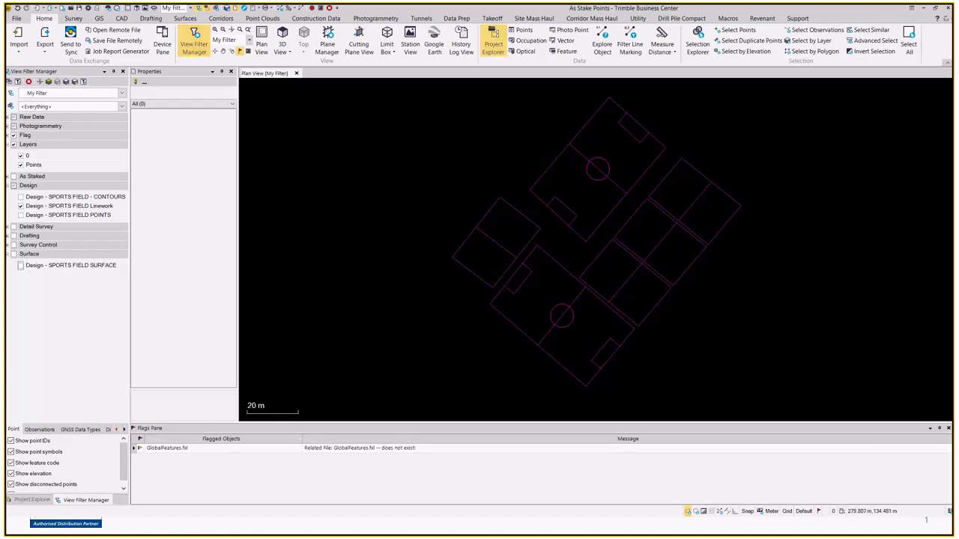
Review the job properties, linked files and job points of the job '191014 SPORTS FIELD SO' in Trimble Sync Manager
left_click_drag(333, 93, 591, 50)
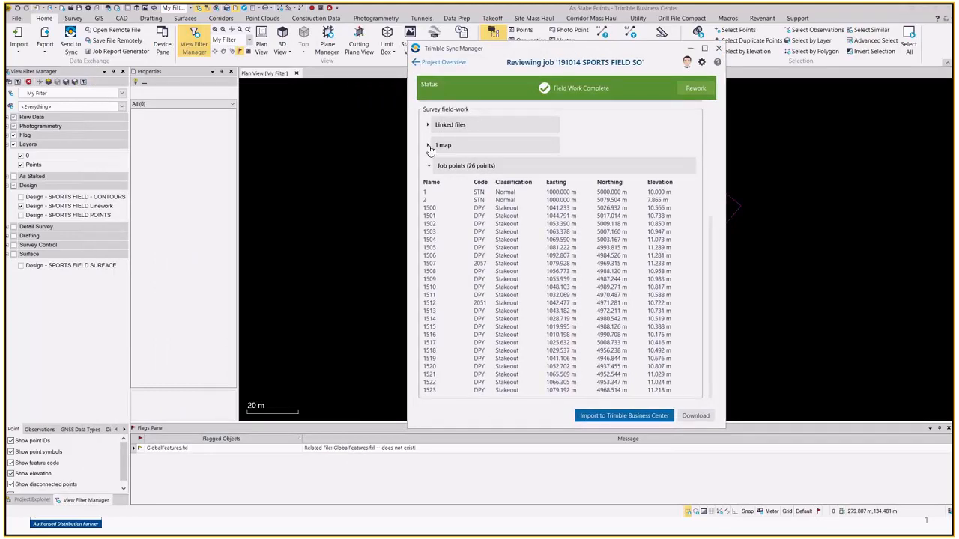
left_click(427, 125)
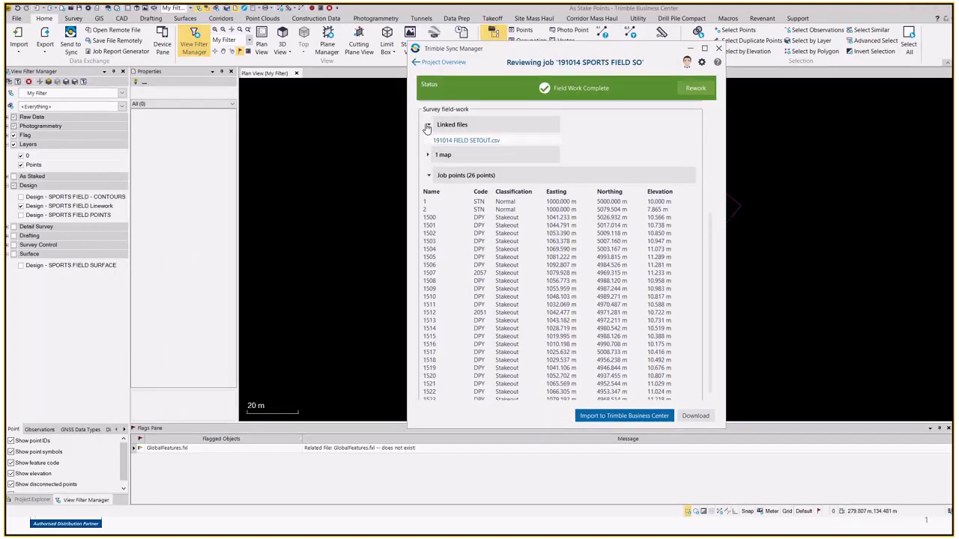
scroll(427, 128, "up", 5)
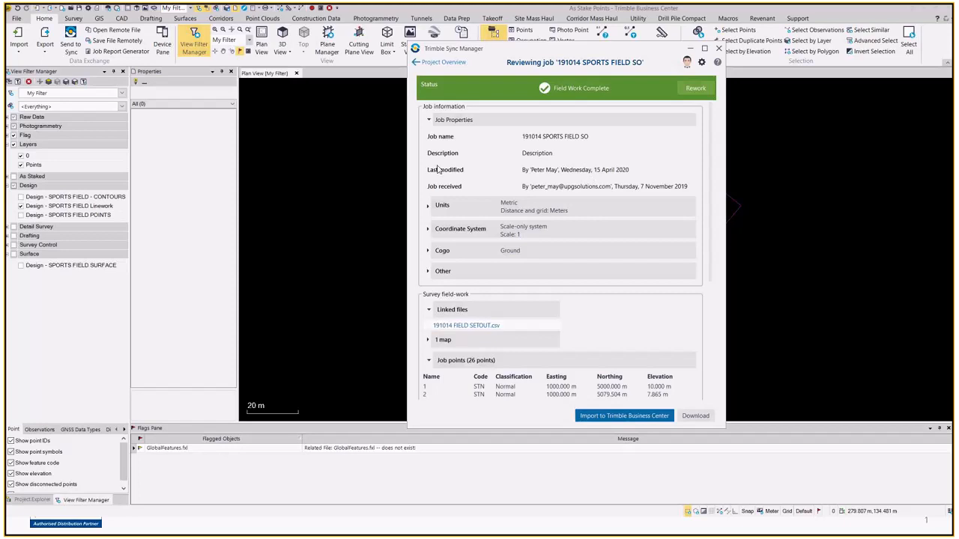
scroll(439, 245, "down", 5)
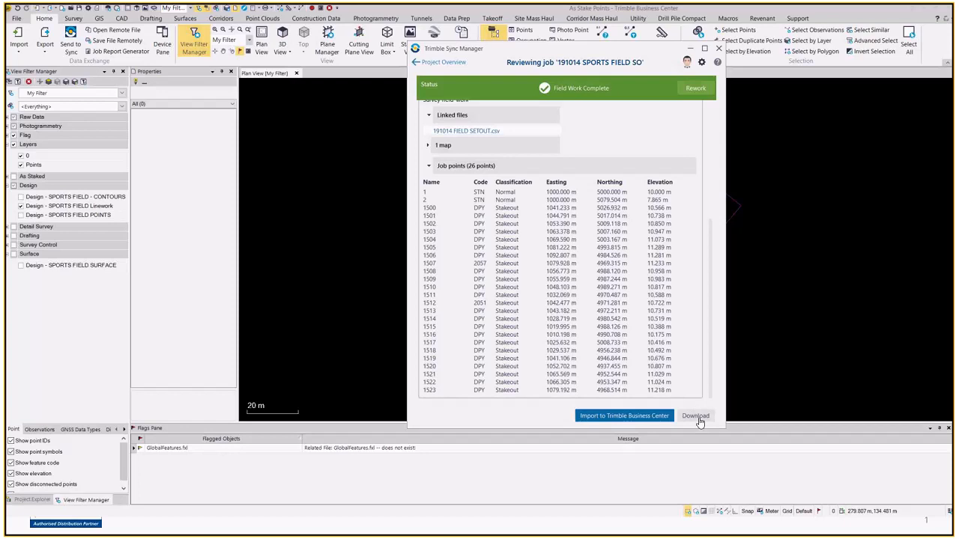
Import the '191014 SPORTS FIELD SO' field data into Trimble Business Center, accept the projection scale, and close the process view
left_click(612, 417)
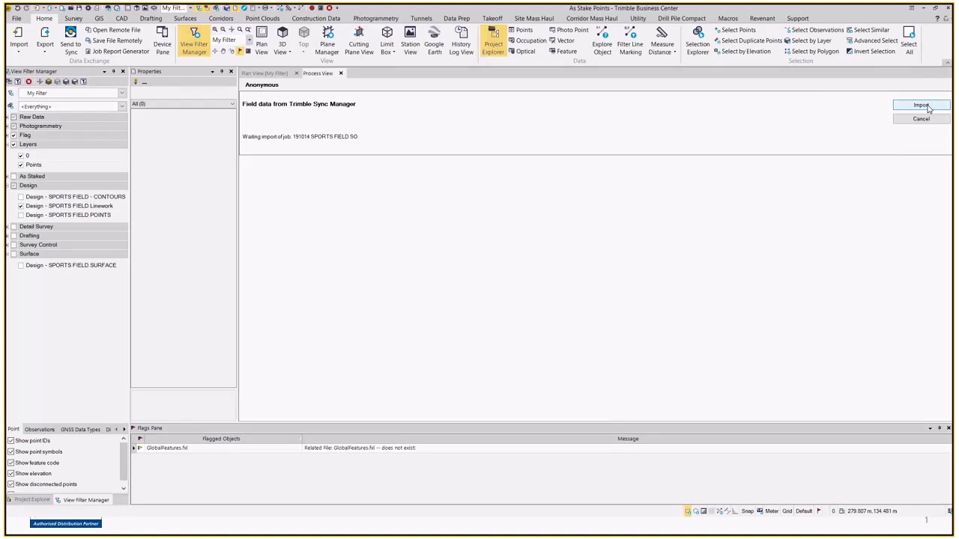
left_click(928, 109)
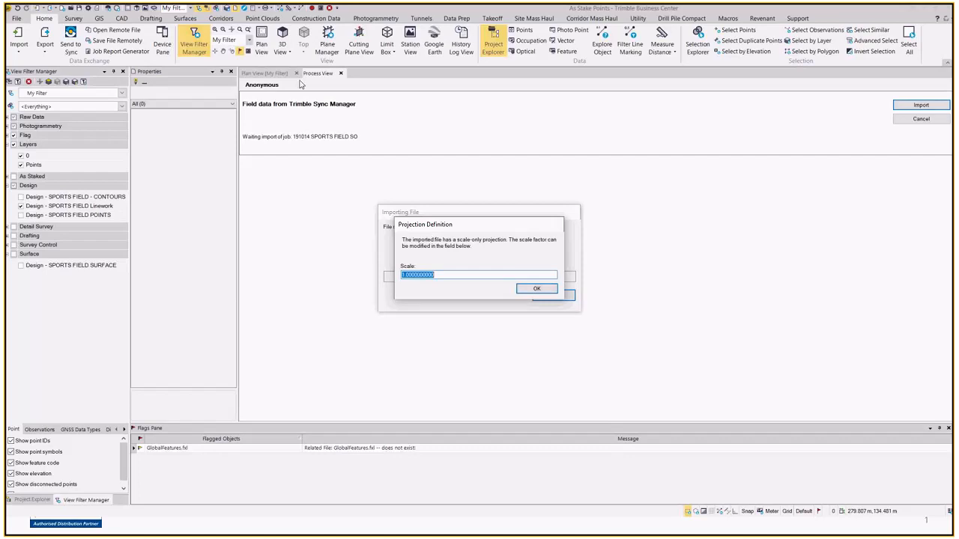
left_click(537, 289)
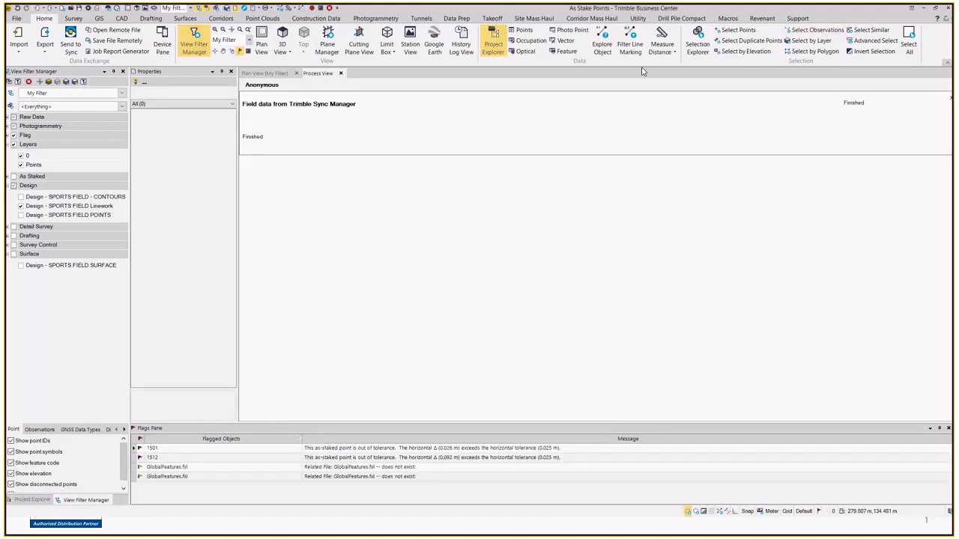
left_click(340, 74)
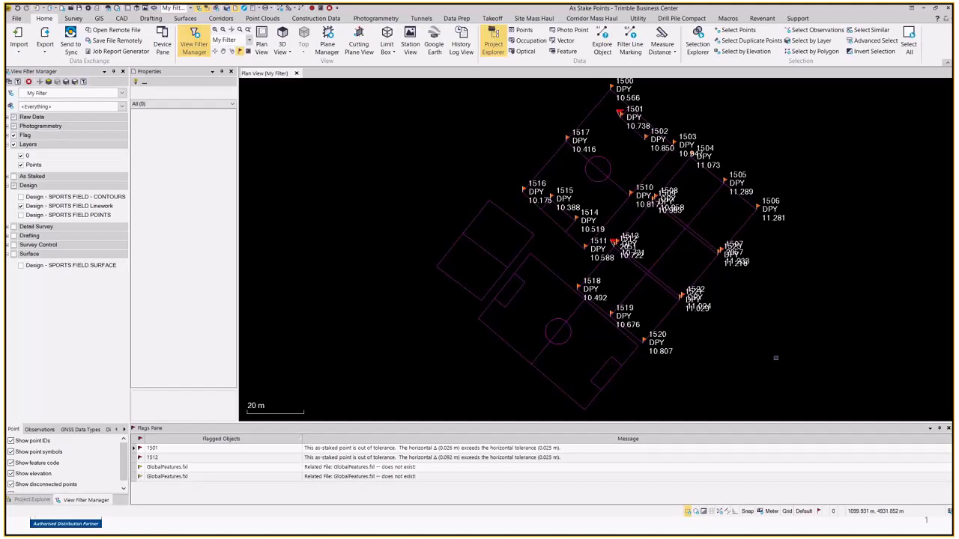
Examine the imported as-staked points in the plan and the project tree, including the observation under point 1500
middle_click_drag(768, 300, 660, 318)
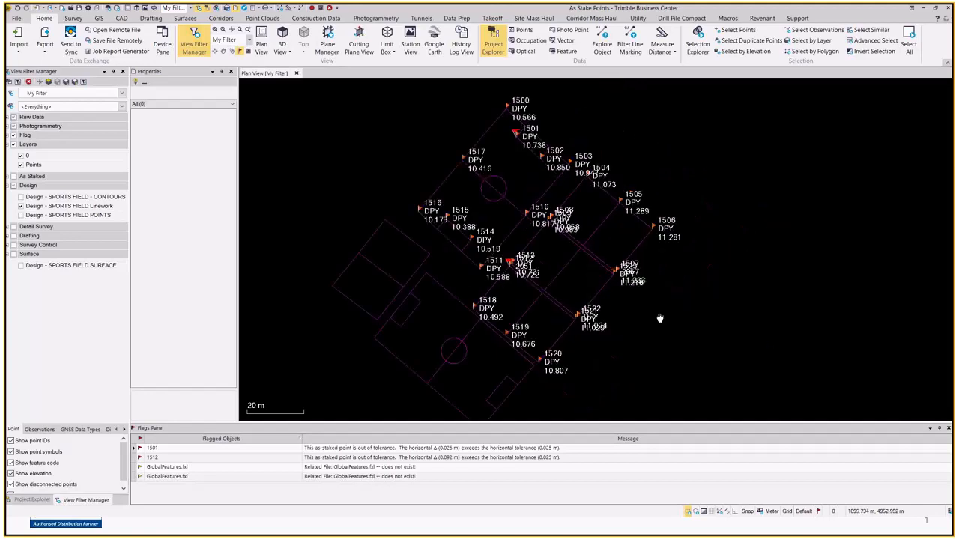
scroll(484, 163, "up", 3)
middle_click_drag(384, 211, 403, 222)
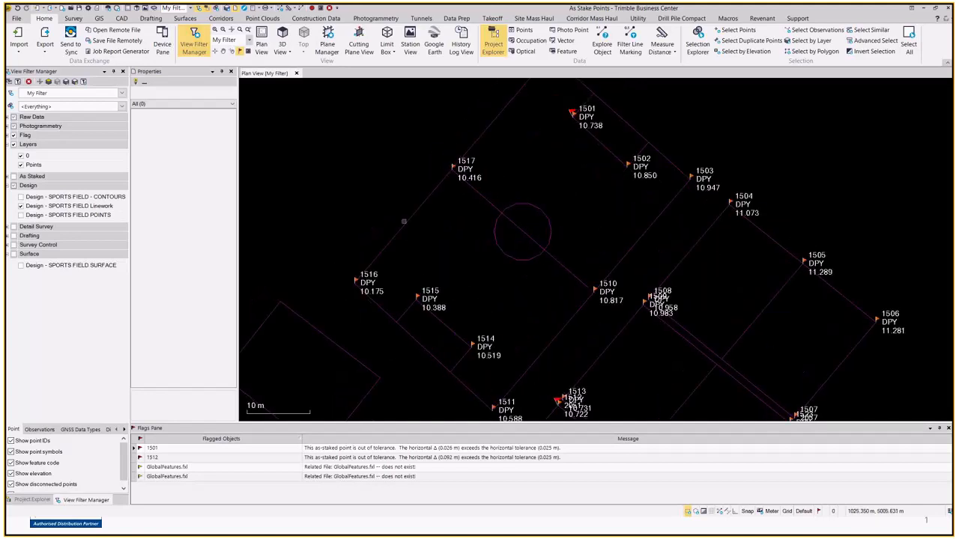
scroll(327, 294, "up", 3)
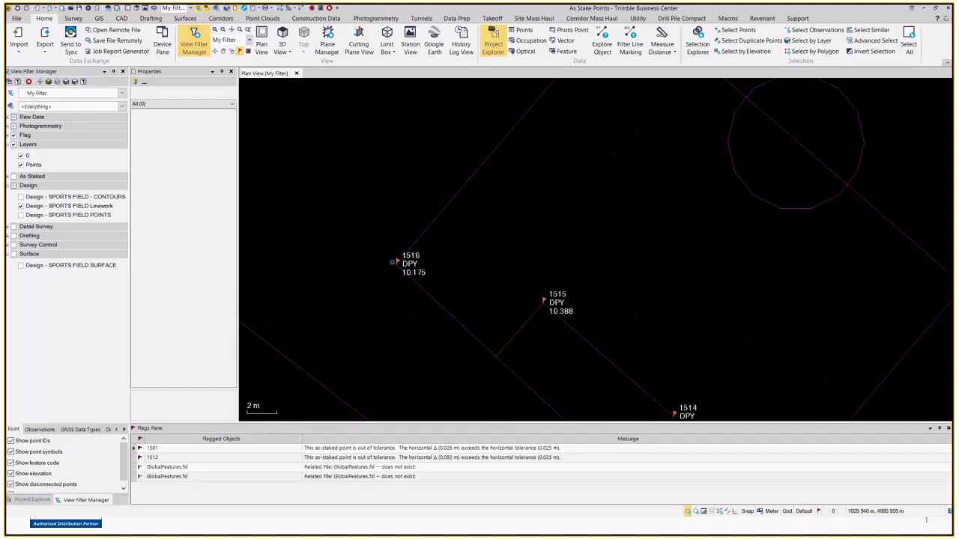
left_click(33, 501)
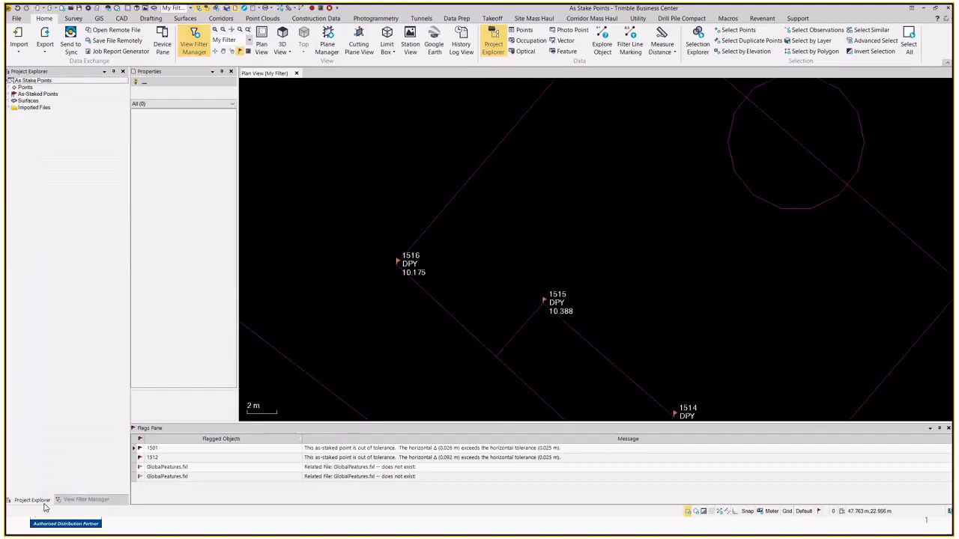
left_click(9, 88)
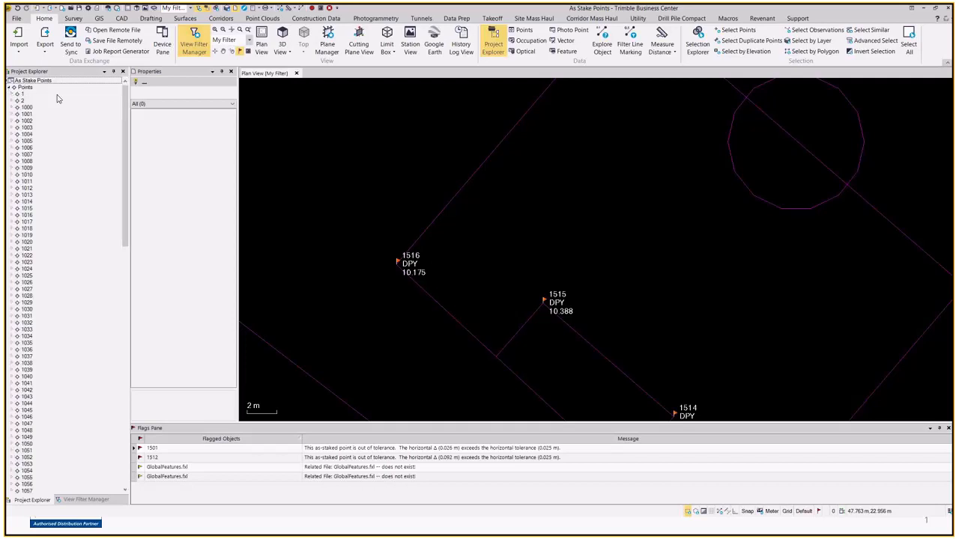
left_click(9, 88)
left_click(10, 94)
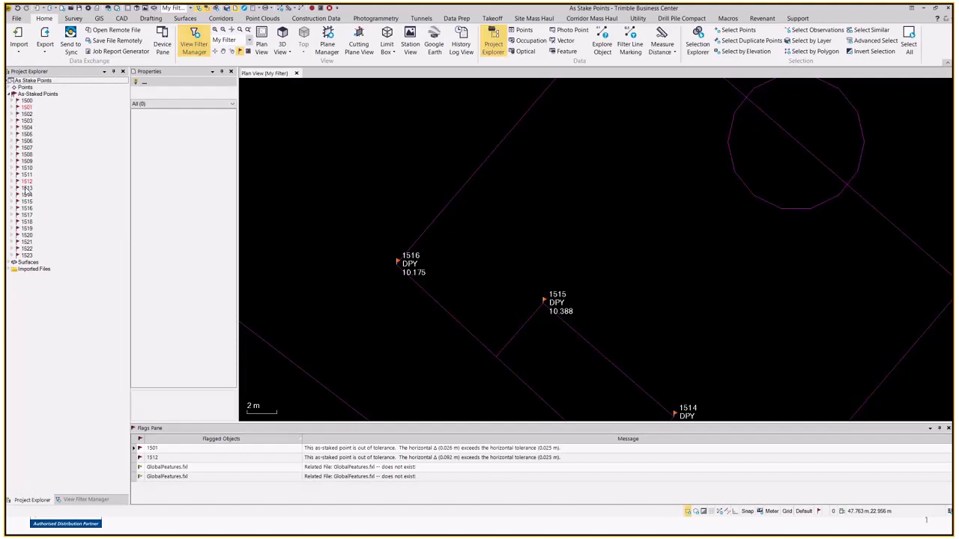
left_click(13, 101)
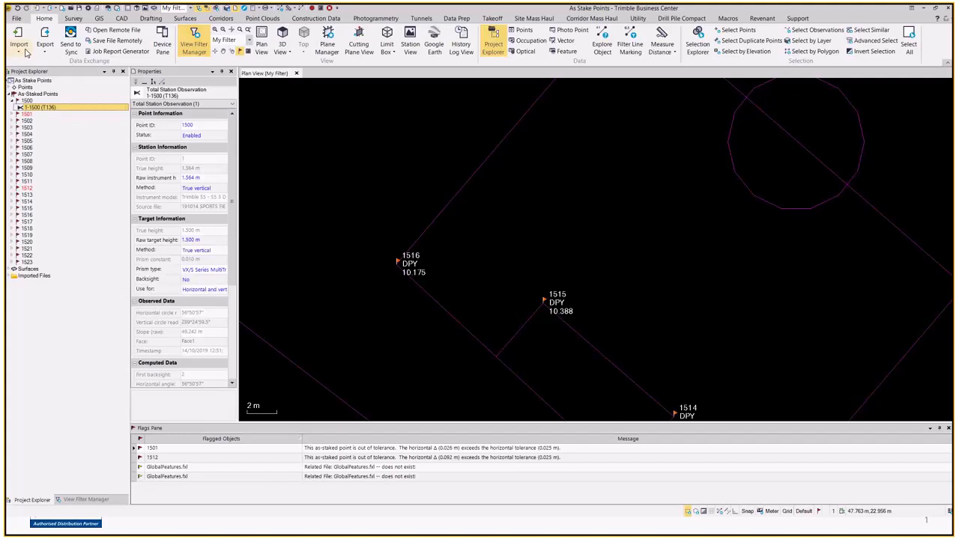
left_click(14, 102)
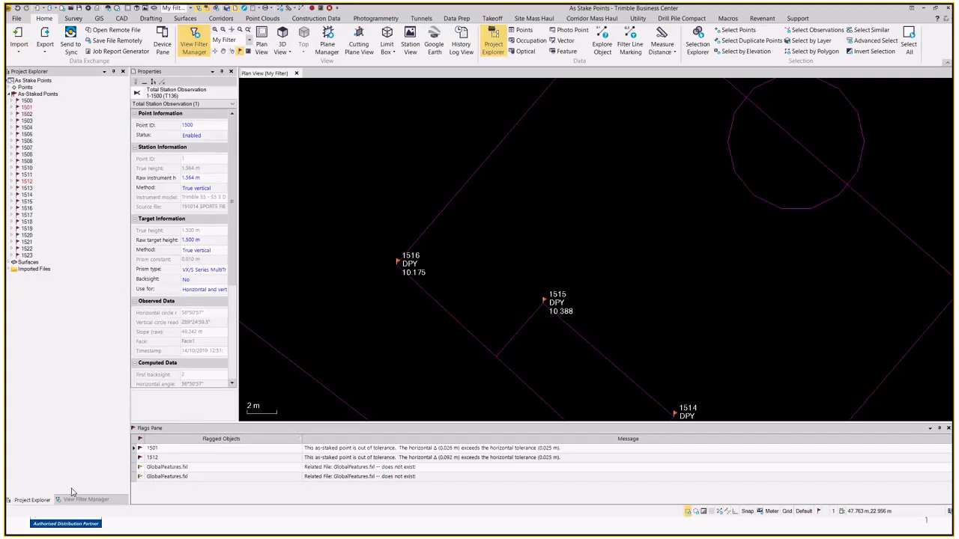
Show the whole sports field in the plan and check the view filter's raw data entries, including Total Station
scroll(598, 226, "down", 4)
middle_click_drag(599, 235, 507, 202)
scroll(551, 221, "down", 1)
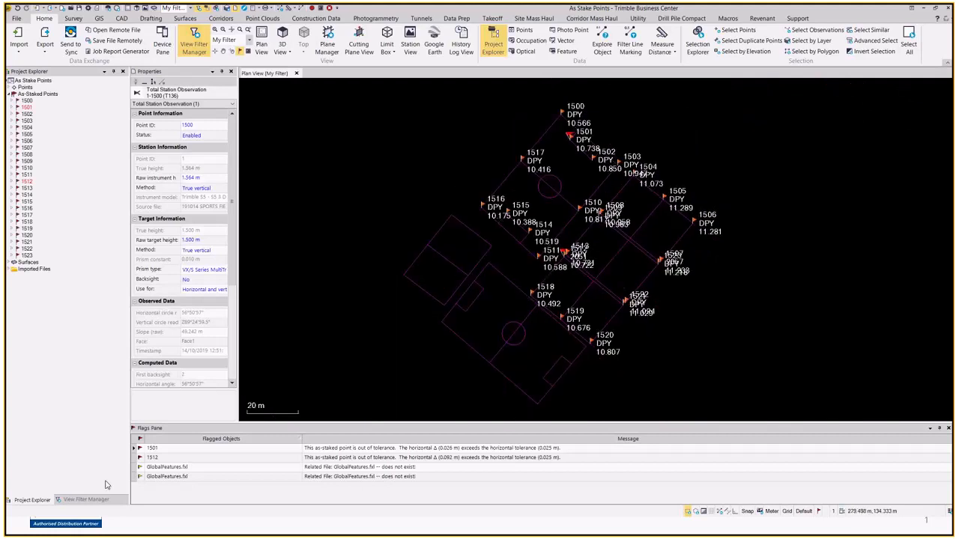
left_click(81, 501)
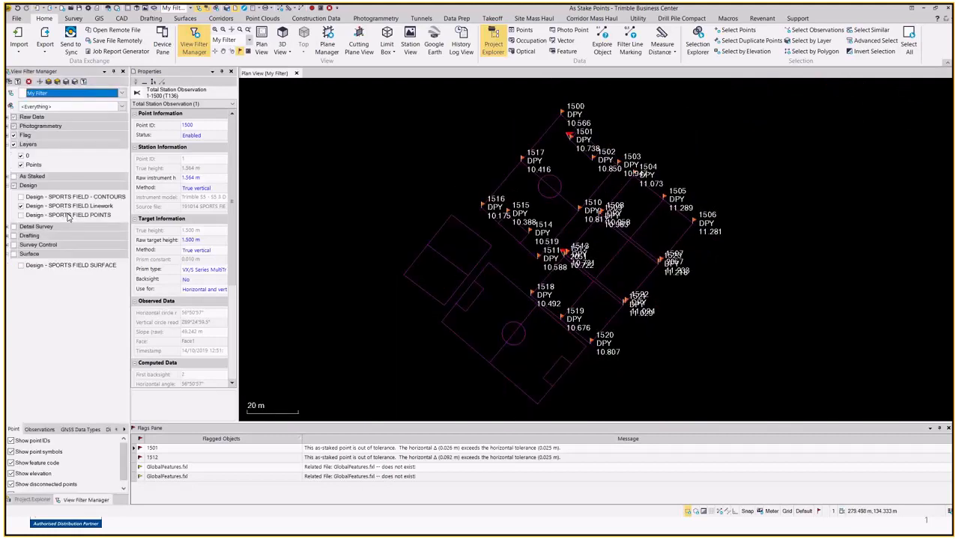
left_click(10, 118)
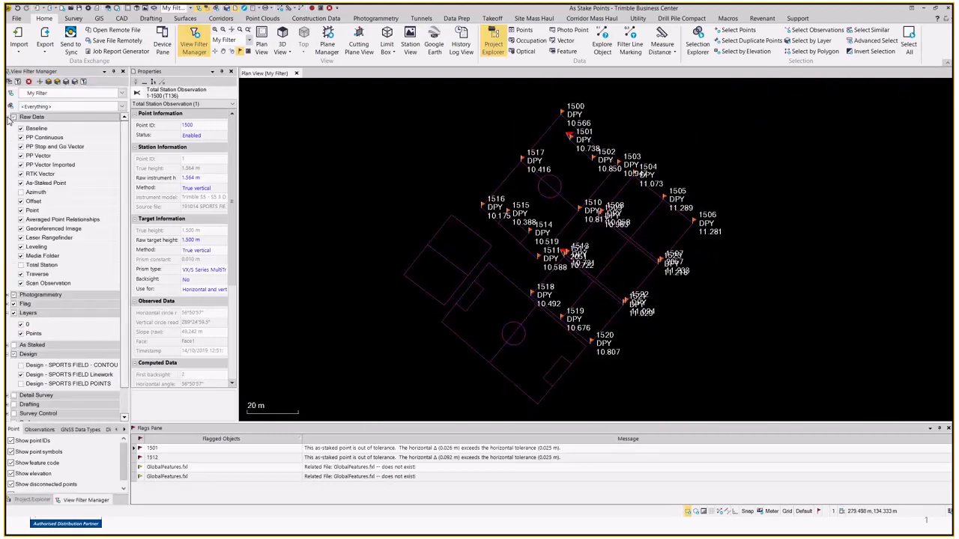
left_click(20, 264)
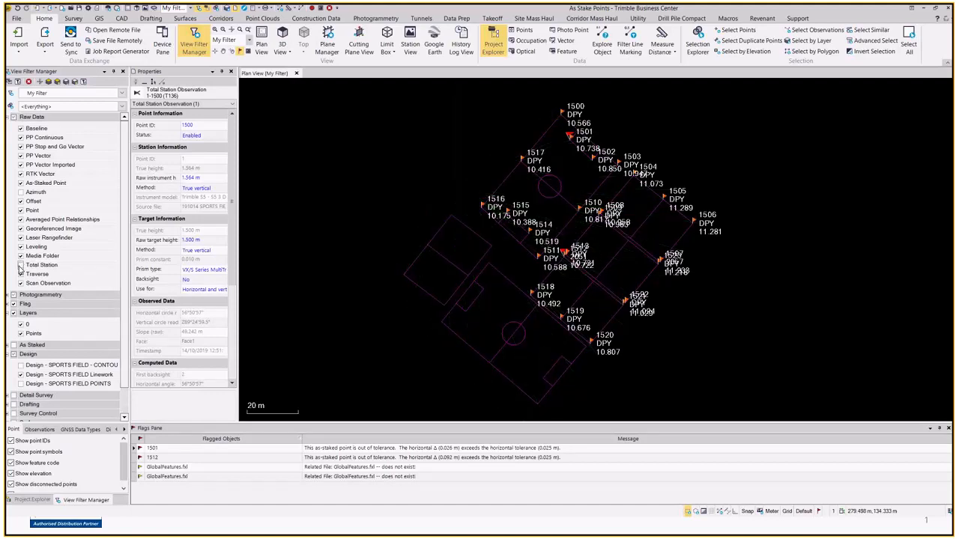
left_click(8, 118)
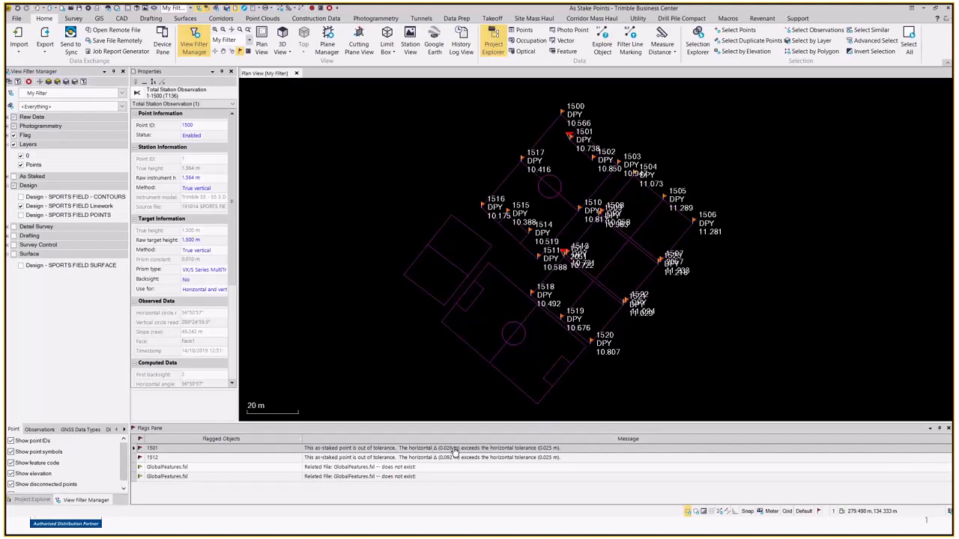
Check the flags for points 1501 and 1512 and set the horizontal tolerance of as-staked points to 0.027 m
left_click(453, 458)
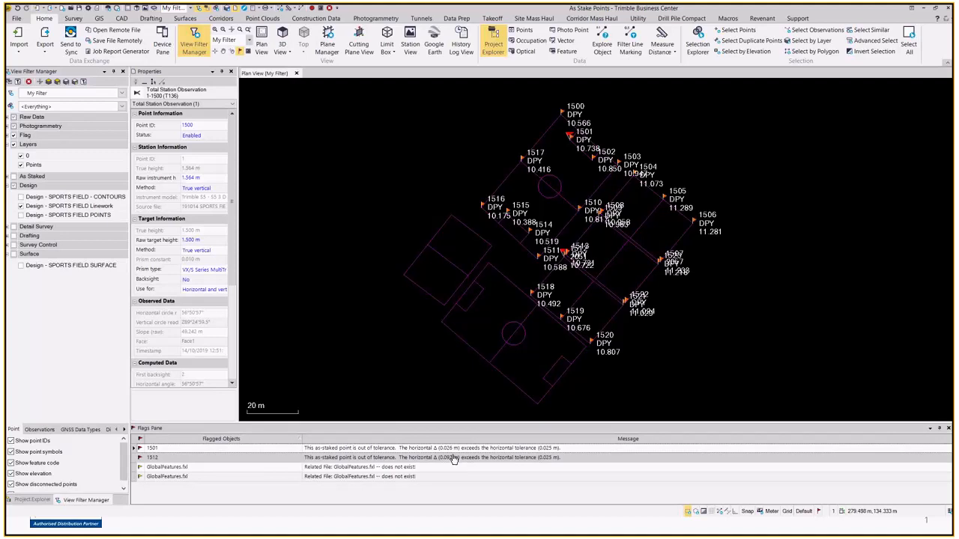
left_click(453, 449)
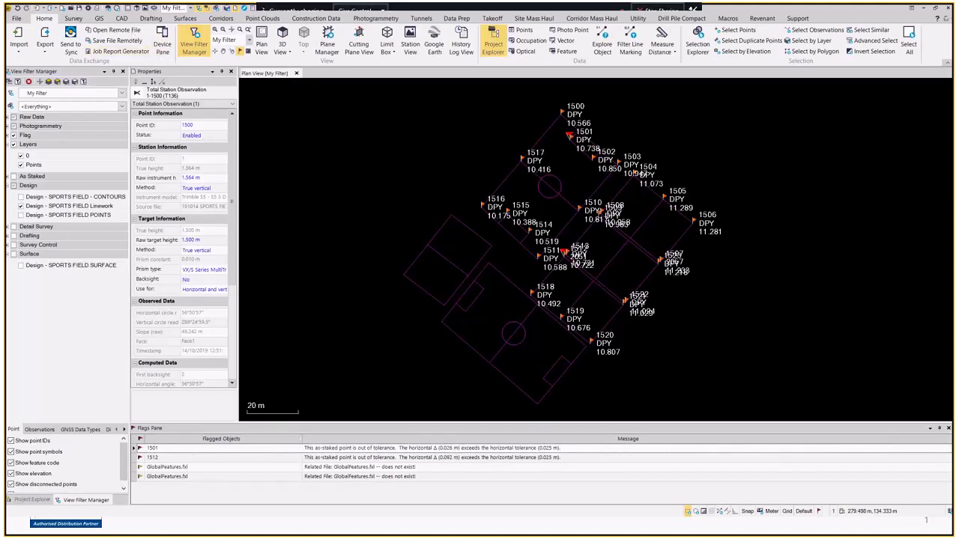
left_click(88, 11)
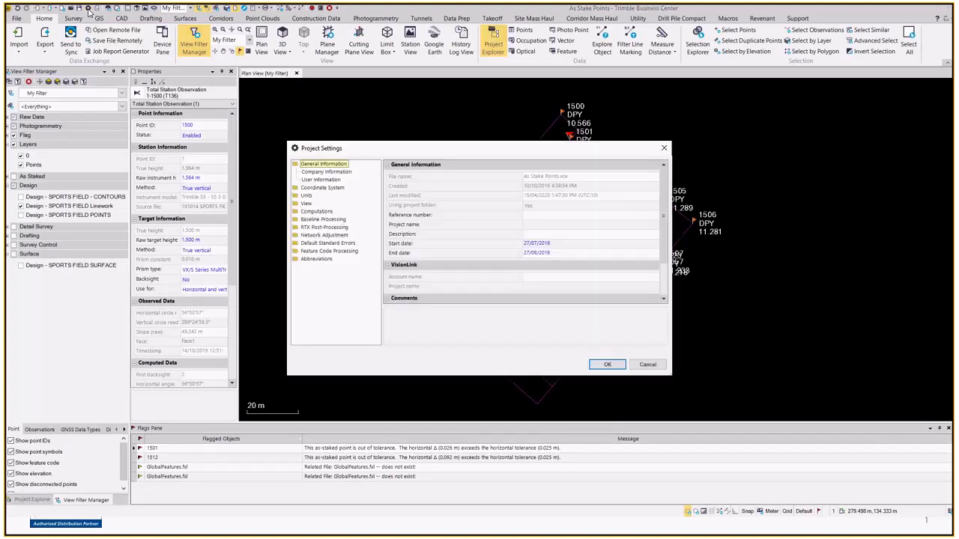
left_click(297, 212)
left_click(310, 259)
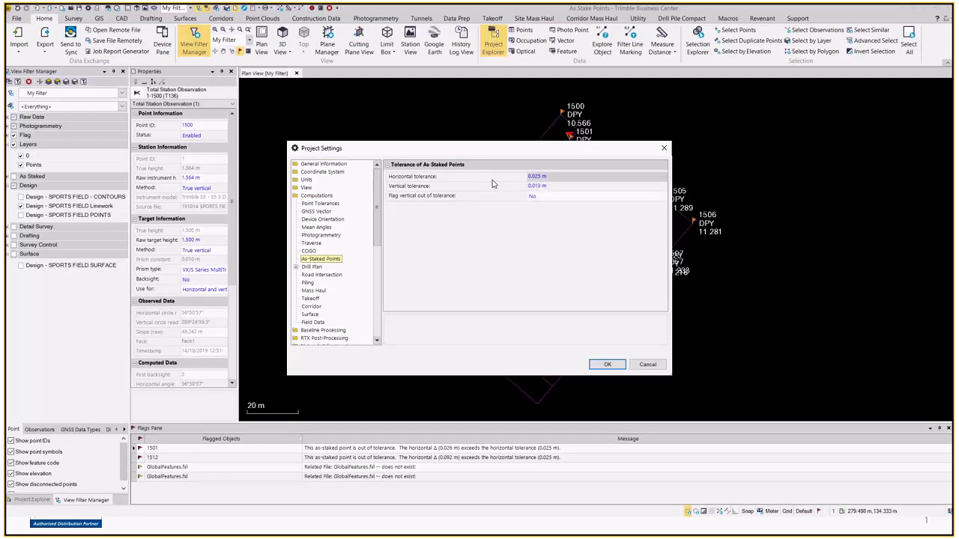
left_click(535, 177)
key("Delete")
type("7")
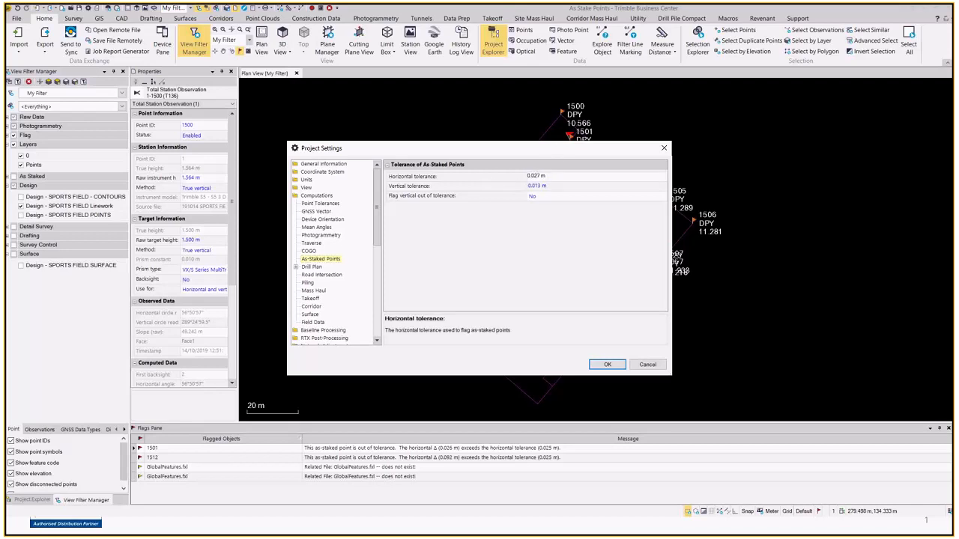
left_click(584, 215)
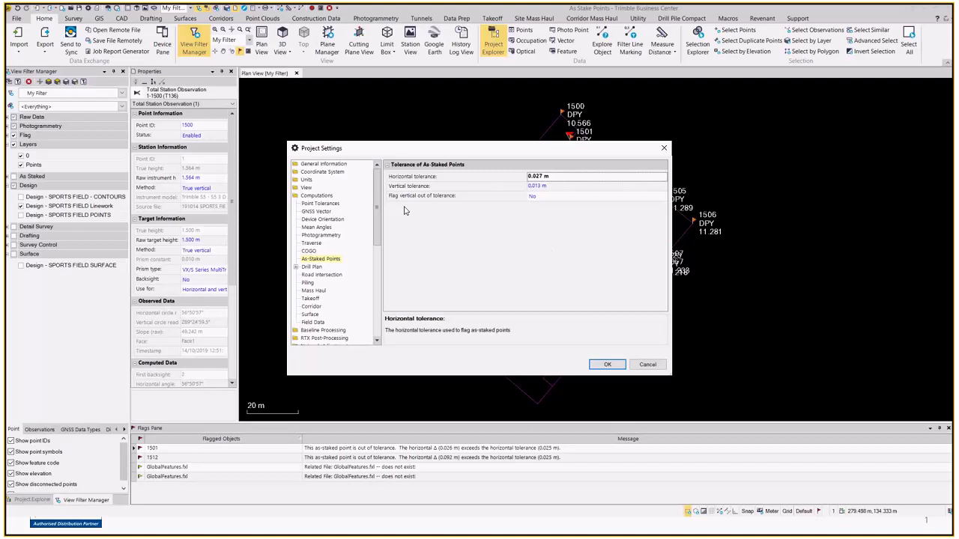
Try flagging as-staked points that are vertically out of tolerance, set the option back to No, and save the project settings
left_click(544, 196)
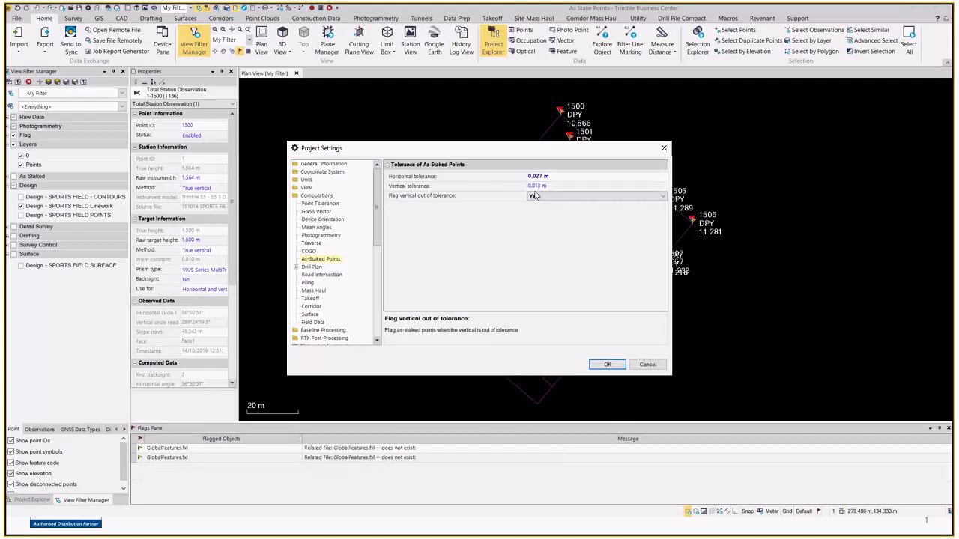
left_click(545, 196)
left_click(538, 208)
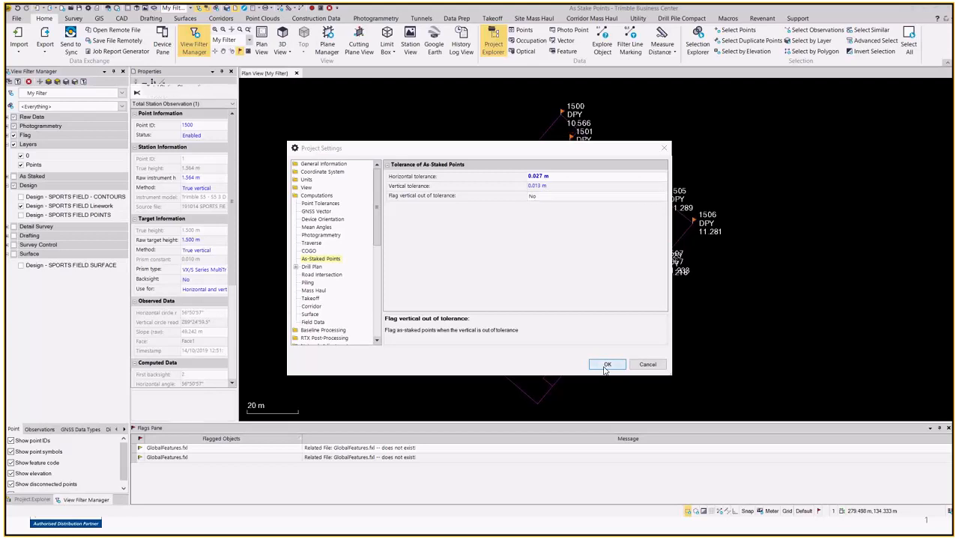
left_click(606, 367)
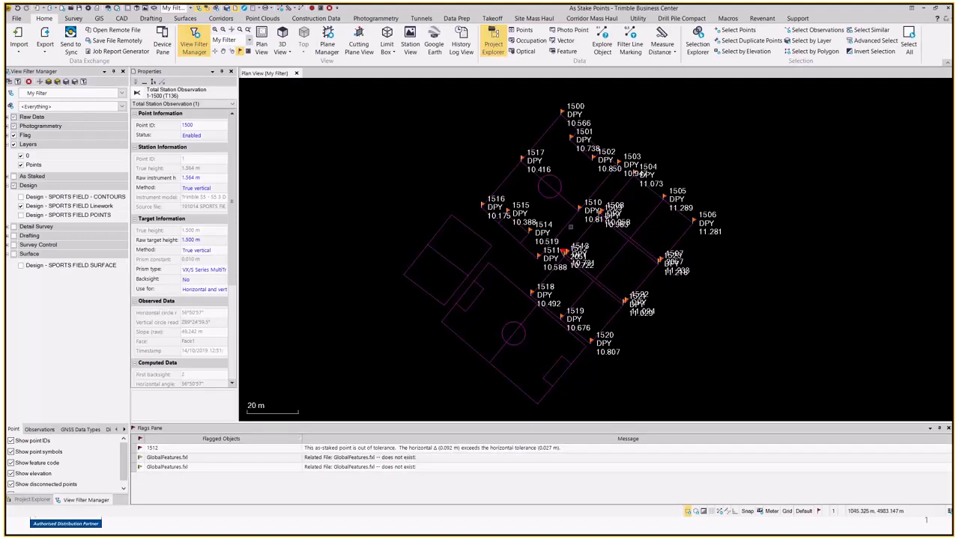
Clear the selection, isolate the Points layer in the plan view, and inspect the as-staked points without the design linework
scroll(570, 227, "up", 2)
scroll(580, 226, "down", 2)
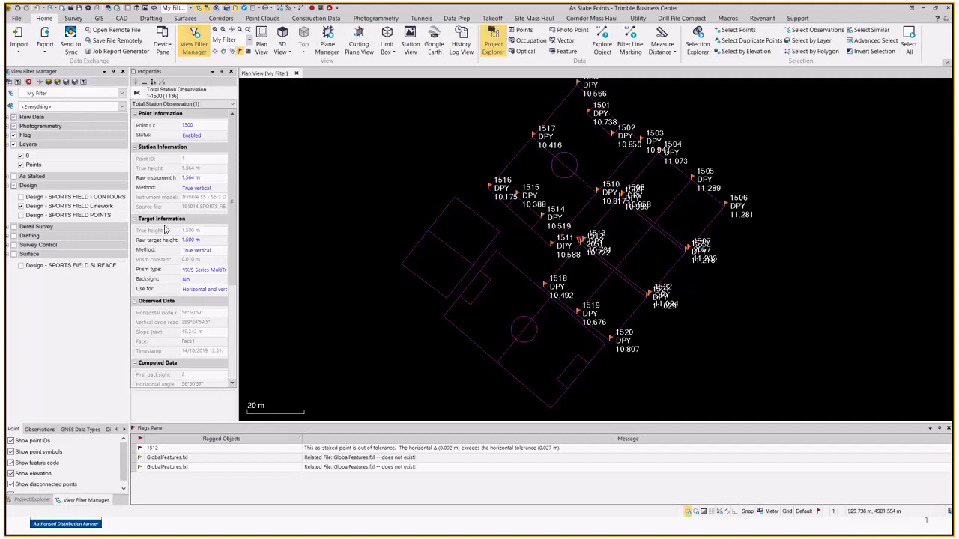
scroll(555, 159, "down", 1)
middle_click_drag(556, 159, 511, 192)
left_click(772, 248)
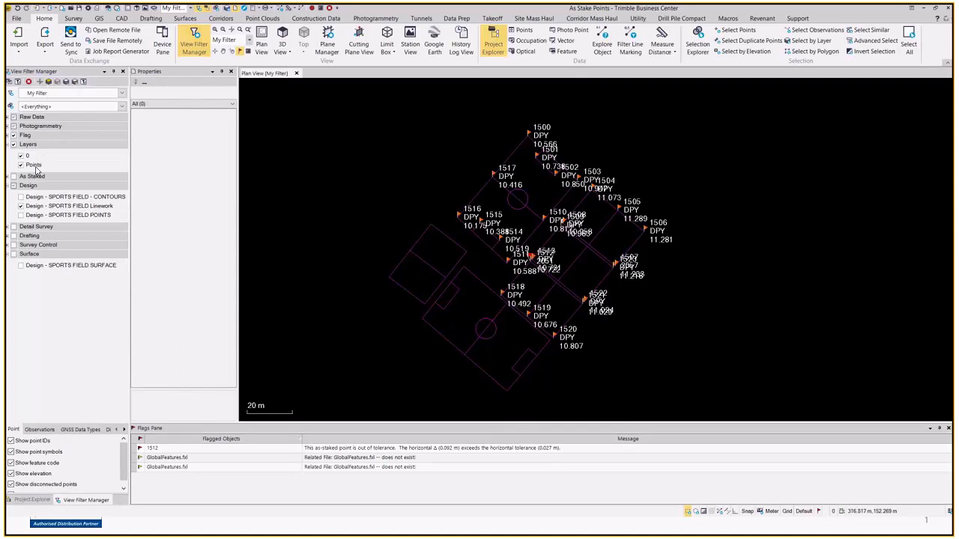
left_click(49, 83)
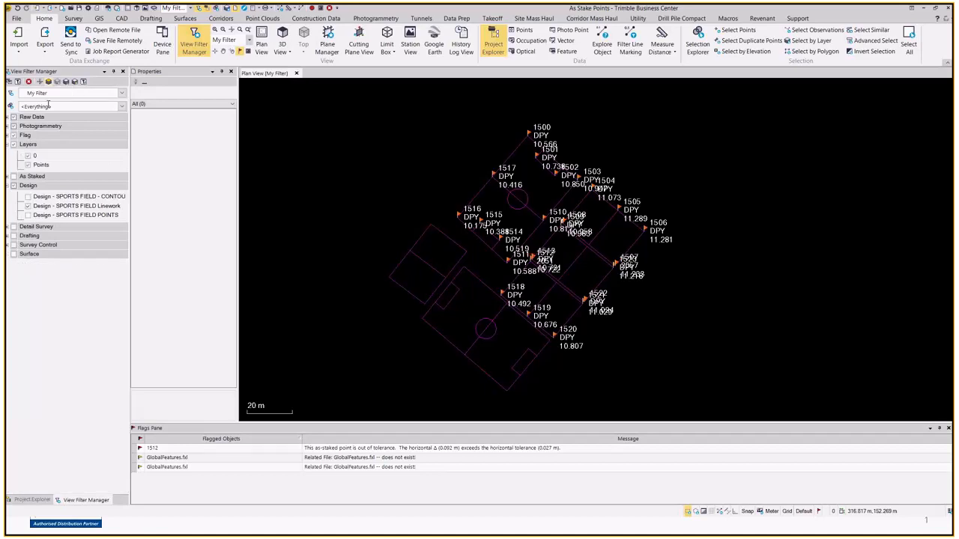
left_click(42, 165)
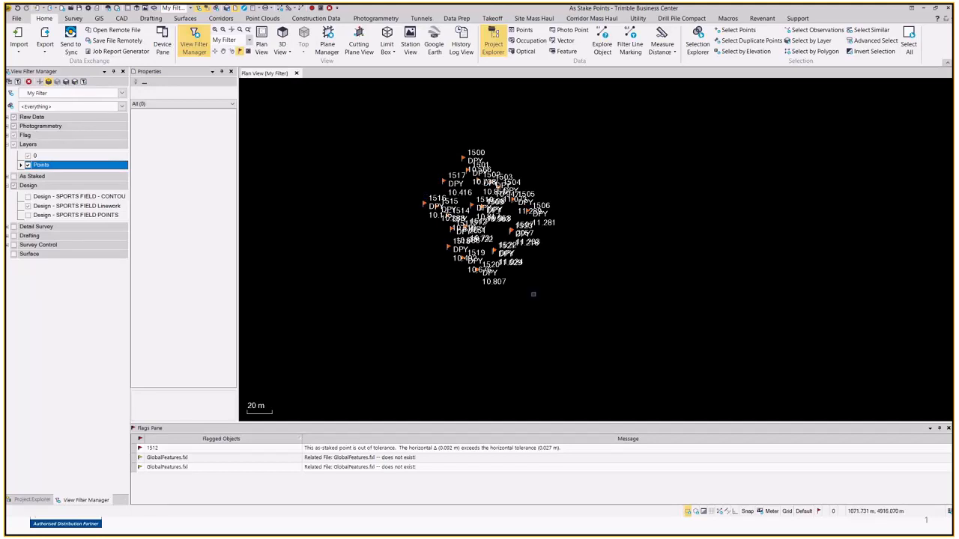
scroll(462, 161, "up", 4)
left_click(468, 153)
left_click(536, 154)
scroll(536, 154, "down", 3)
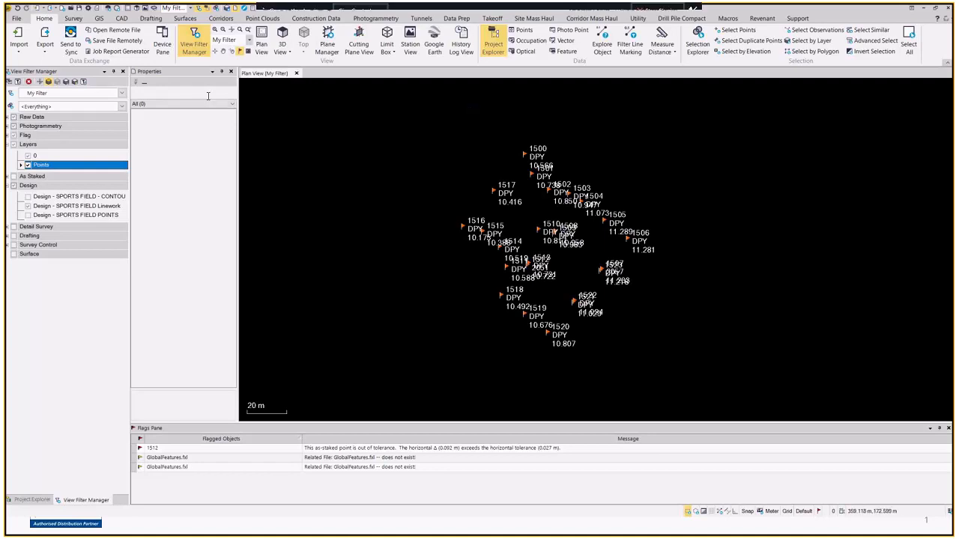
Select all as-staked points, check the available layers for them, and clear the selection
left_click_drag(403, 111, 678, 383)
left_click(189, 163)
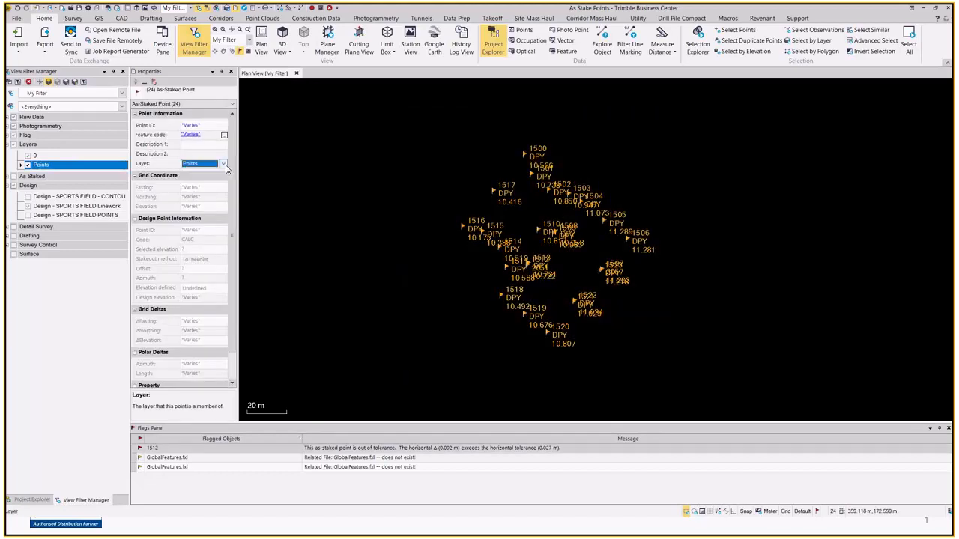
left_click(222, 163)
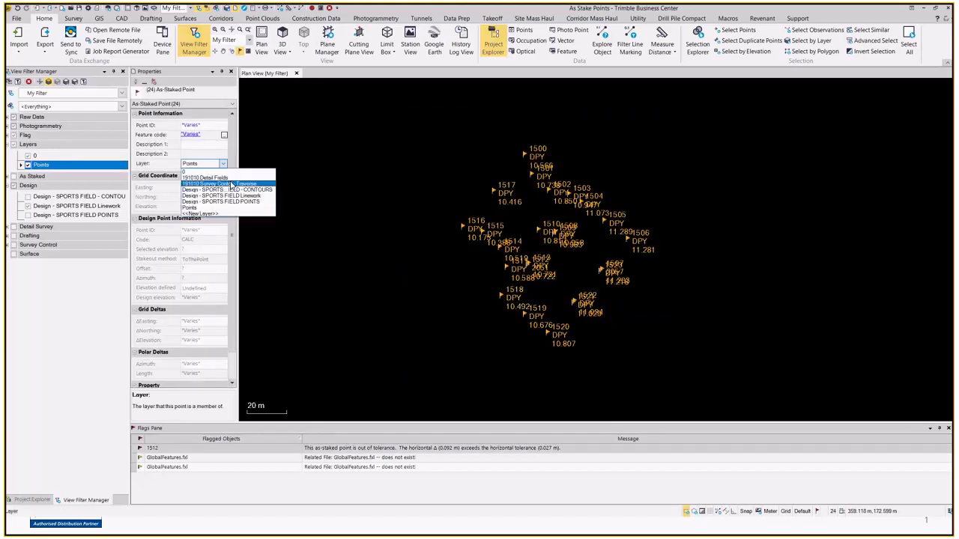
left_click(352, 172)
left_click(612, 152)
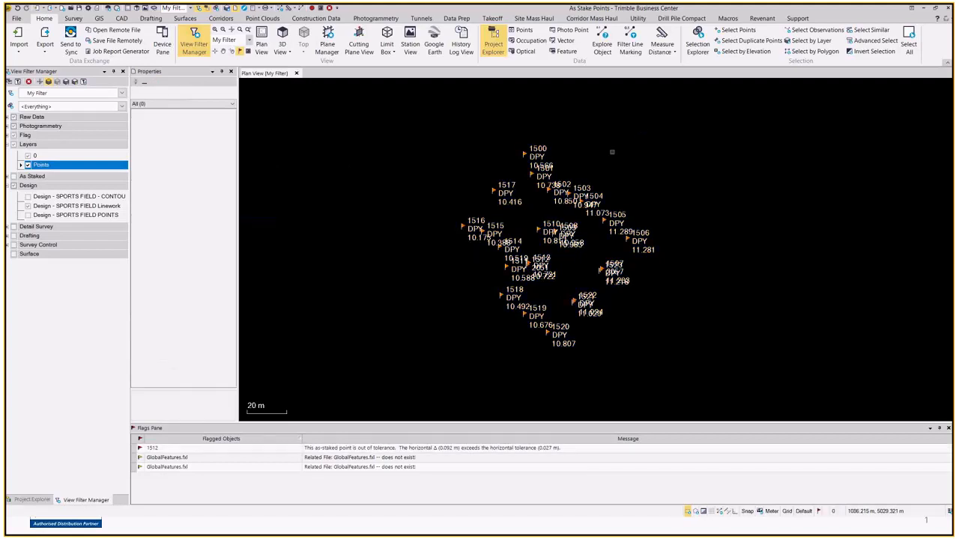
Start the Relayer Objects command and create a new target layer named As Staked - 191014 SO
mouse_move(709, 7)
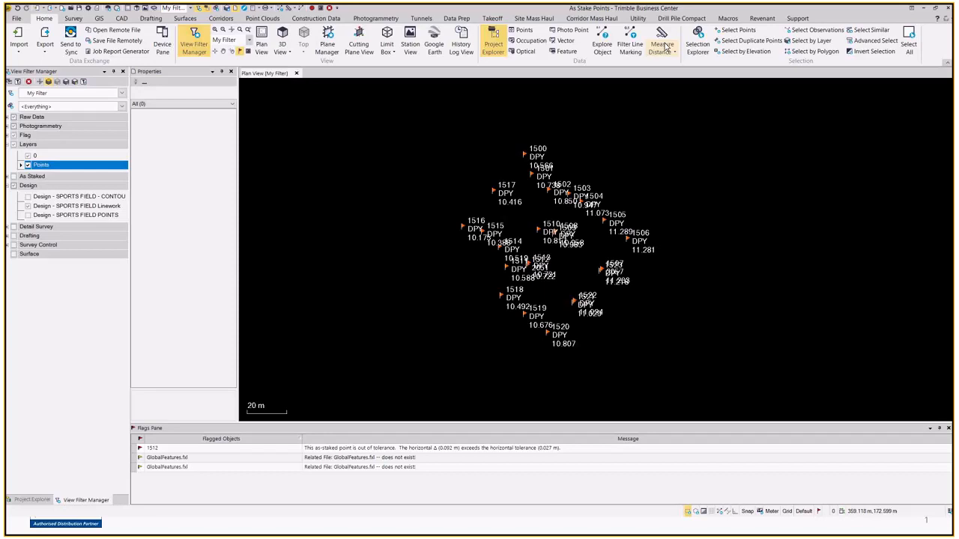
left_click(322, 11)
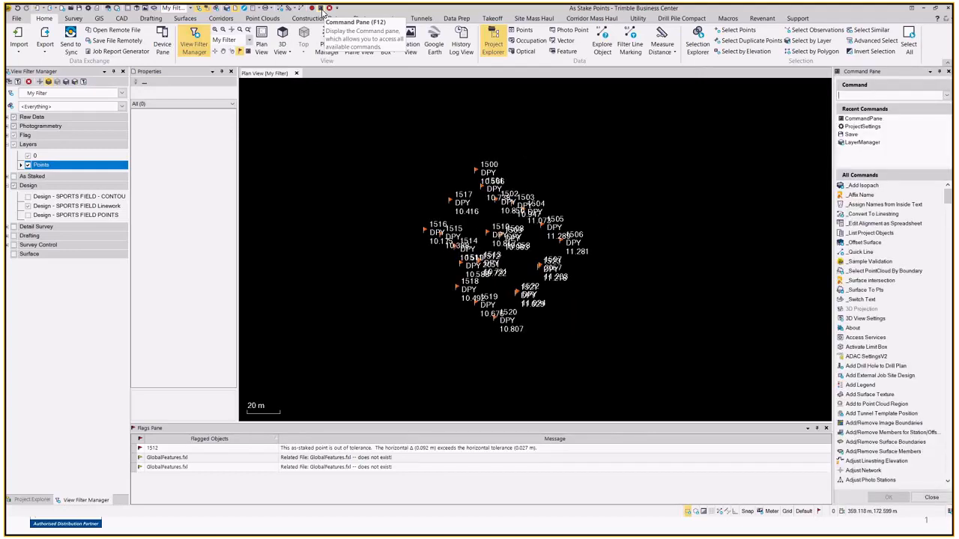
left_click(867, 96)
type("relayer")
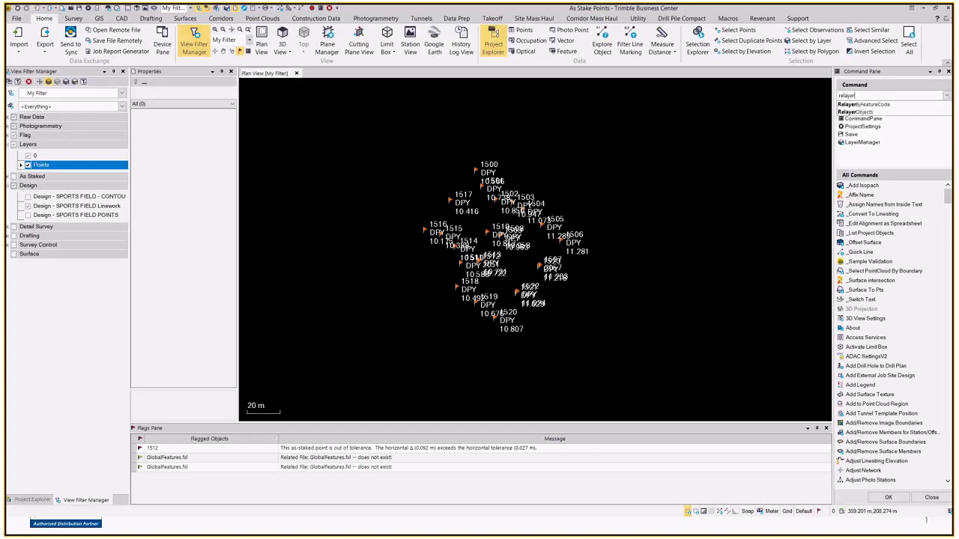
left_click(872, 111)
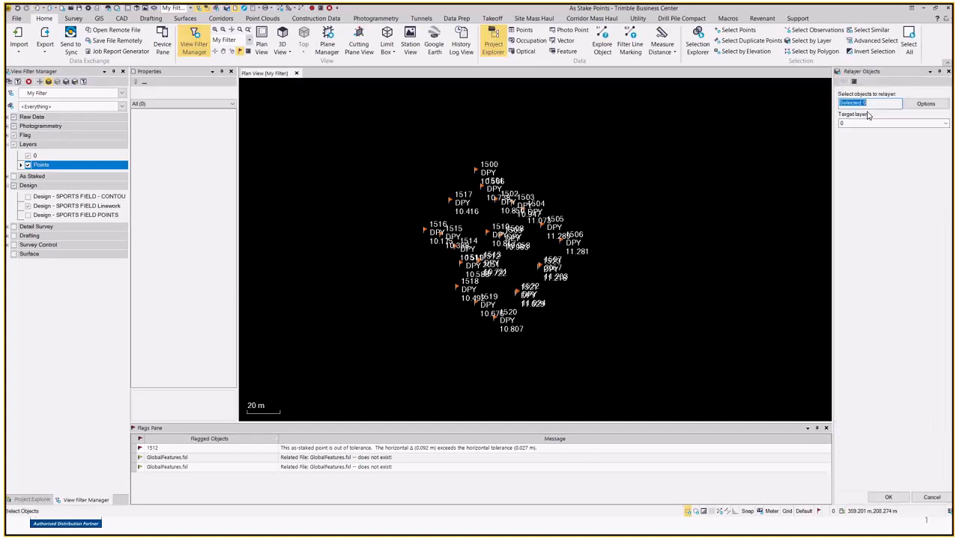
left_click(943, 124)
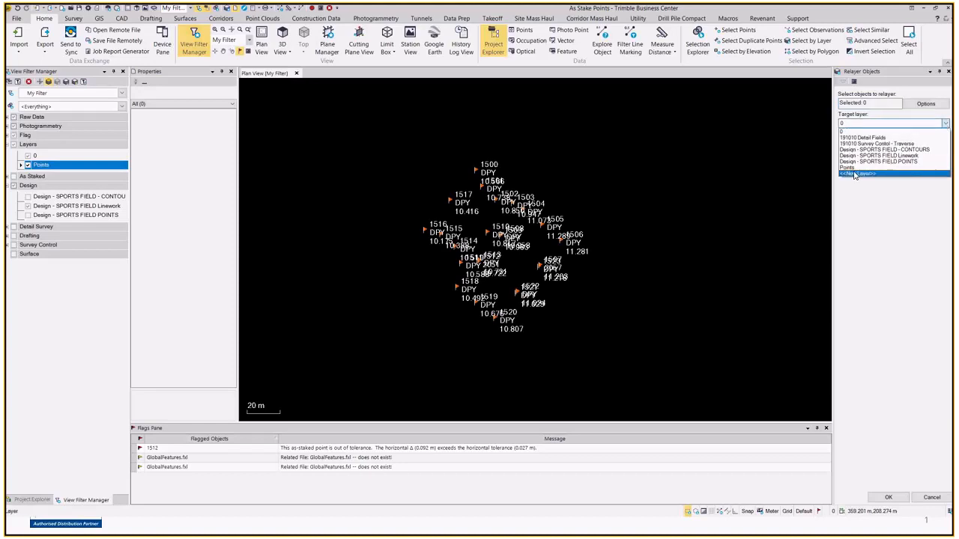
left_click(854, 174)
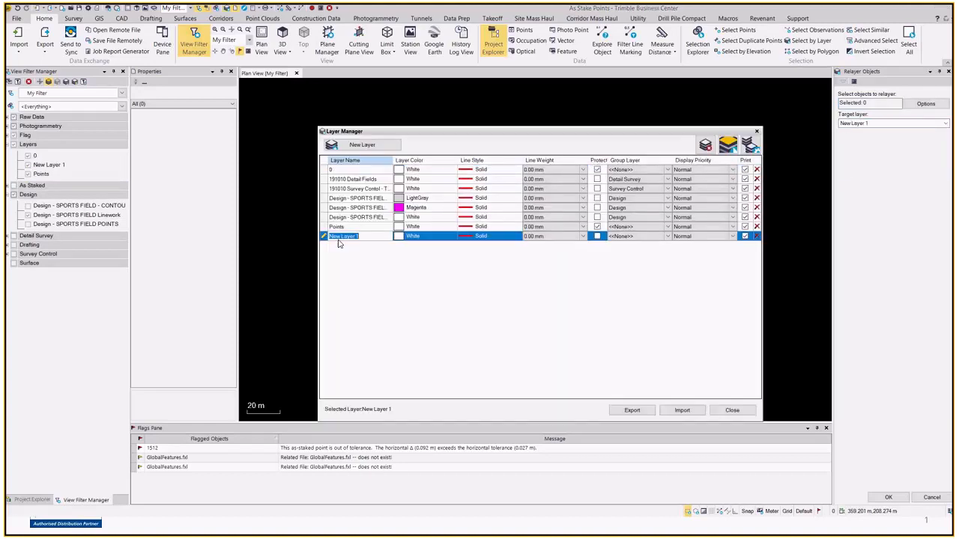
type("As Staked")
type("- 191014 SO")
Set the new layer's color to Red and assign it to the As Staked layer group
left_click(445, 238)
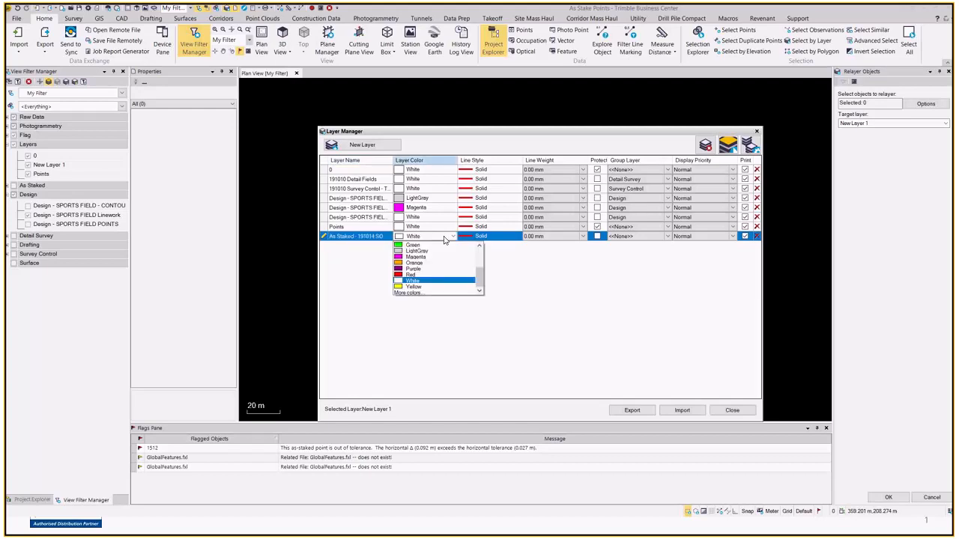
left_click(426, 274)
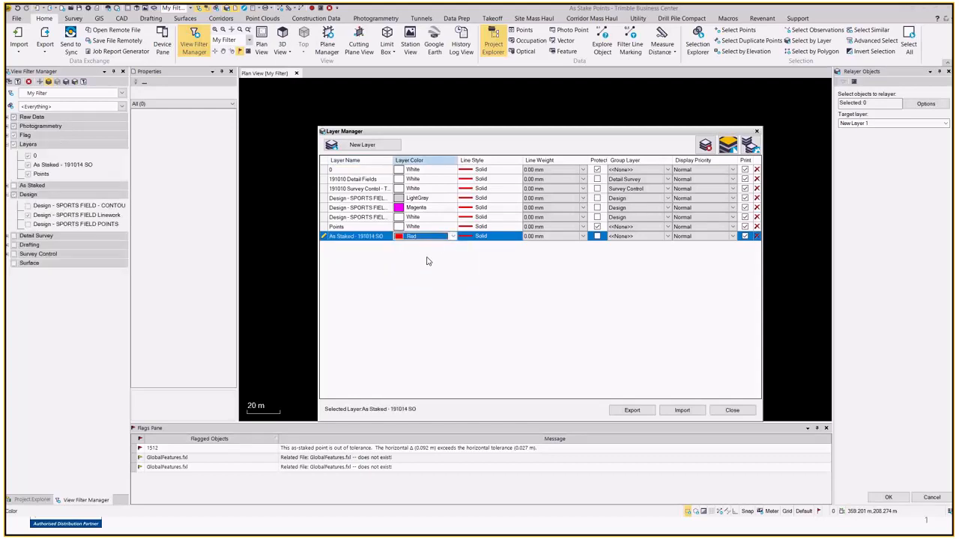
left_click(663, 238)
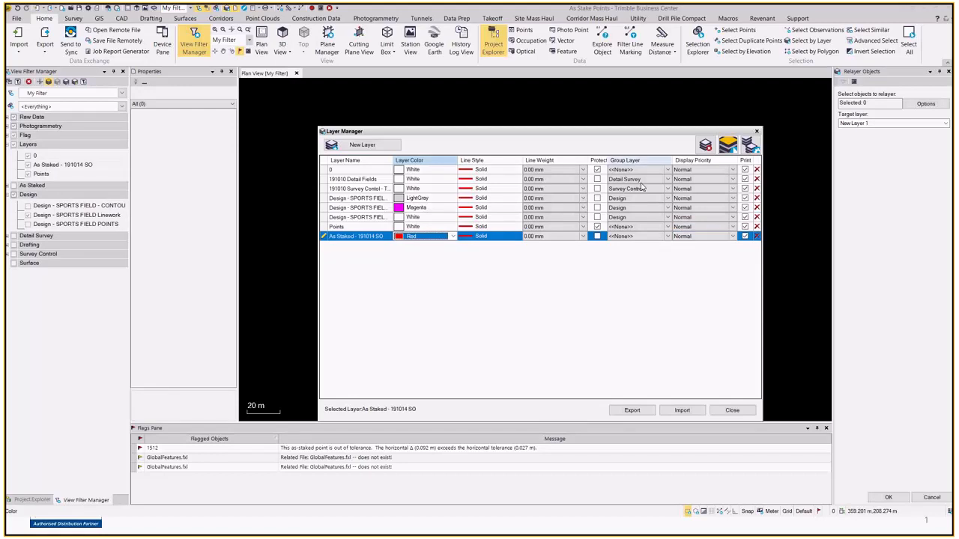
left_click(665, 238)
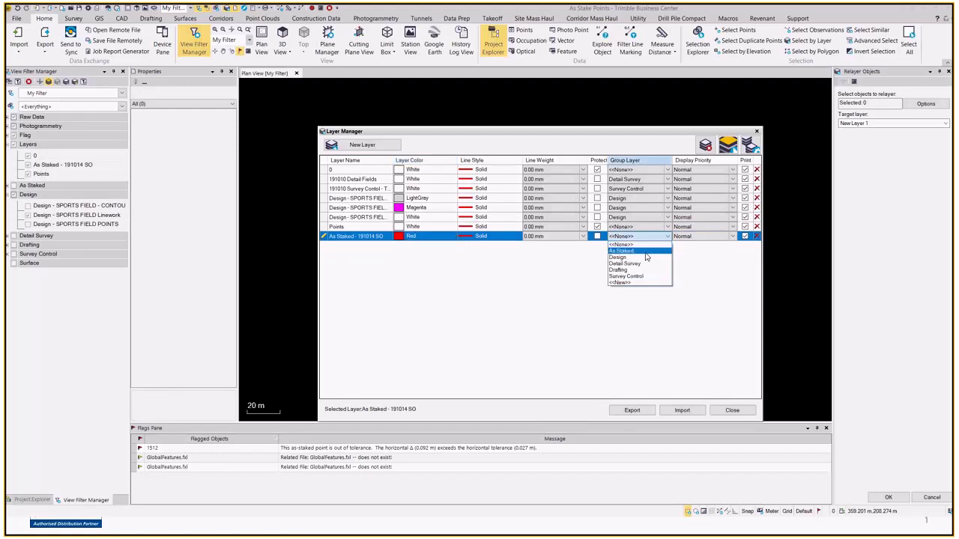
left_click(616, 251)
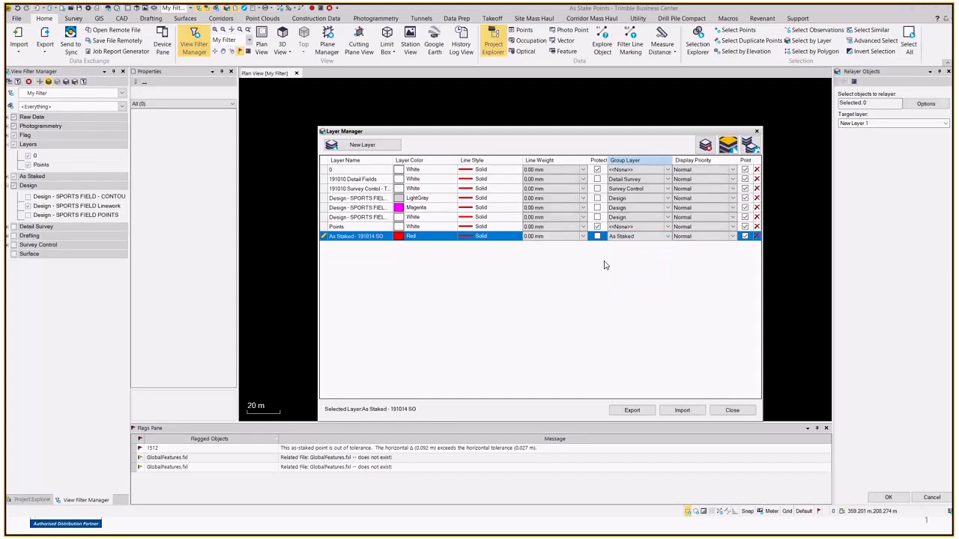
Set the display priority of the As Staked - 191014 SO layer to Foreground and close the layer settings
left_click(693, 240)
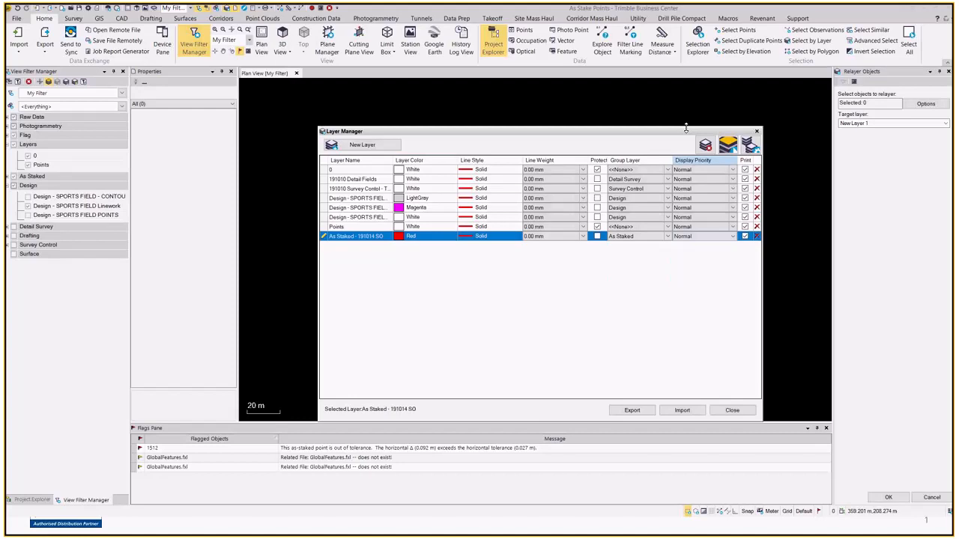
left_click(734, 236)
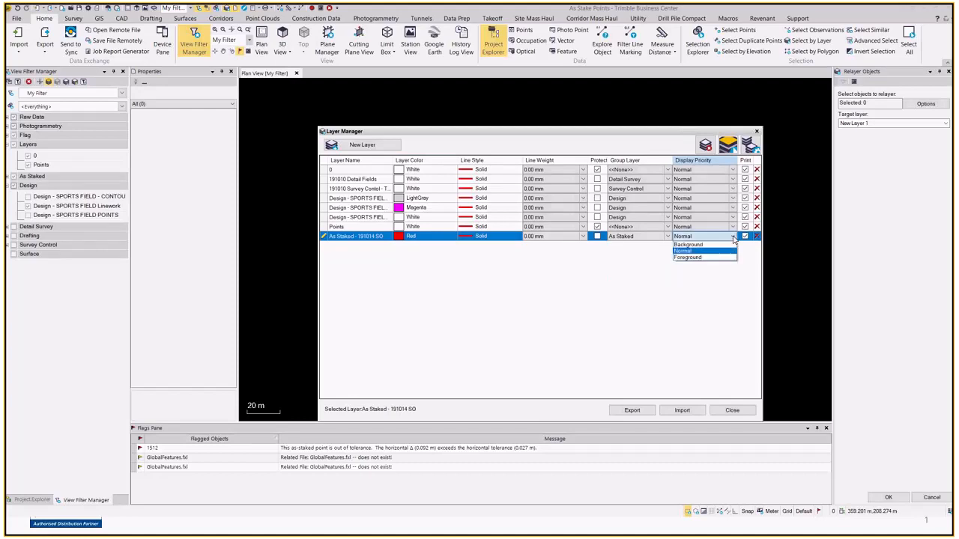
left_click(689, 258)
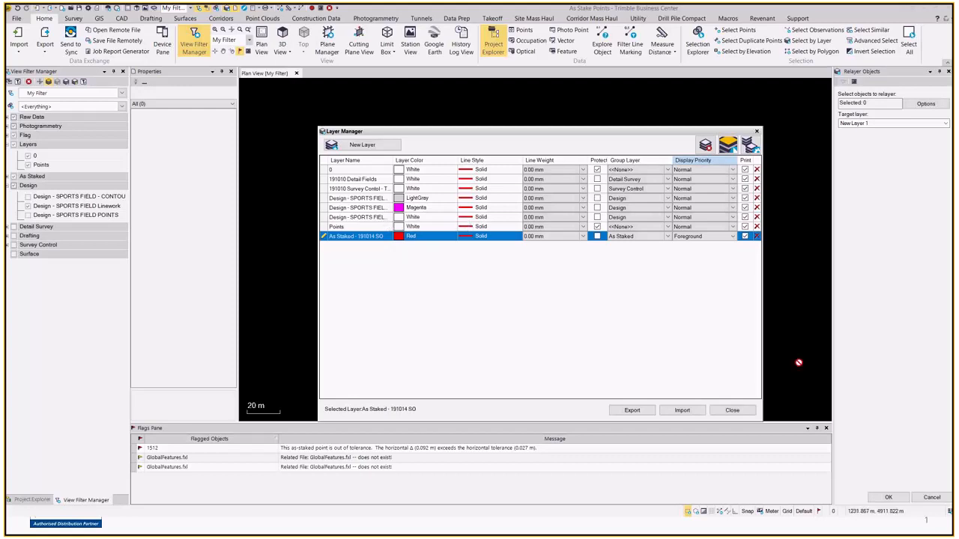
left_click(731, 410)
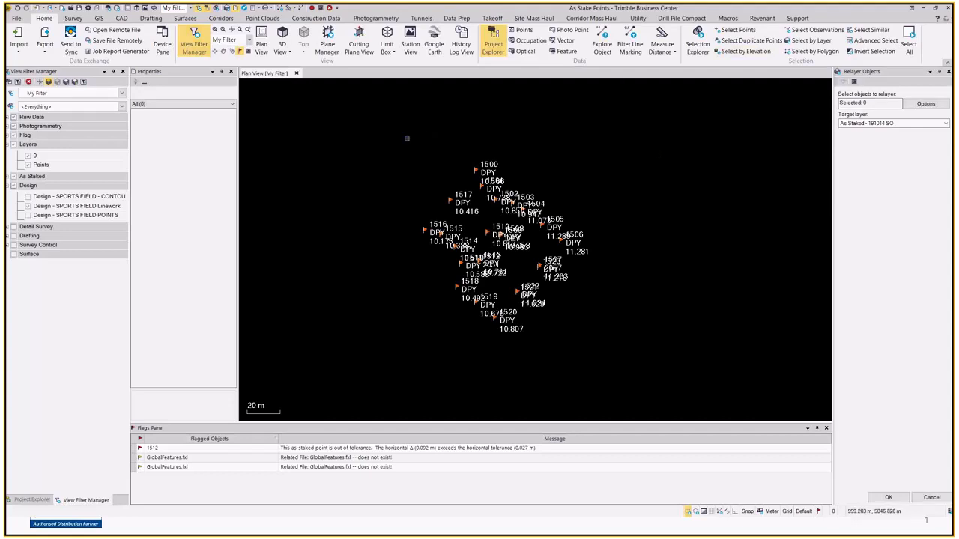
Relayer points 1500, 1501 and 1517 to As Staked - 191014 SO and isolate that layer in the plan view
left_click_drag(414, 128, 490, 208)
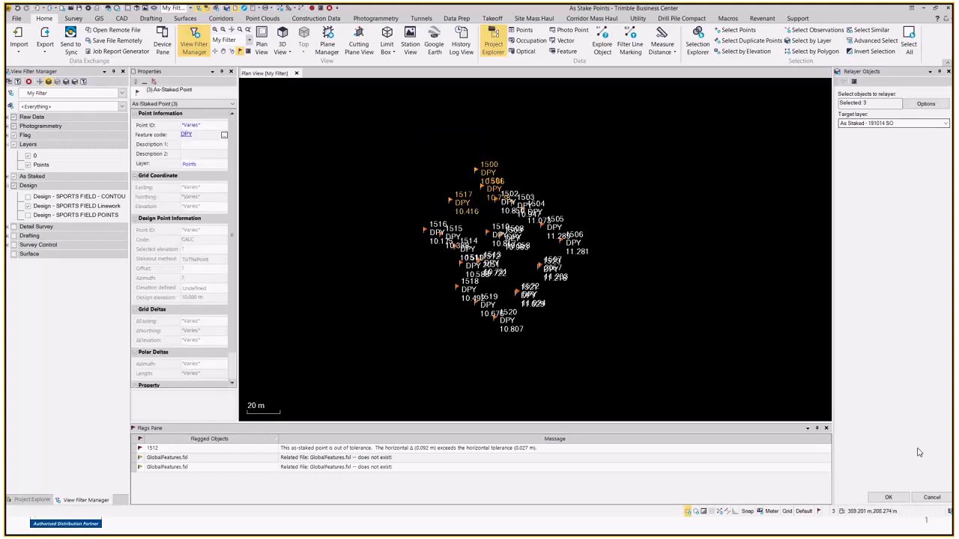
left_click(889, 498)
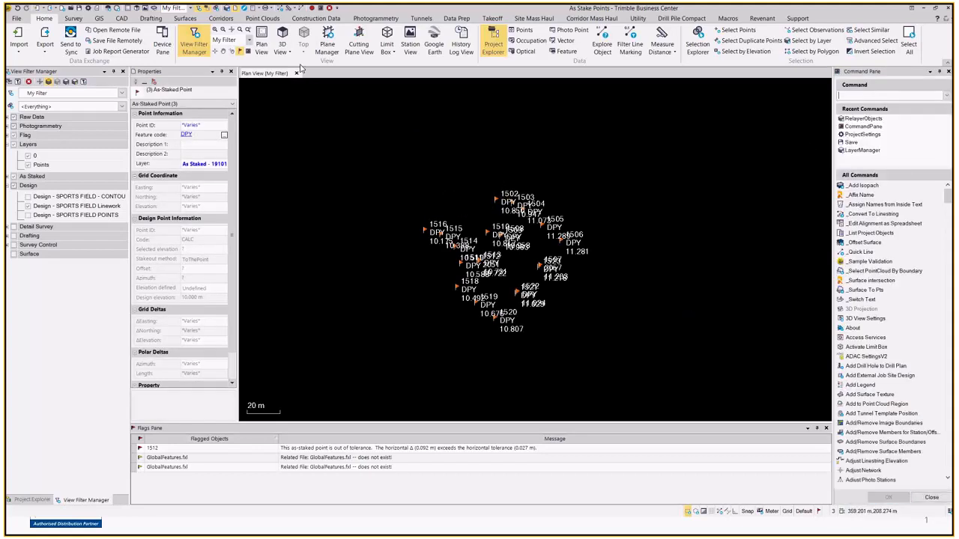
left_click(9, 176)
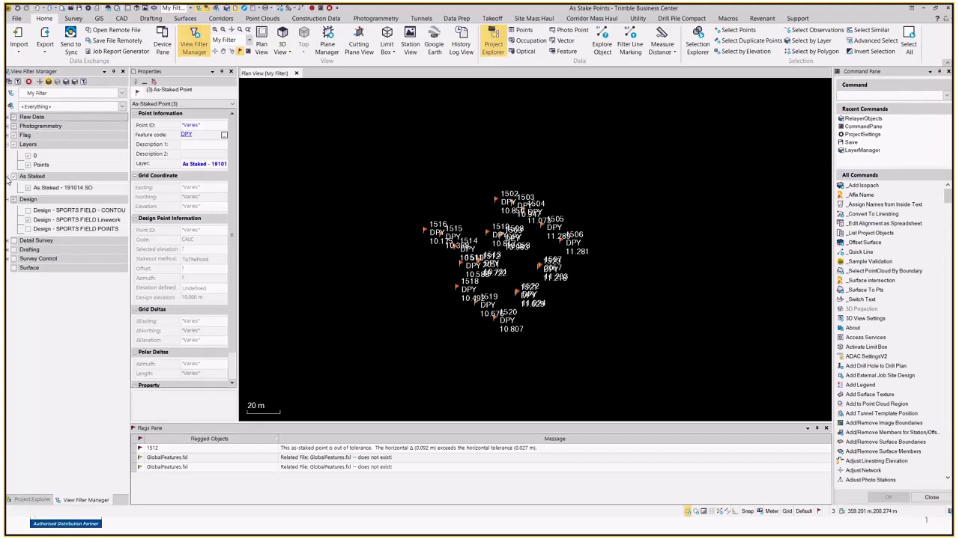
left_click(53, 187)
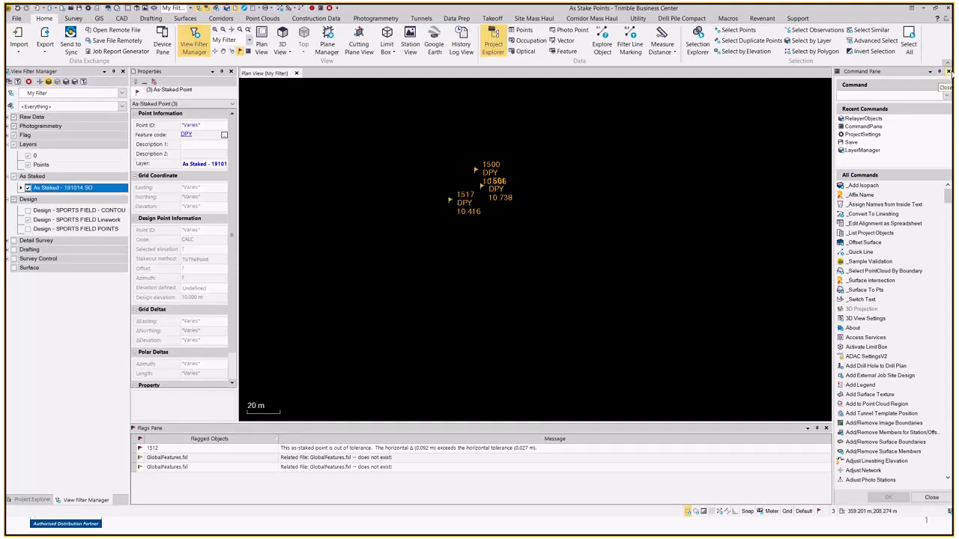
left_click(861, 120)
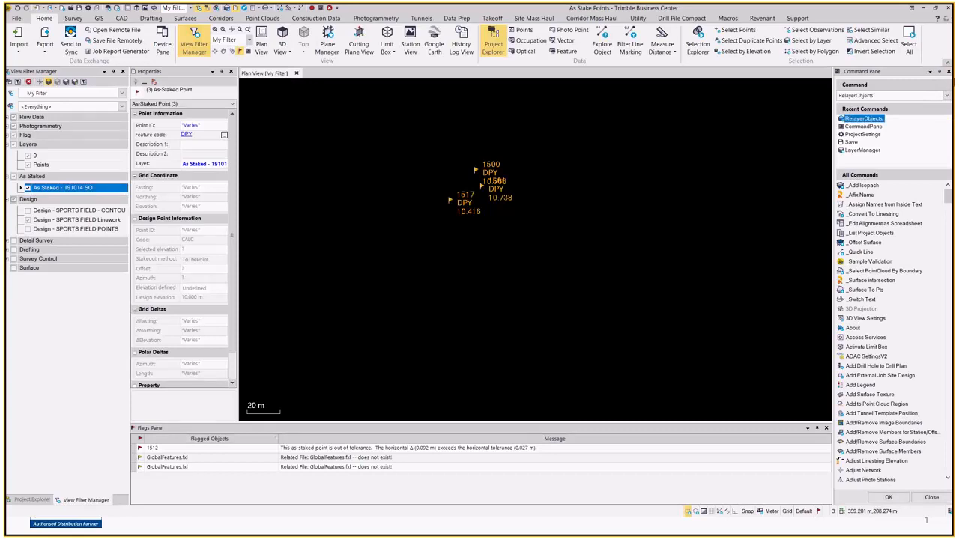
key("Escape")
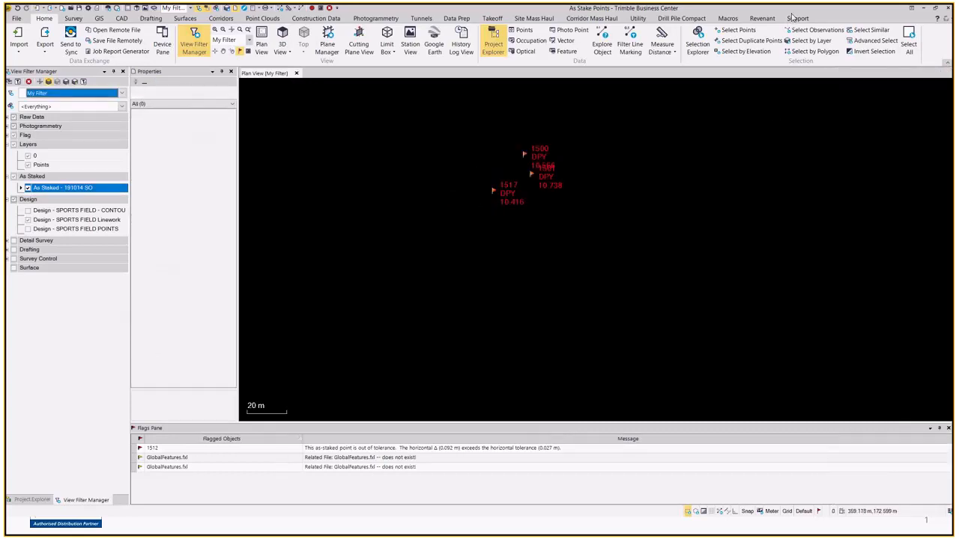
Look up the shortcut defined for the Relayer Objects command and close the shortcut definitions
left_click(795, 18)
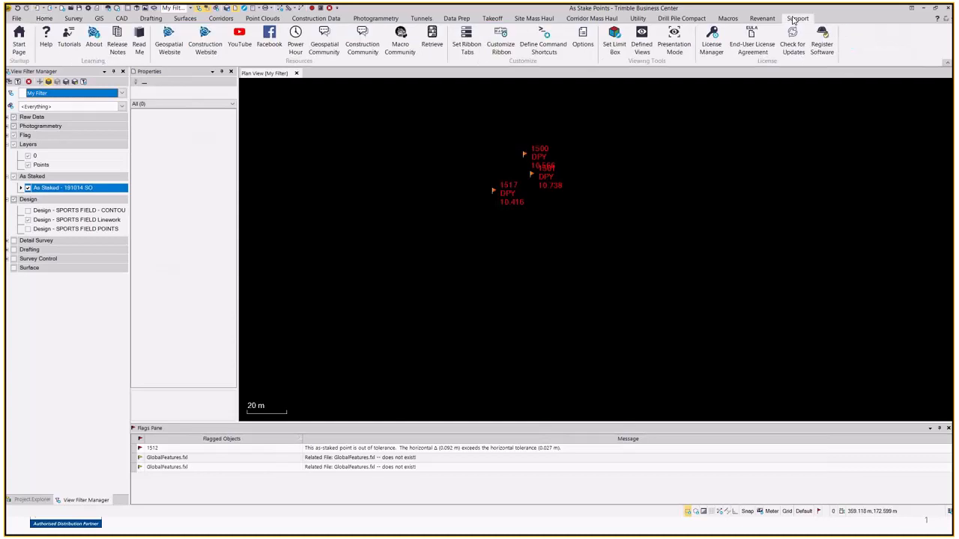
left_click(554, 43)
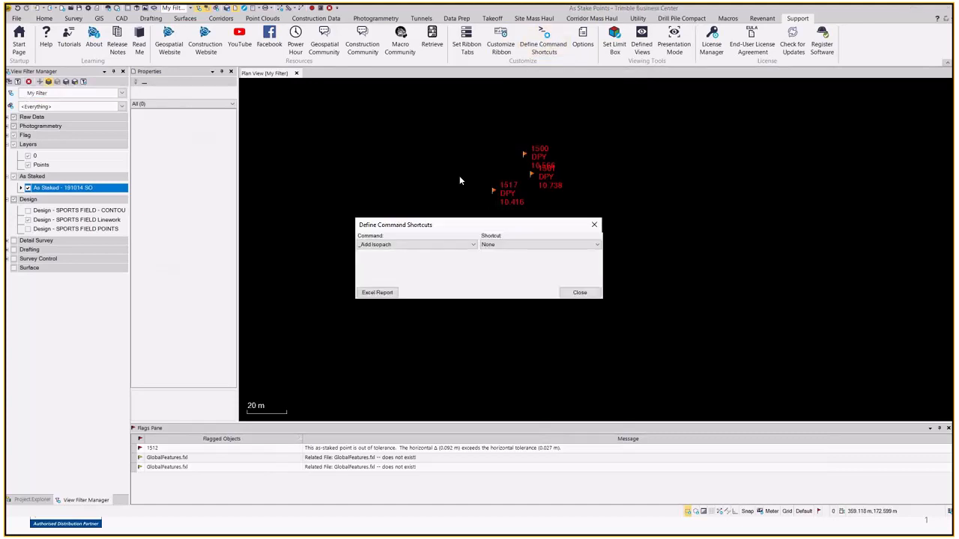
left_click(454, 244)
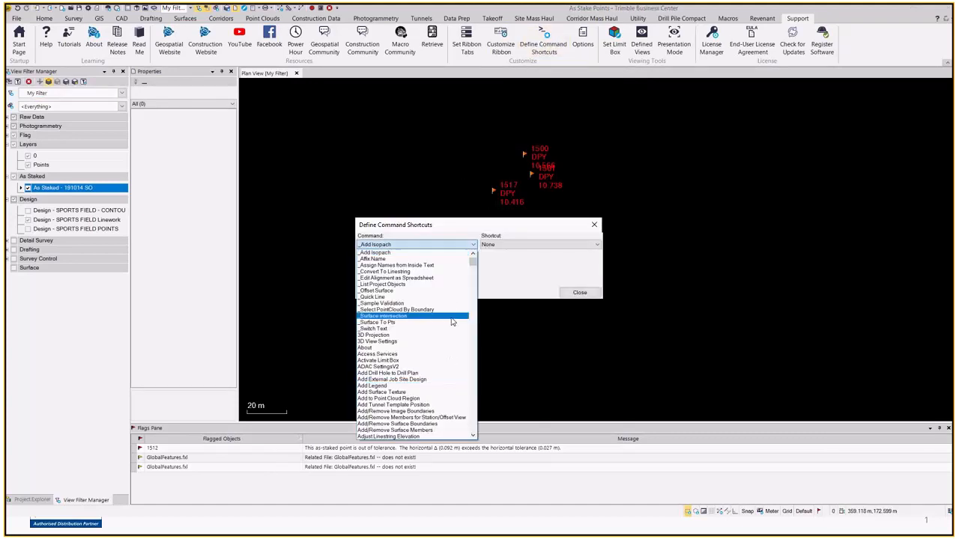
key("r")
scroll(401, 430, "down", 5)
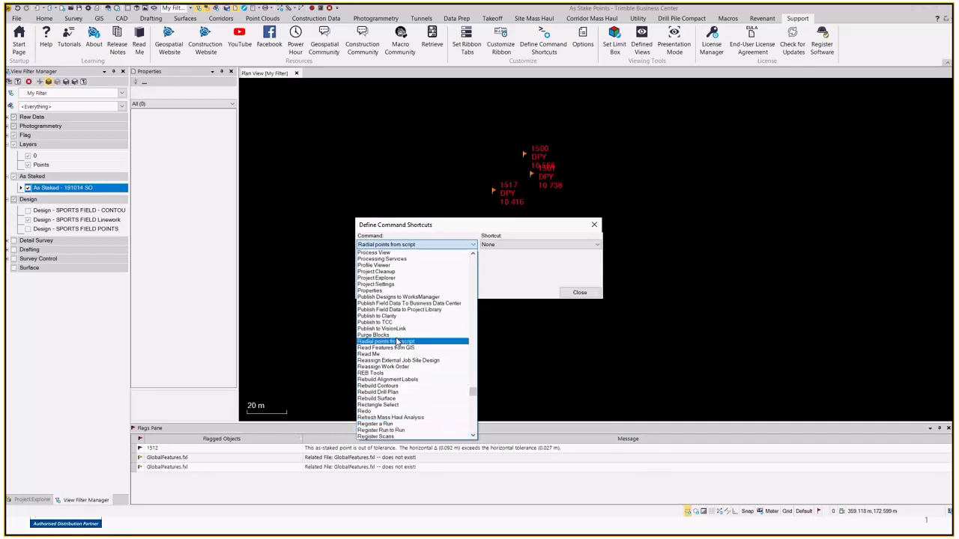
scroll(394, 362, "down", 2)
scroll(395, 423, "down", 1)
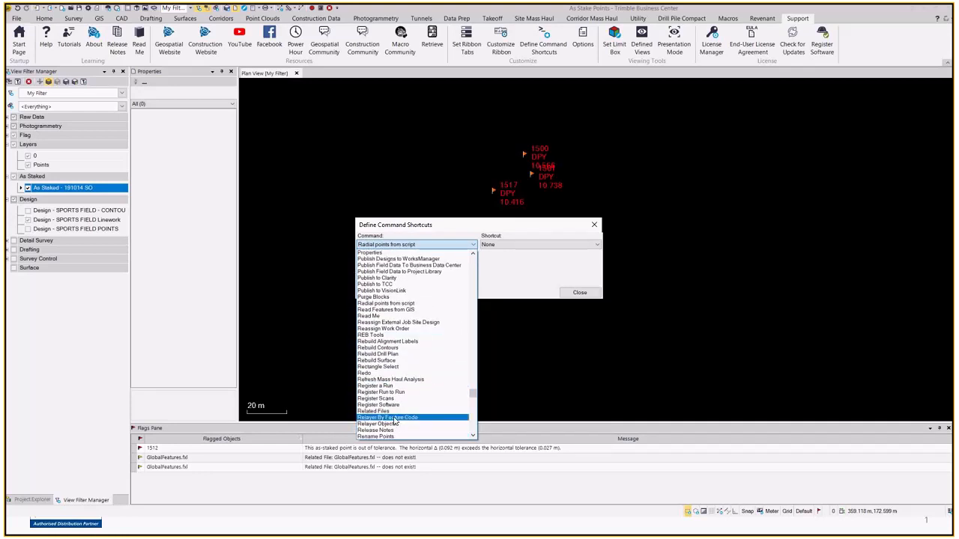
left_click(389, 424)
left_click(506, 247)
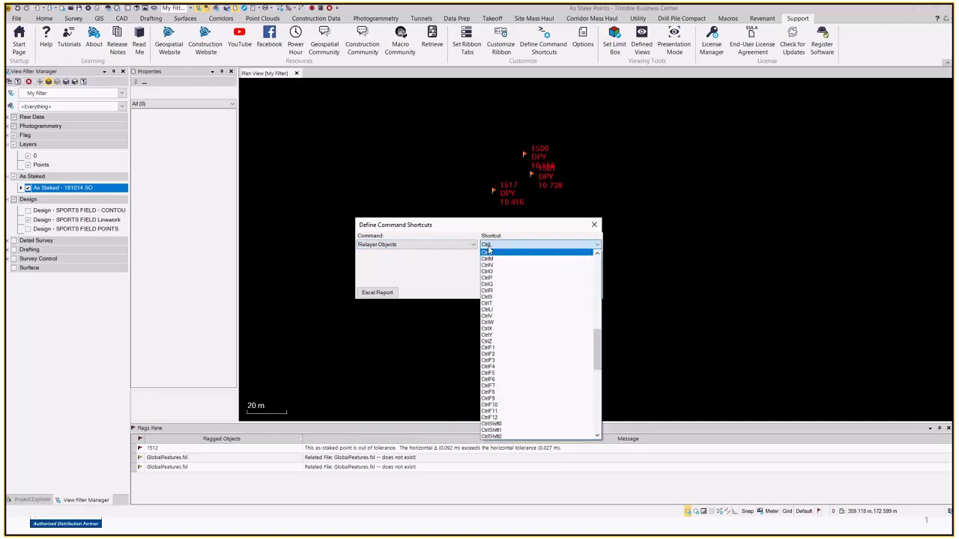
left_click(599, 246)
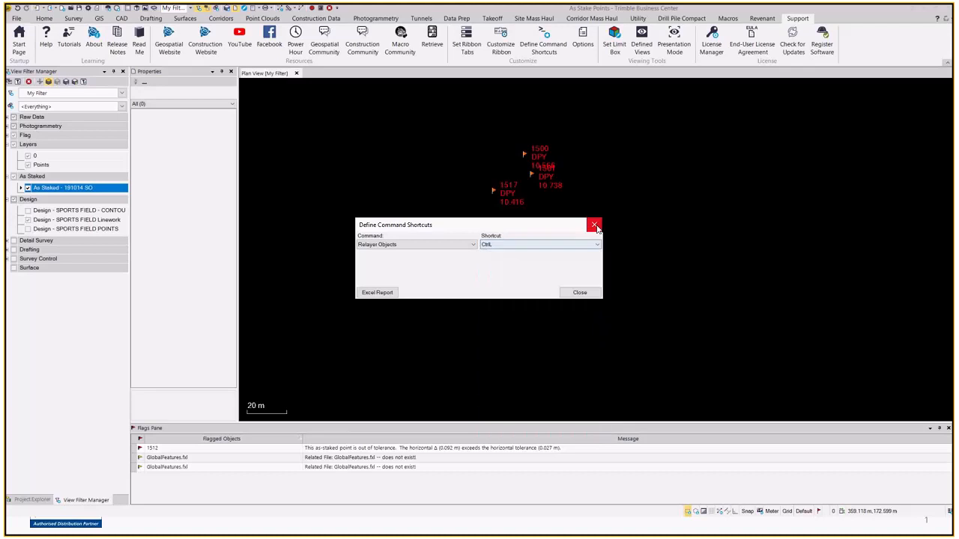
left_click(595, 227)
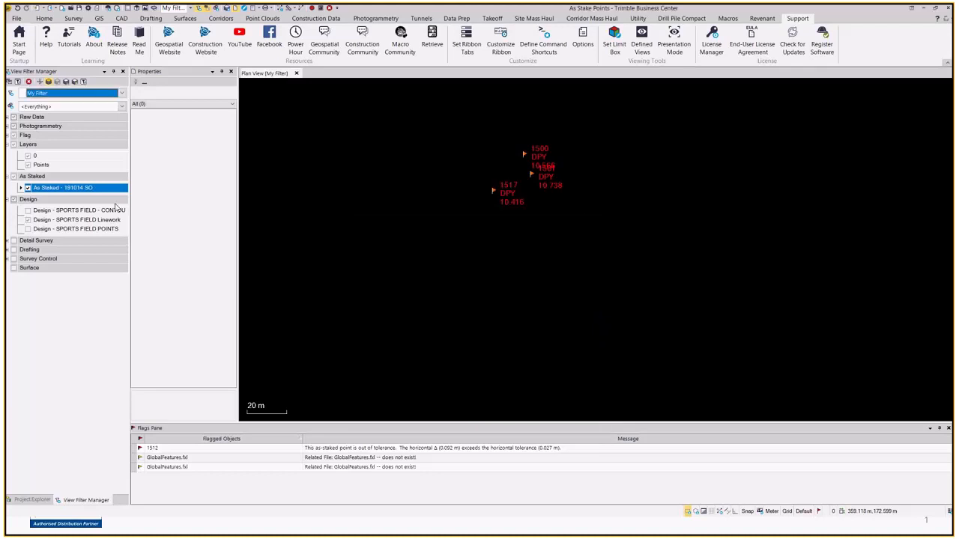
Isolate the Points layer, relayer points 1514, 1515 and 1516 to As Staked - 191014 SO, and isolate the As Staked - 191014 SO layer
left_click(42, 164)
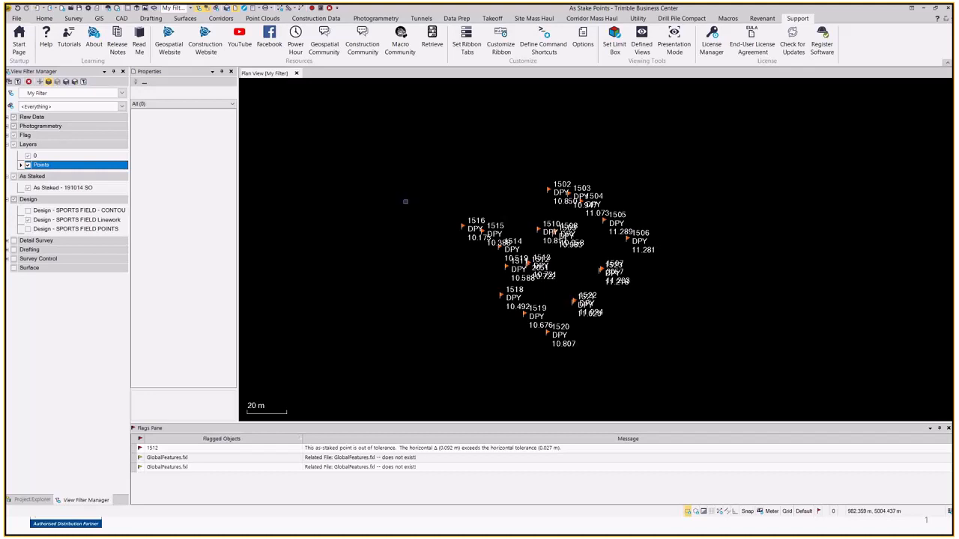
left_click_drag(410, 195, 524, 254)
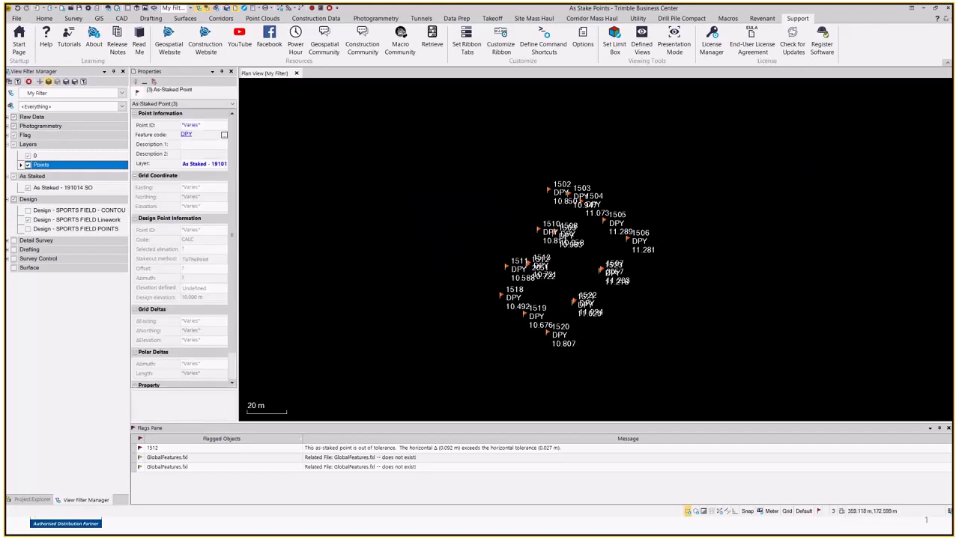
left_click(47, 190)
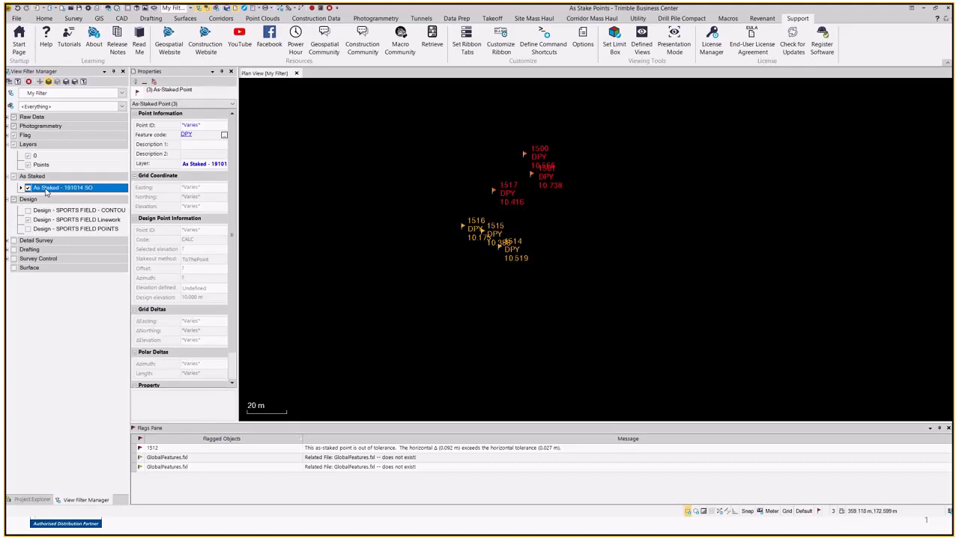
Isolate the Points layer, relayer all its remaining as-staked points to As Staked - 191014 SO, and isolate the As Staked - 191014 SO layer
left_click(41, 166)
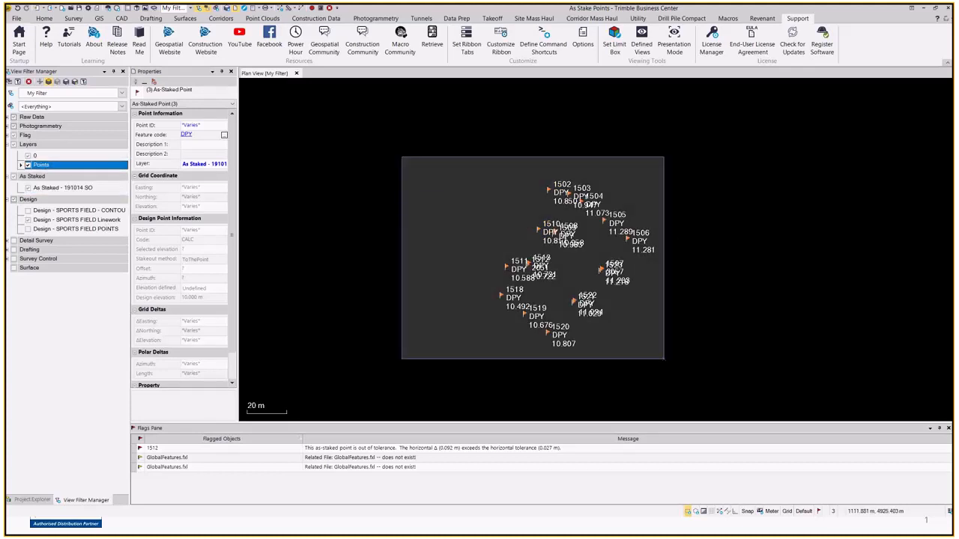
left_click_drag(663, 358, 663, 358)
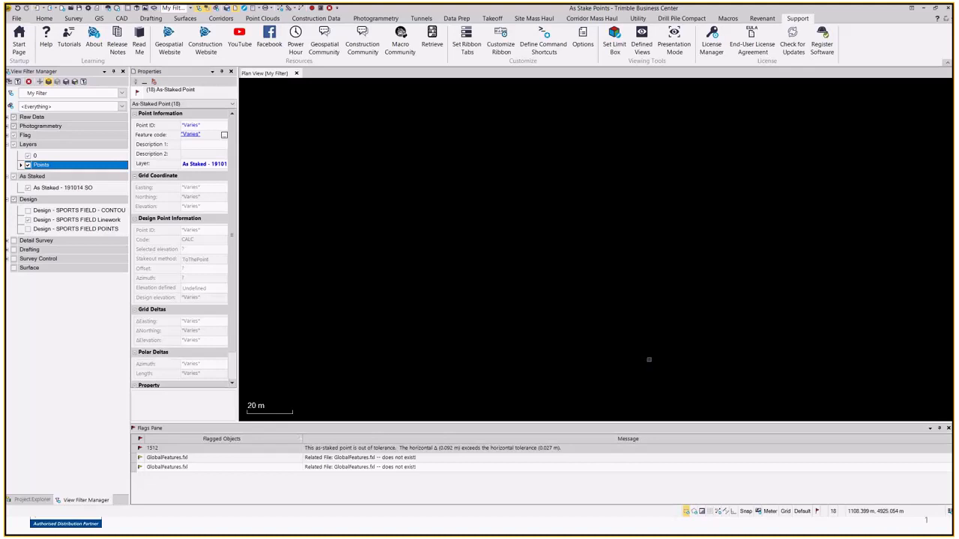
left_click(74, 188)
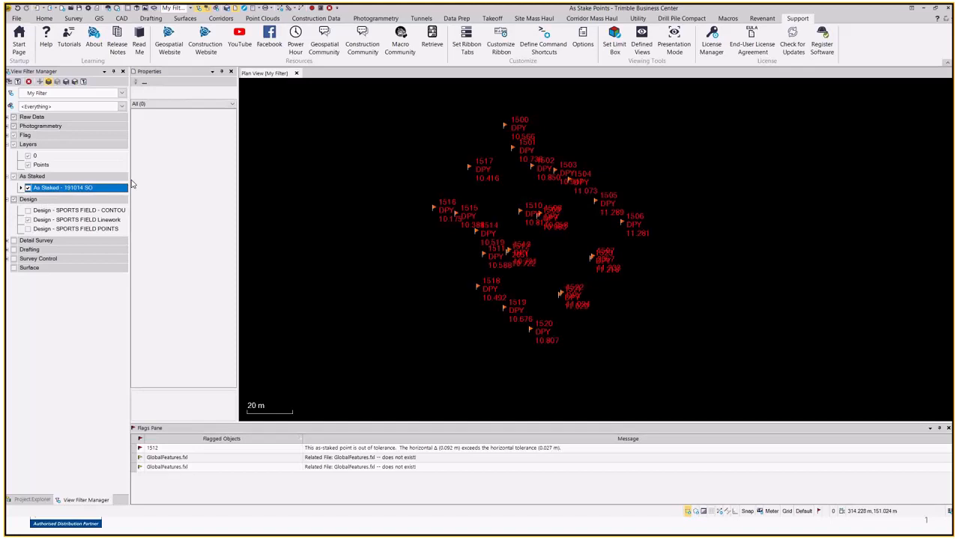
Turn off layer isolation and inspect the as-staked points against the sports field linework in the plan view
left_click(49, 82)
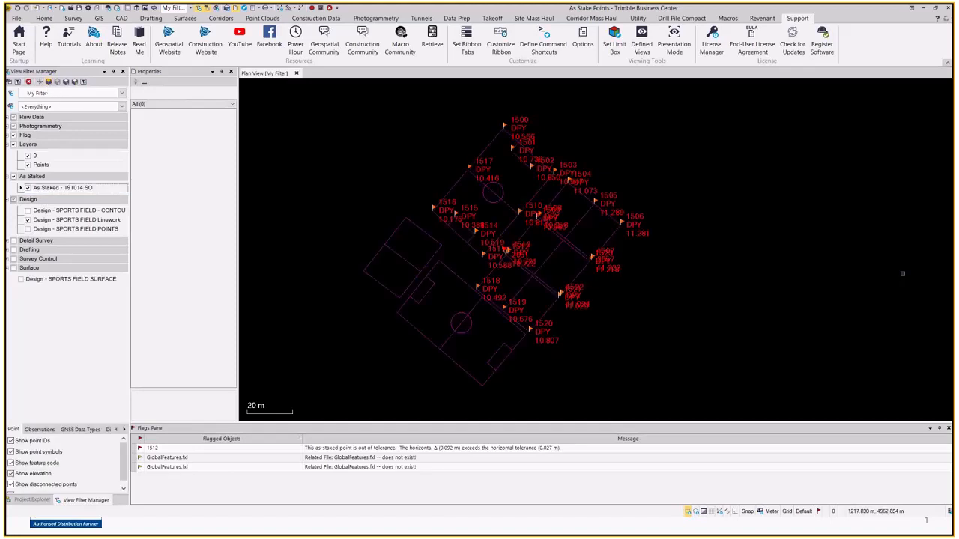
scroll(611, 231, "up", 4)
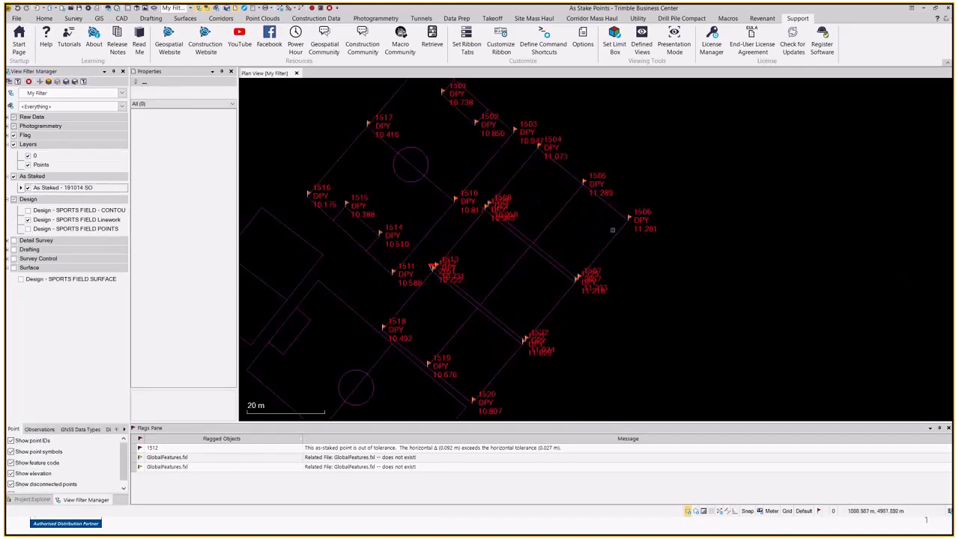
middle_click_drag(579, 226, 766, 268)
scroll(661, 284, "down", 2)
middle_click_drag(626, 284, 591, 260)
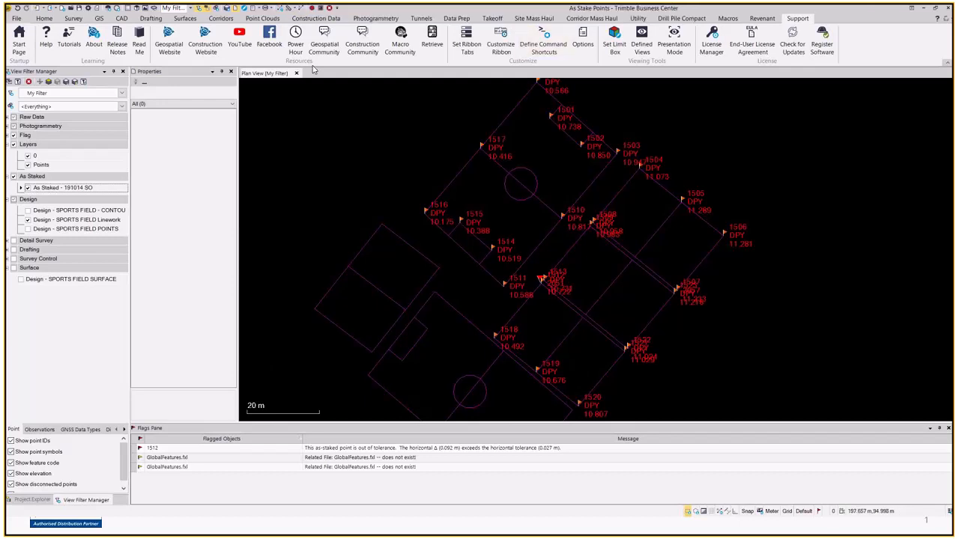
scroll(434, 228, "down", 2)
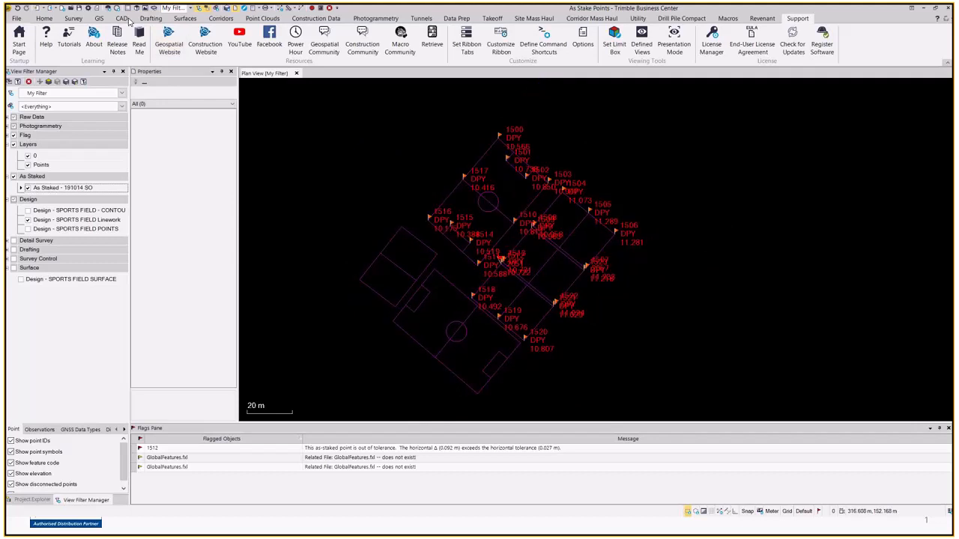
Generate the As-Staked Report from the full list of available reports
left_click(66, 21)
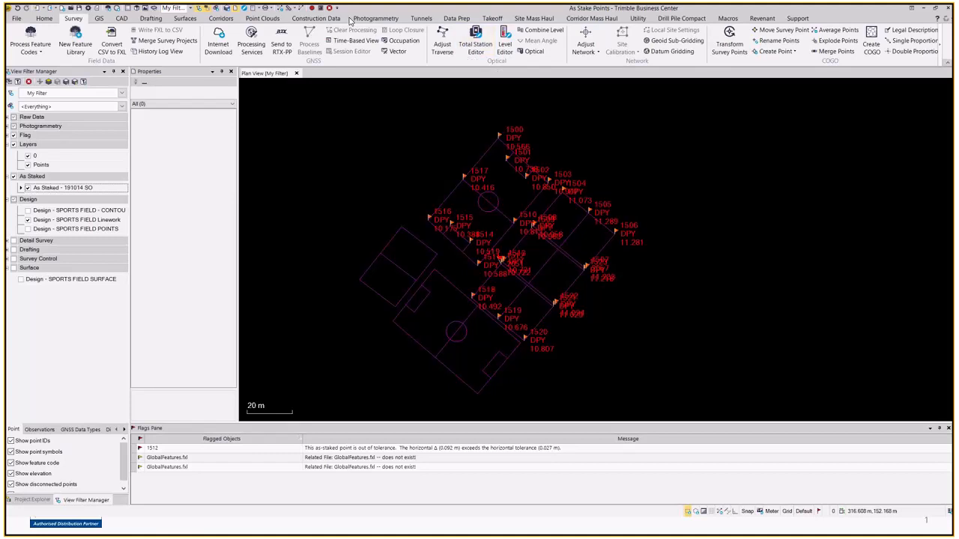
left_click(271, 8)
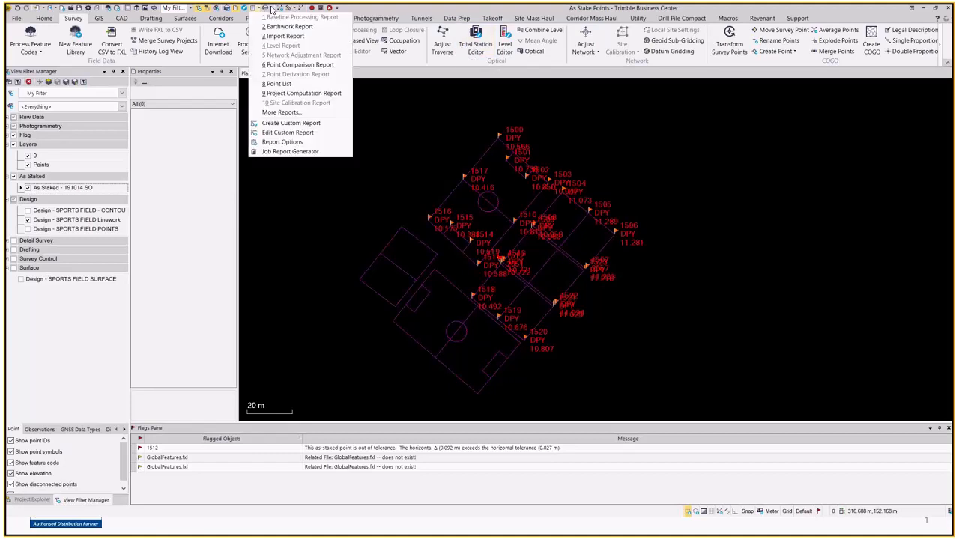
left_click(260, 10)
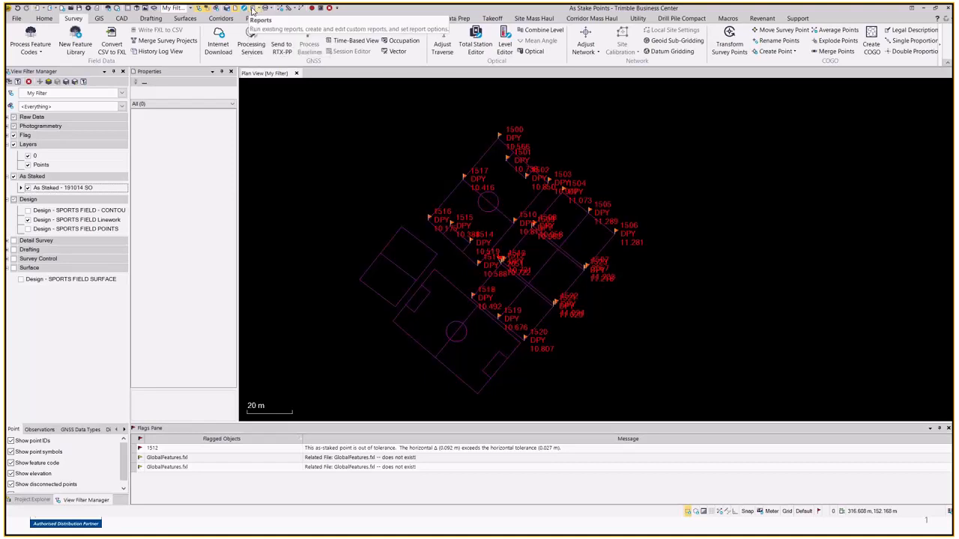
left_click(260, 9)
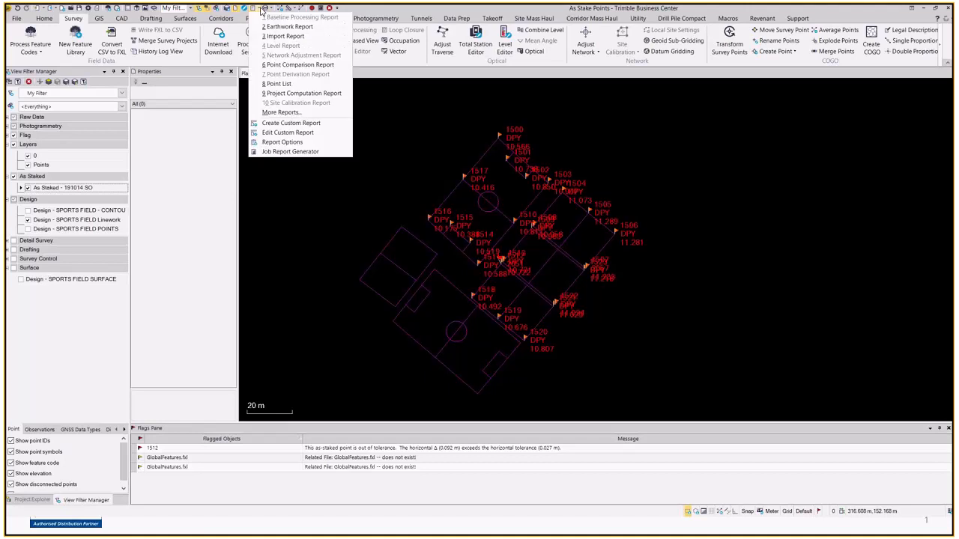
left_click(272, 112)
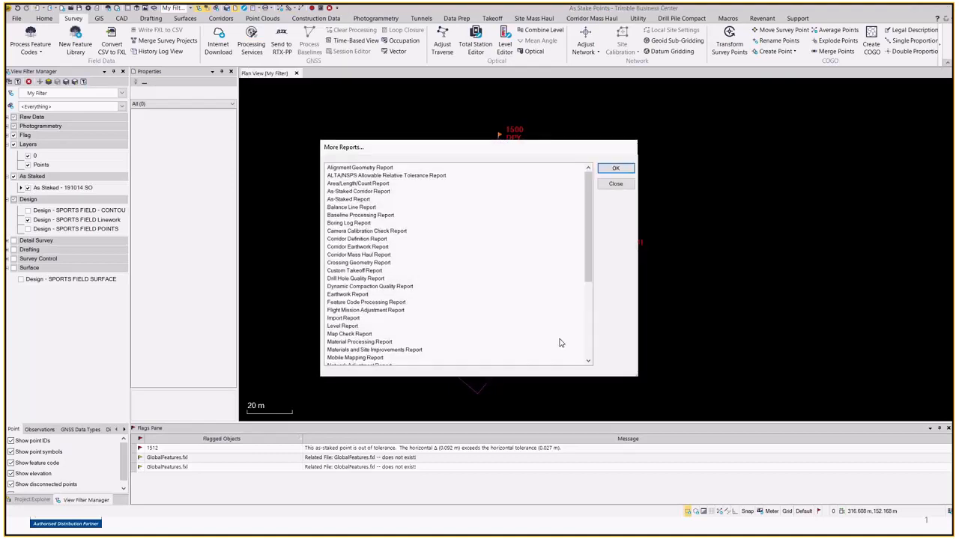
left_click(367, 199)
left_click(611, 169)
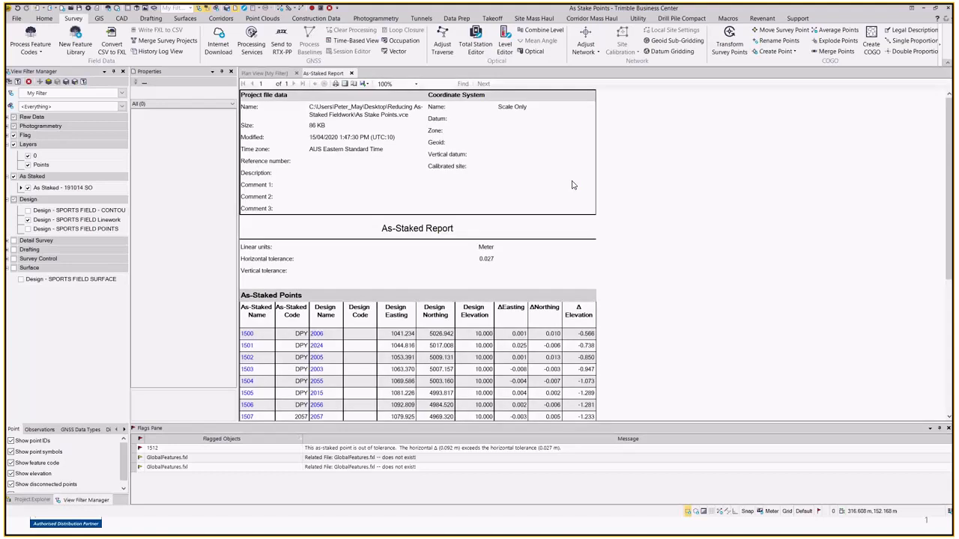
Review the tolerances and point deltas in the As-Staked Report and dock the report beside the plan view
scroll(599, 202, "down", 1)
scroll(633, 214, "up", 1)
scroll(518, 226, "down", 1)
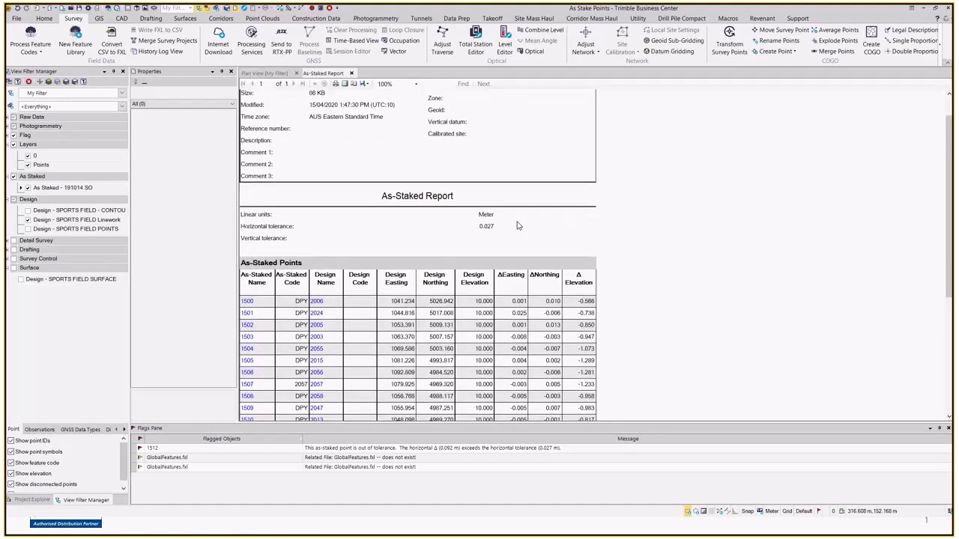
scroll(518, 225, "up", 1)
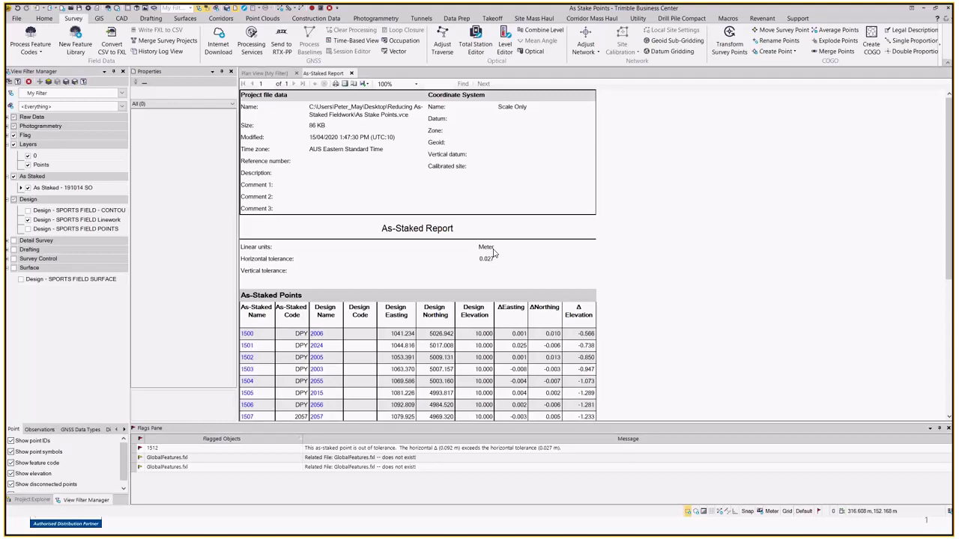
scroll(494, 253, "down", 5)
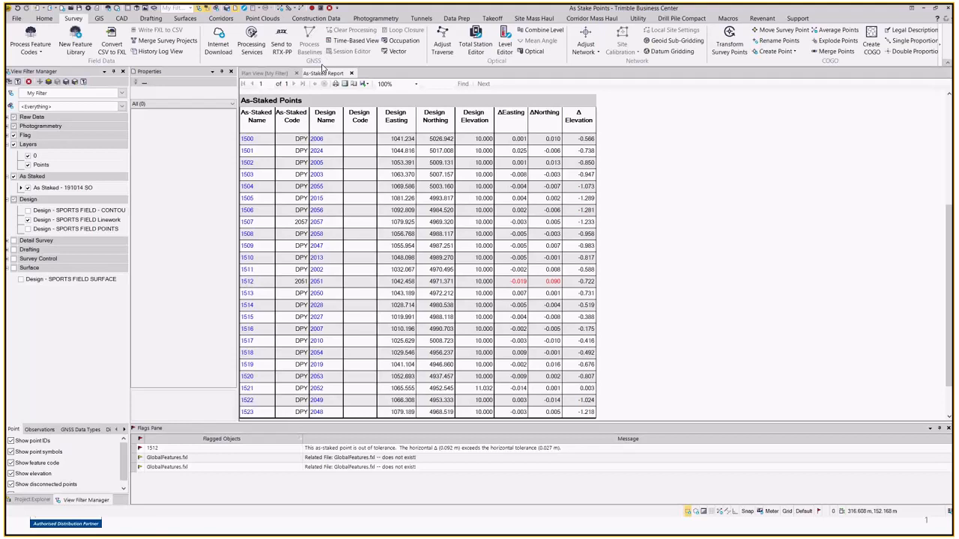
left_click_drag(323, 78, 950, 95)
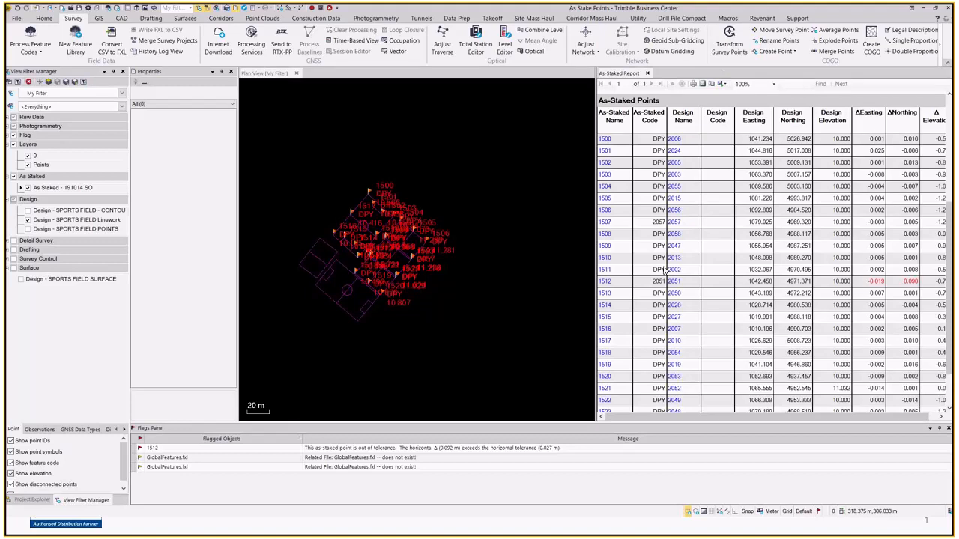
Select point 1512 from the As-Staked Report, change its feature code to DPY, and clear the selection
left_click(603, 281)
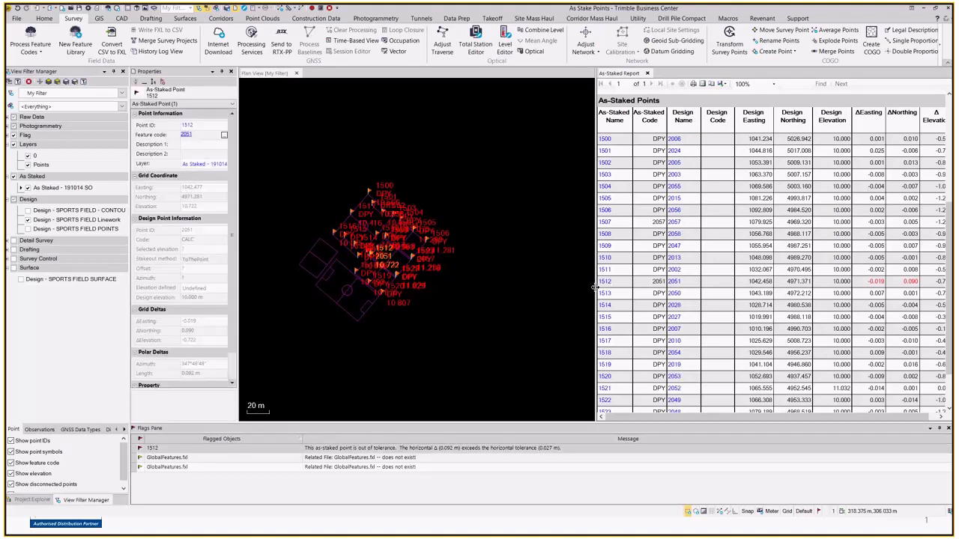
scroll(372, 252, "up", 9)
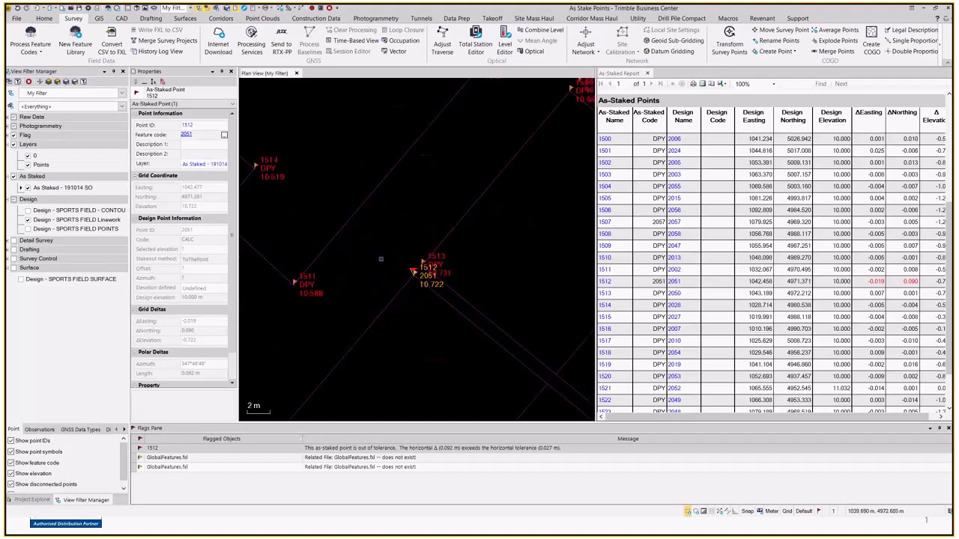
middle_click_drag(417, 284, 328, 223)
left_click(206, 134)
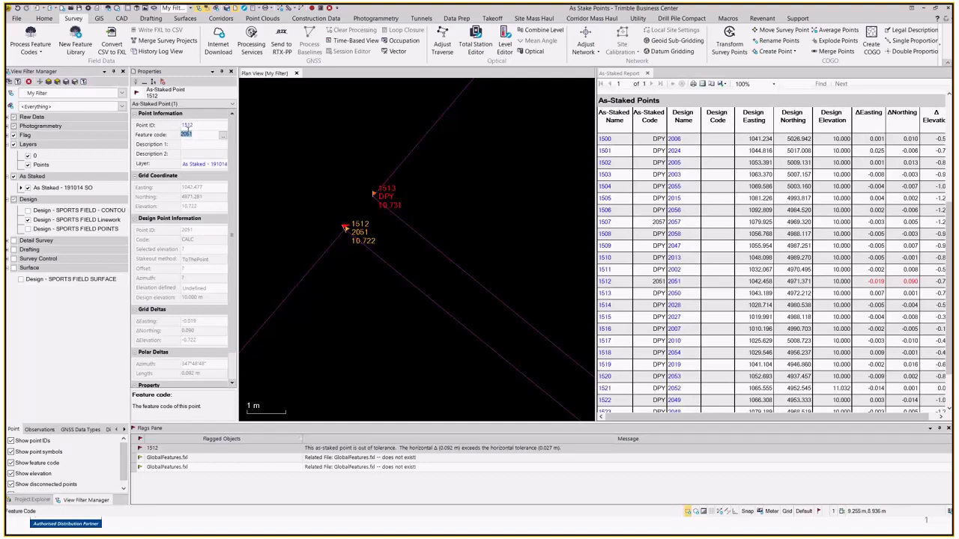
key("BackSpace")
type("DPY")
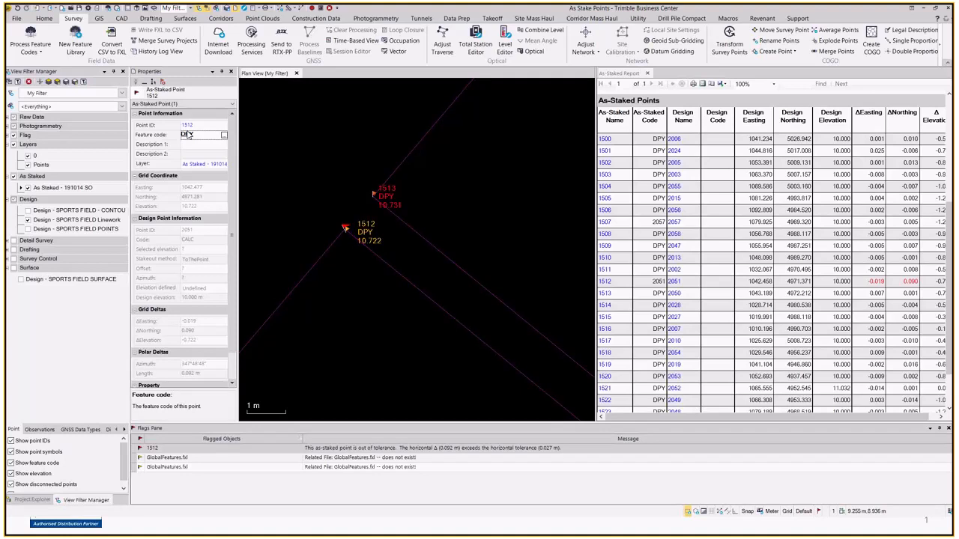
key("Escape")
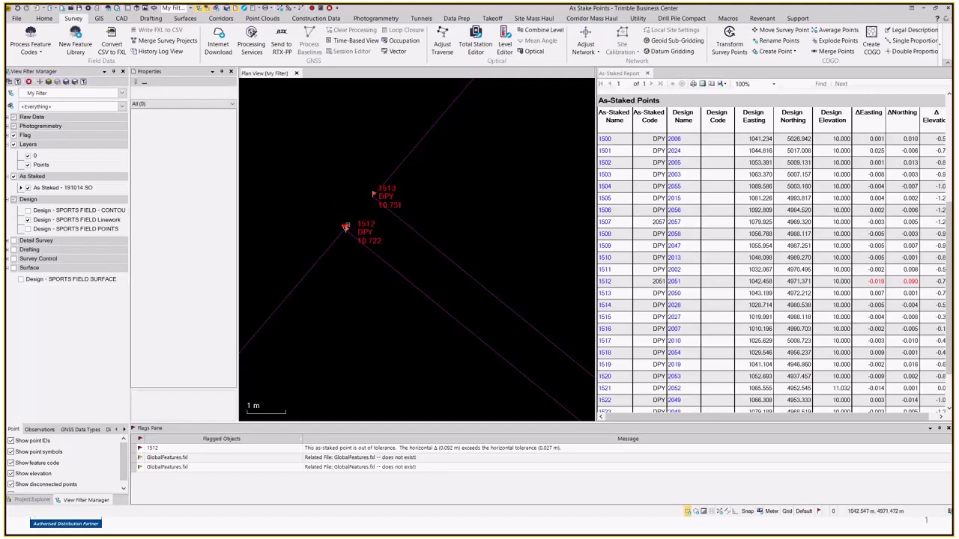
Examine point 1512 up close, check the codes listed in the report, and locate points 1506 and 1507 in the plan view
scroll(345, 227, "up", 3)
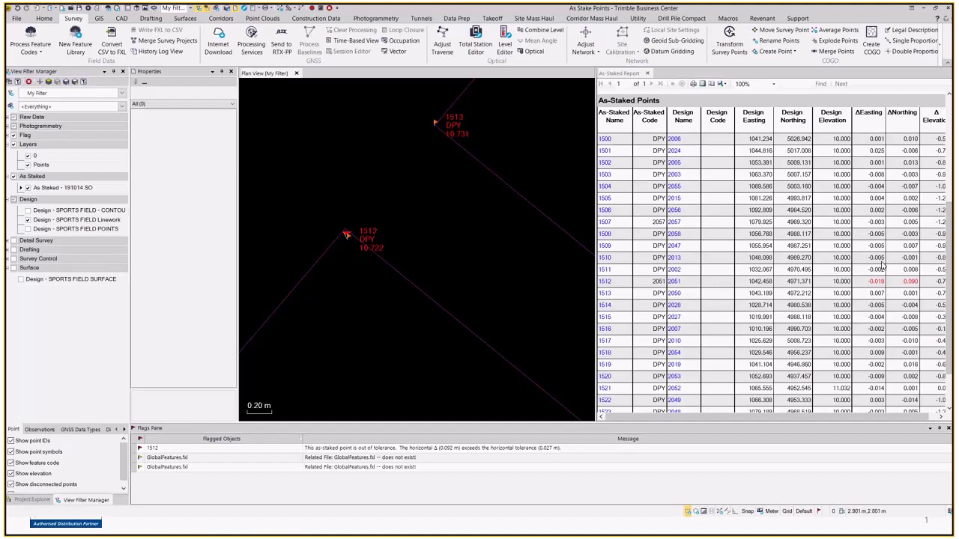
scroll(659, 346, "down", 2)
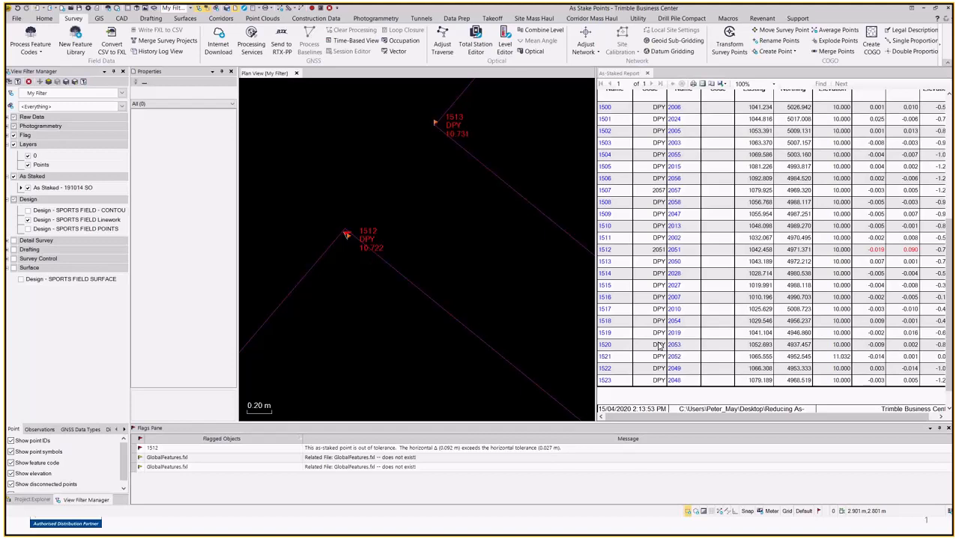
scroll(659, 347, "down", 1)
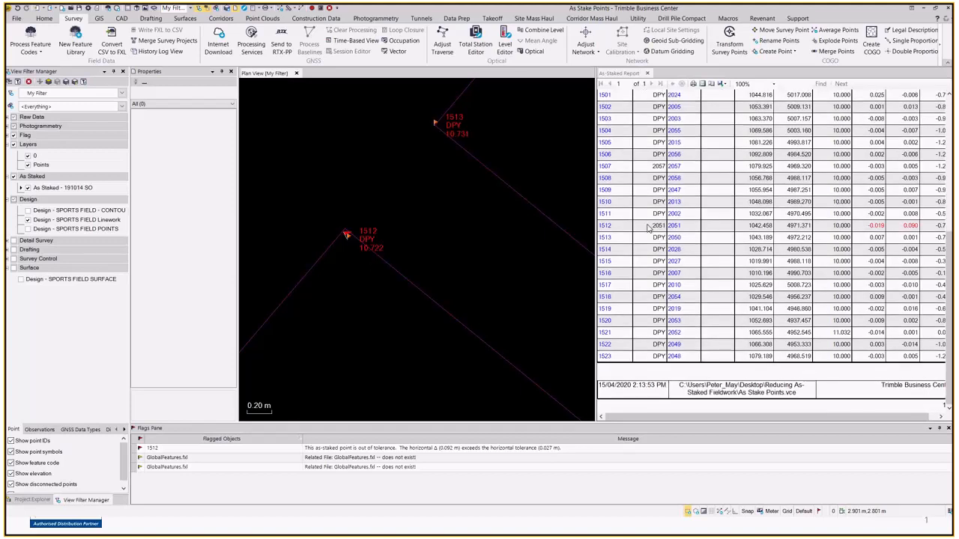
scroll(607, 234, "up", 3)
left_click(606, 219)
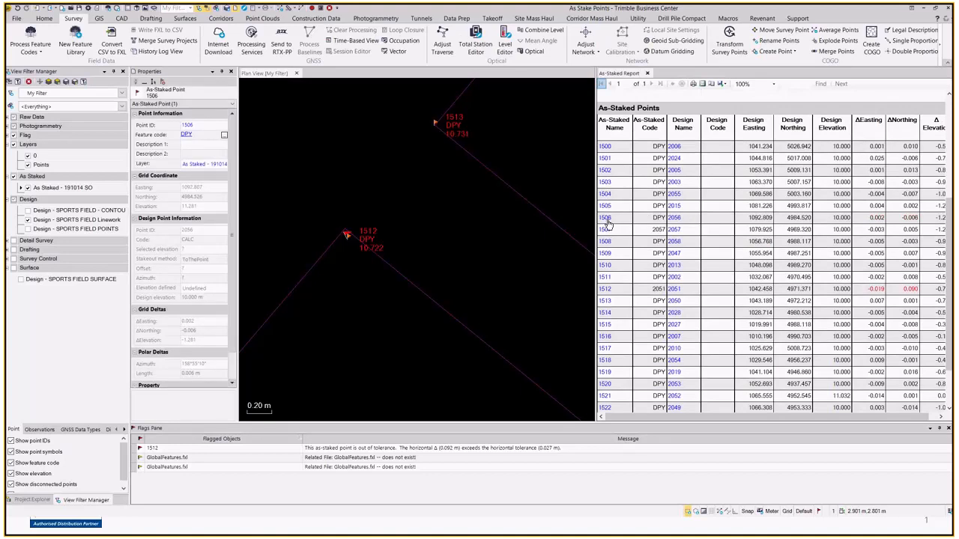
scroll(424, 244, "down", 10)
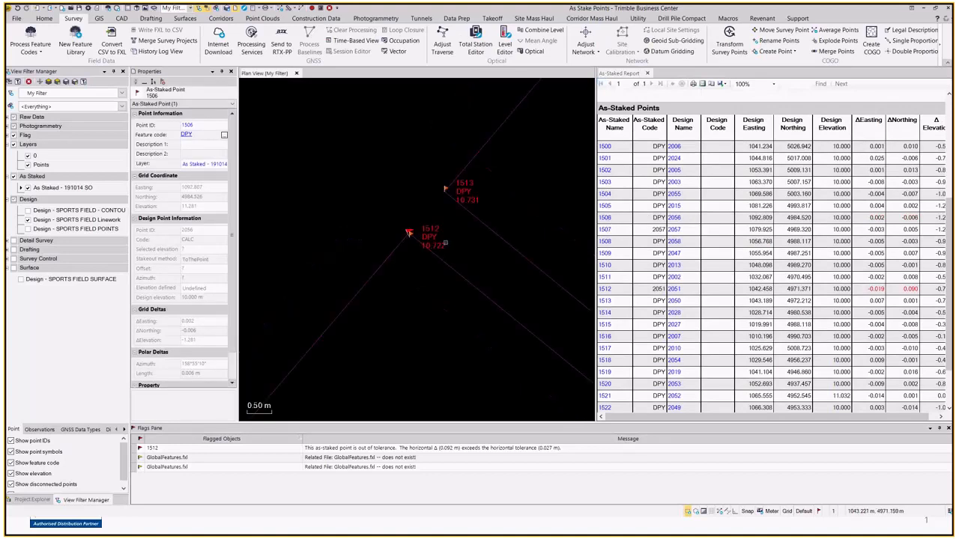
scroll(421, 248, "up", 4)
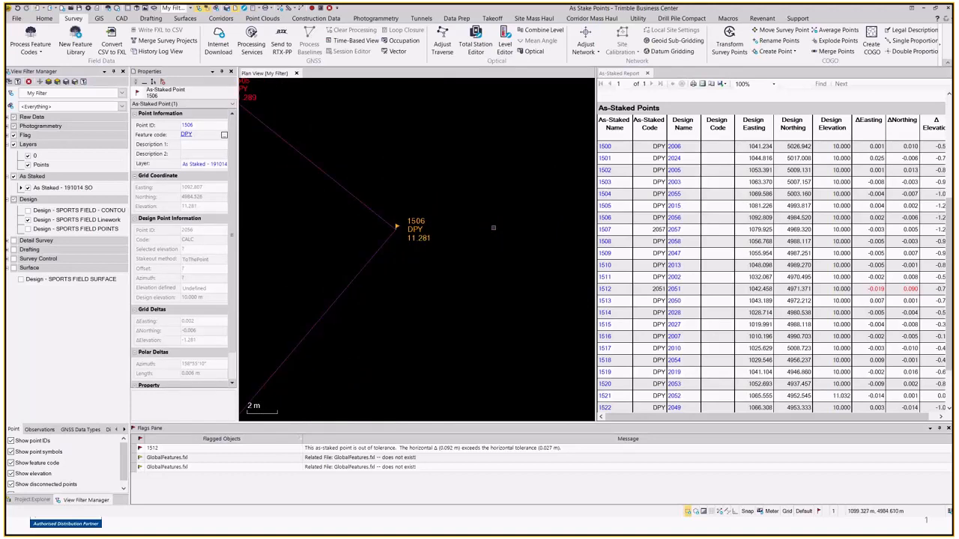
scroll(494, 228, "down", 4)
scroll(375, 322, "up", 8)
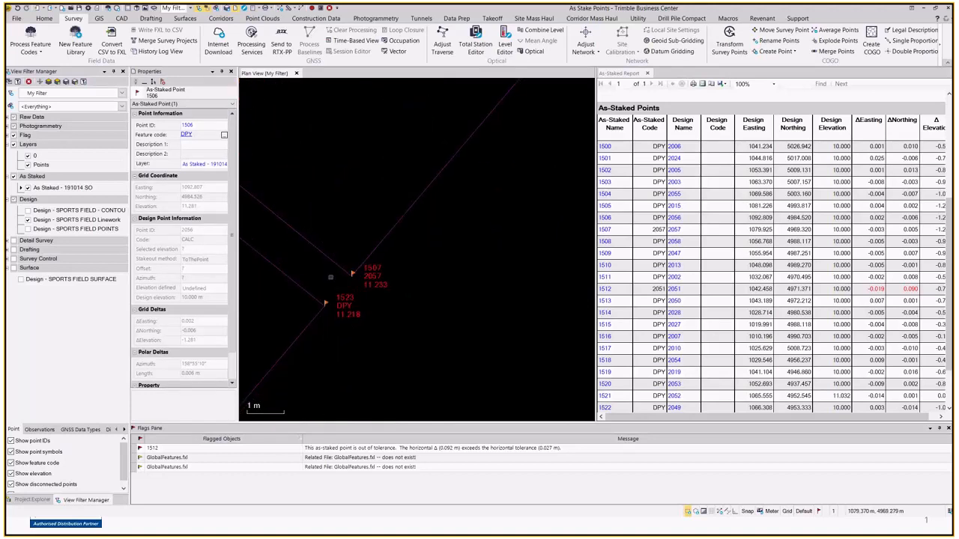
Select point 1507 from the As-Staked Report and change its feature code to dpy
left_click(604, 229)
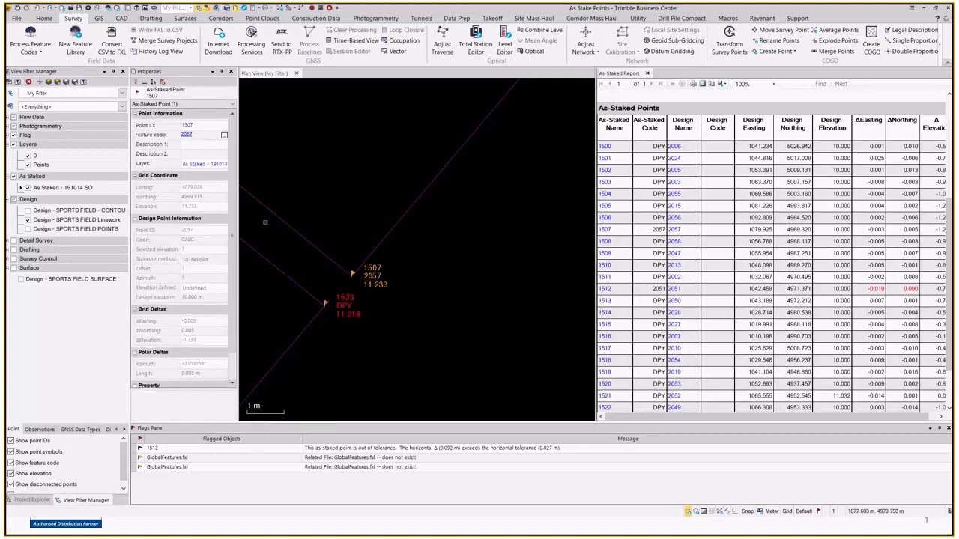
left_click(159, 132)
type("dpy")
key("Return")
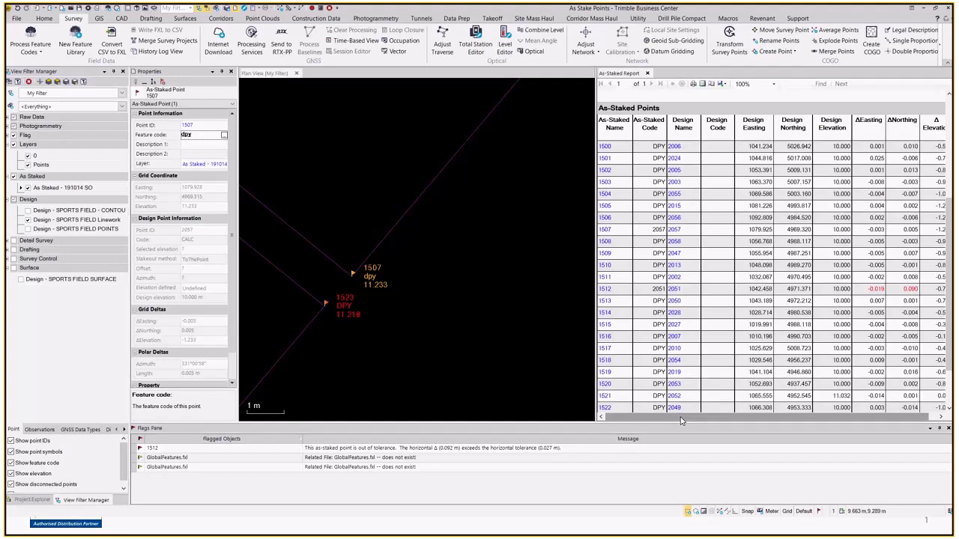
Check the export formats offered for the As-Staked Report, clear the point selection, and close the report
left_click_drag(681, 418, 691, 418)
left_click(721, 84)
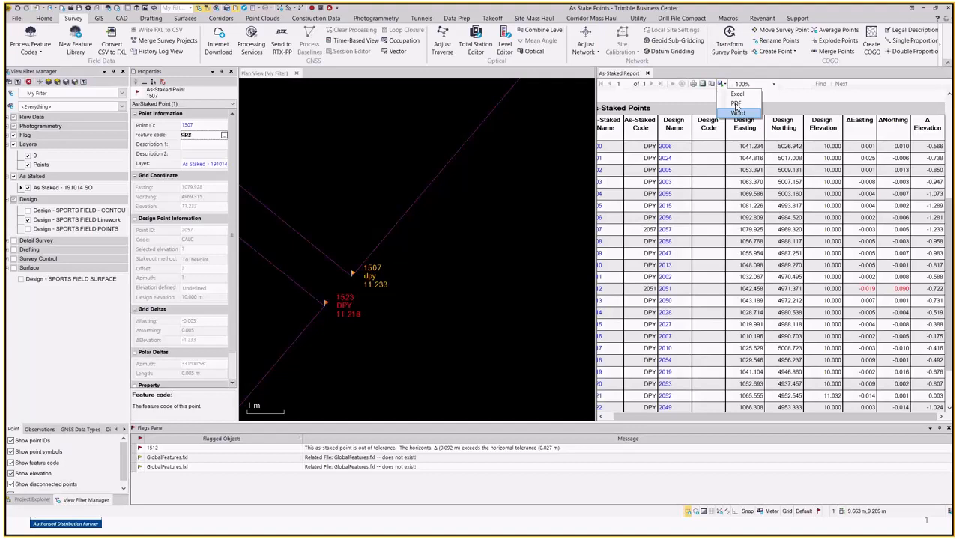
left_click(724, 84)
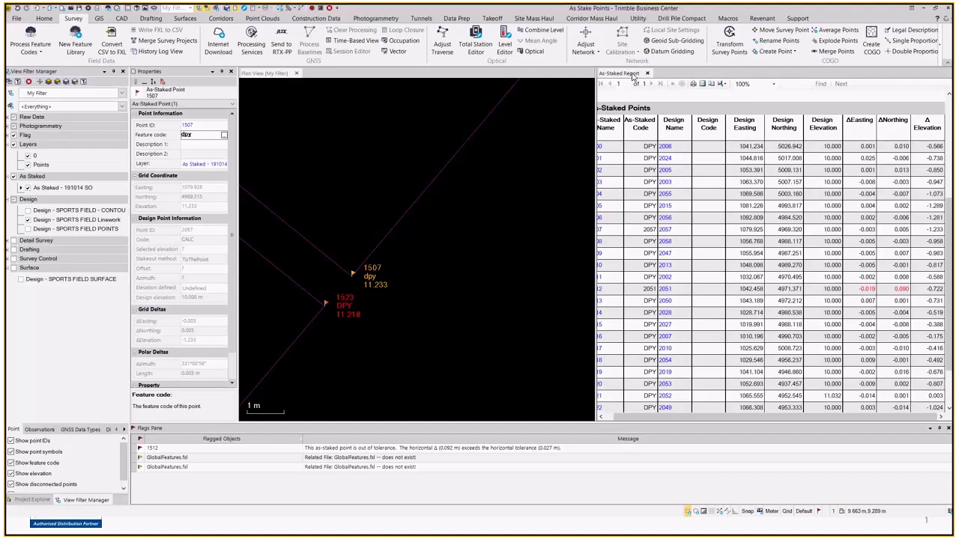
left_click(452, 219)
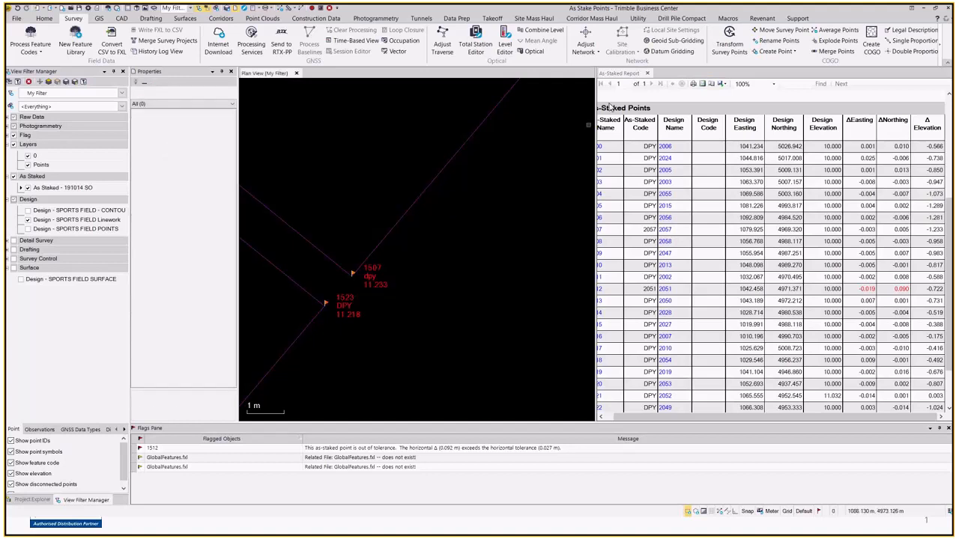
scroll(631, 226, "down", 10)
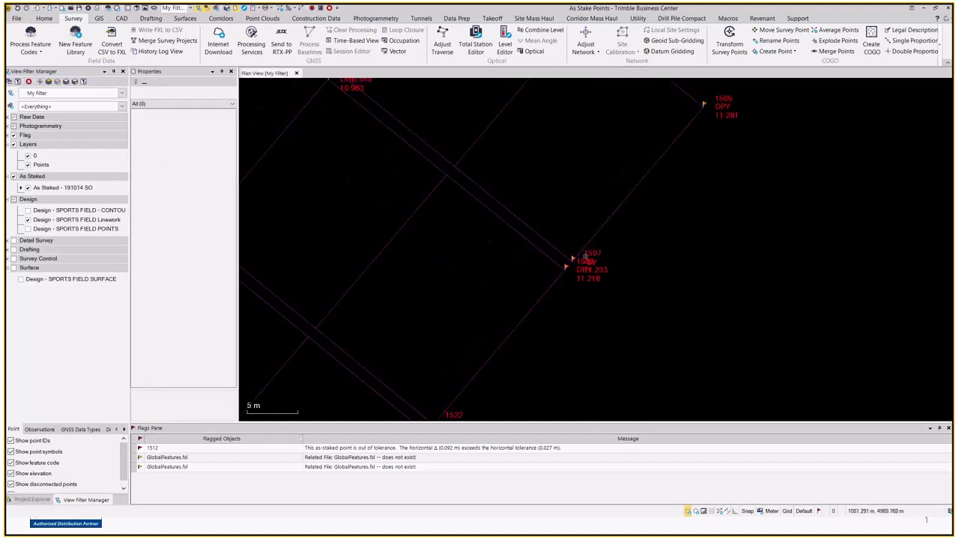
Examine the as-staked points, their labels and the tolerance flags against the sports field linework in the plan view
scroll(632, 226, "up", 5)
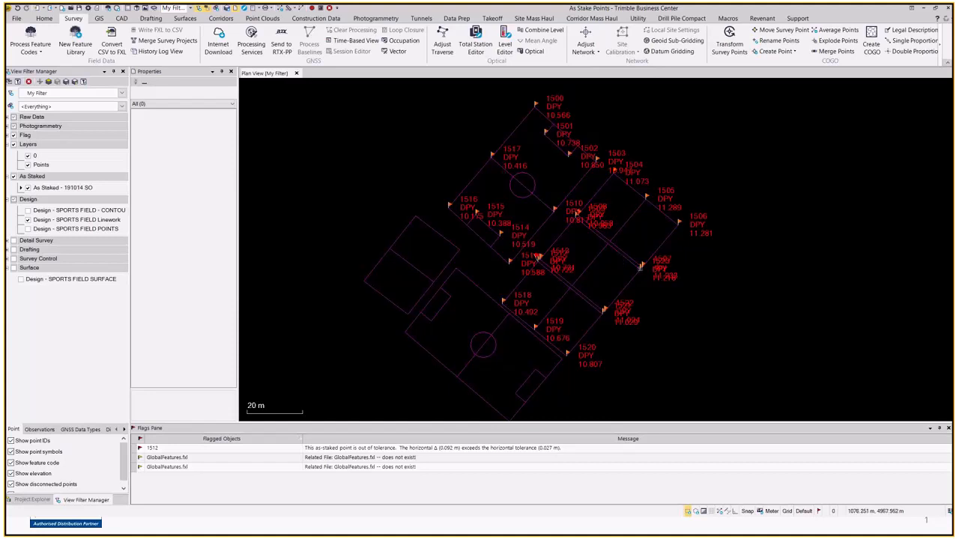
scroll(521, 199, "up", 2)
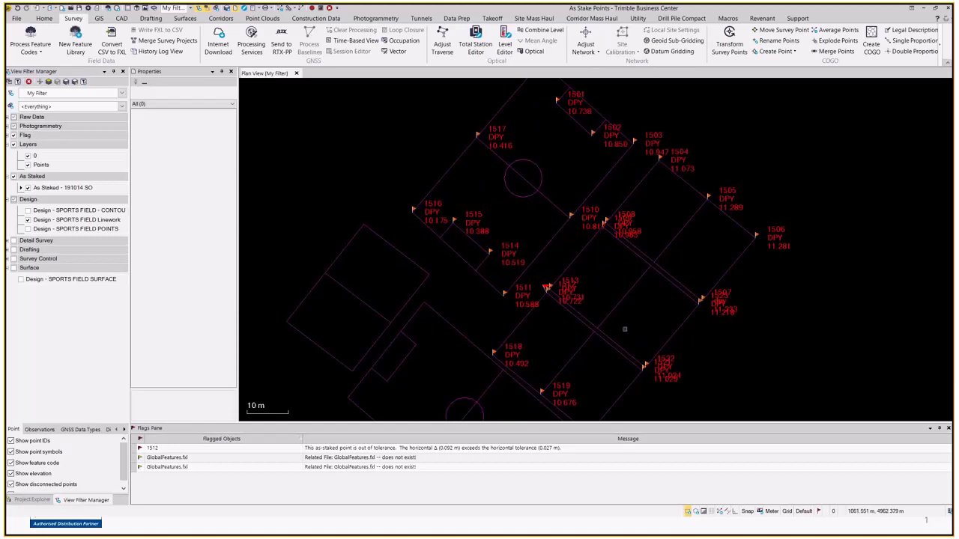
scroll(524, 302, "up", 3)
mouse_move(523, 302)
middle_mouse_down()
mouse_move(512, 300)
mouse_move(517, 309)
middle_mouse_up()
scroll(518, 308, "down", 1)
scroll(497, 210, "down", 1)
mouse_move(497, 210)
middle_mouse_down()
mouse_move(510, 274)
mouse_move(514, 204)
middle_mouse_up()
scroll(509, 253, "down", 1)
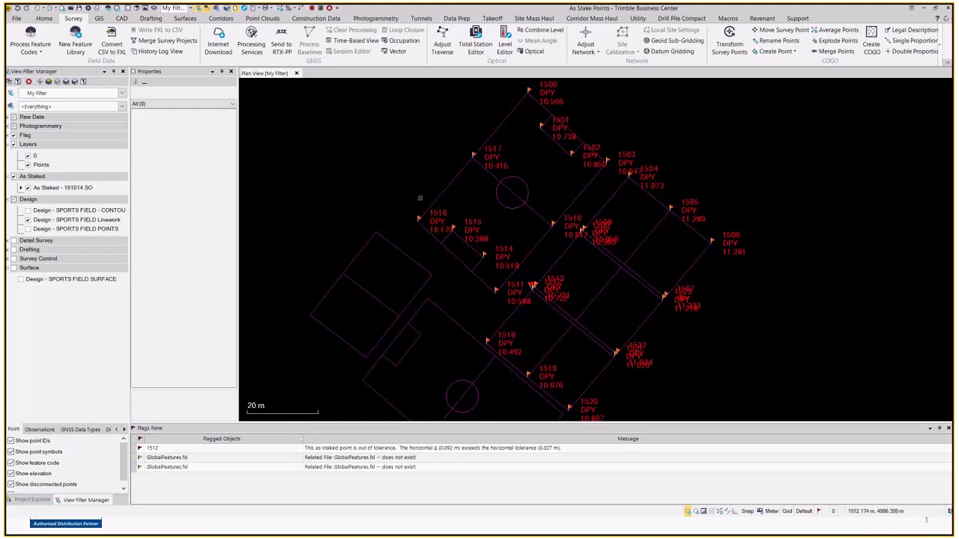
scroll(356, 153, "down", 2)
mouse_move(359, 154)
middle_mouse_down()
mouse_move(439, 209)
mouse_move(440, 194)
middle_mouse_up()
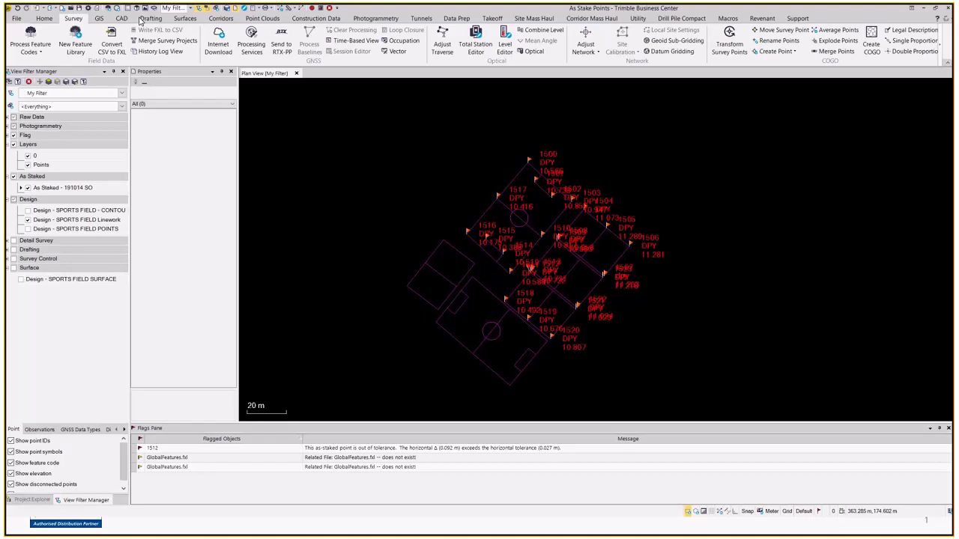
Set the layer of the As Staked point label style to As Staked - 191014 SO and save the style
left_click(142, 19)
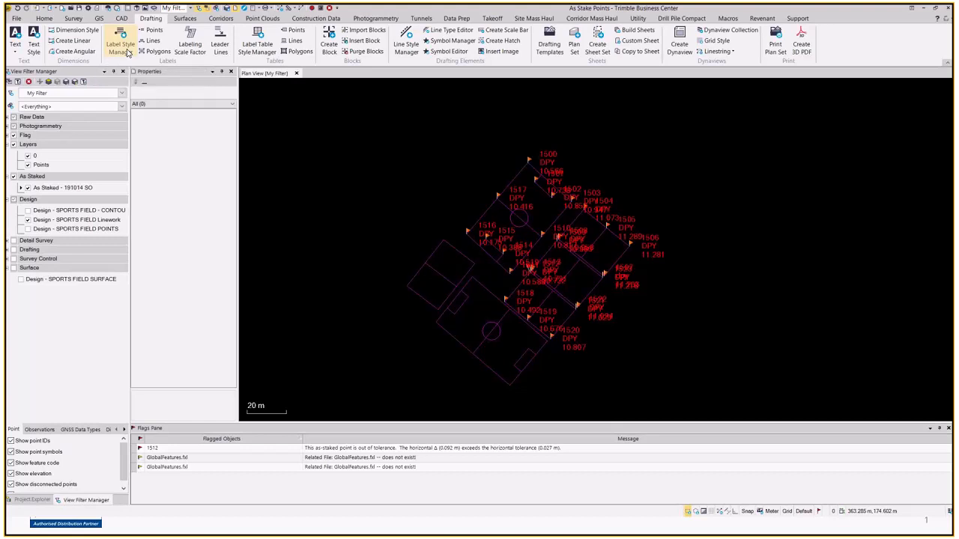
left_click(126, 47)
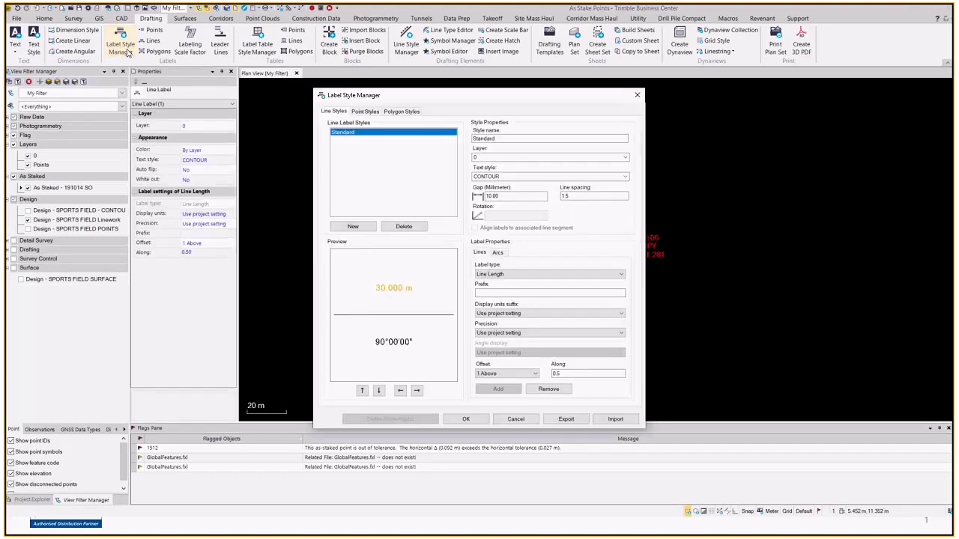
left_click(365, 113)
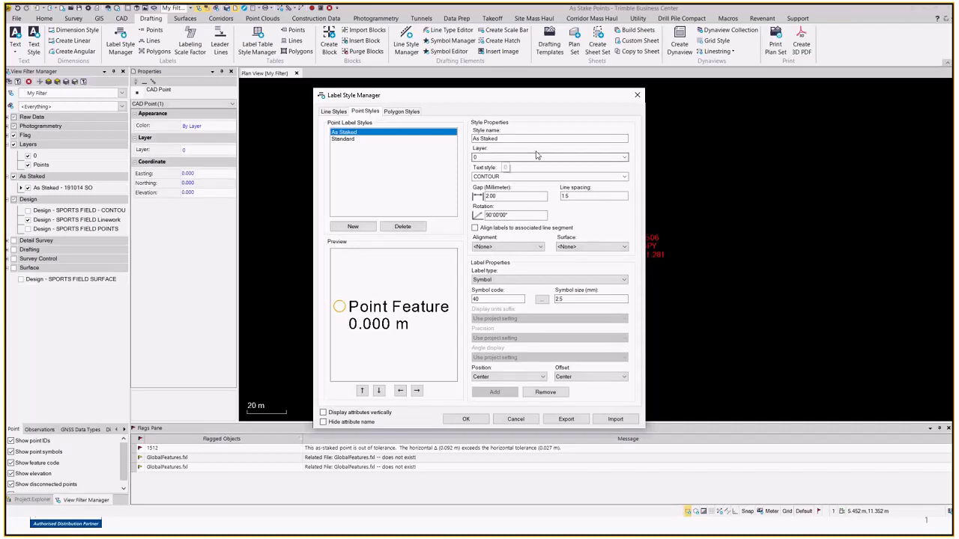
left_click(624, 158)
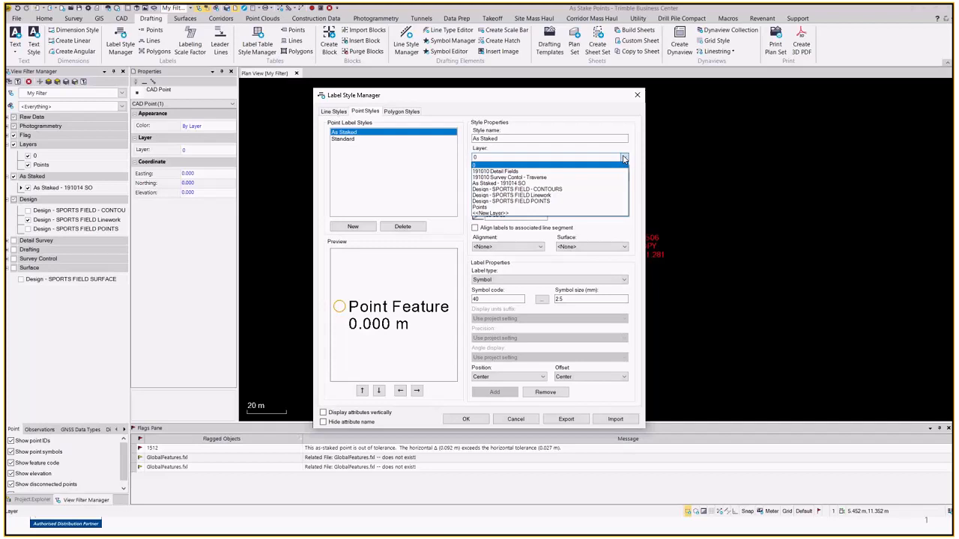
left_click(509, 183)
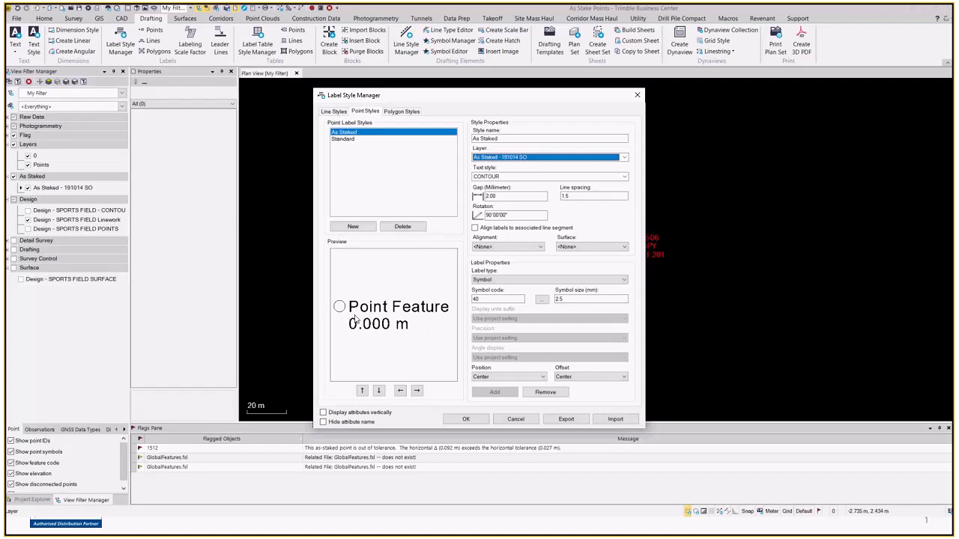
left_click(463, 419)
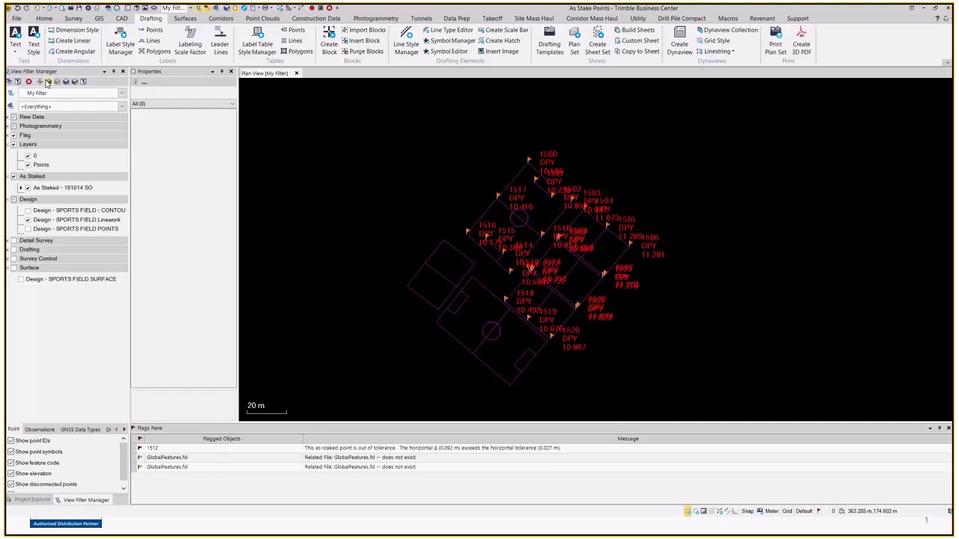
Isolate the As Staked - 191014 SO layer in the plan view and window-select the northern group of as-staked points
left_click(63, 188)
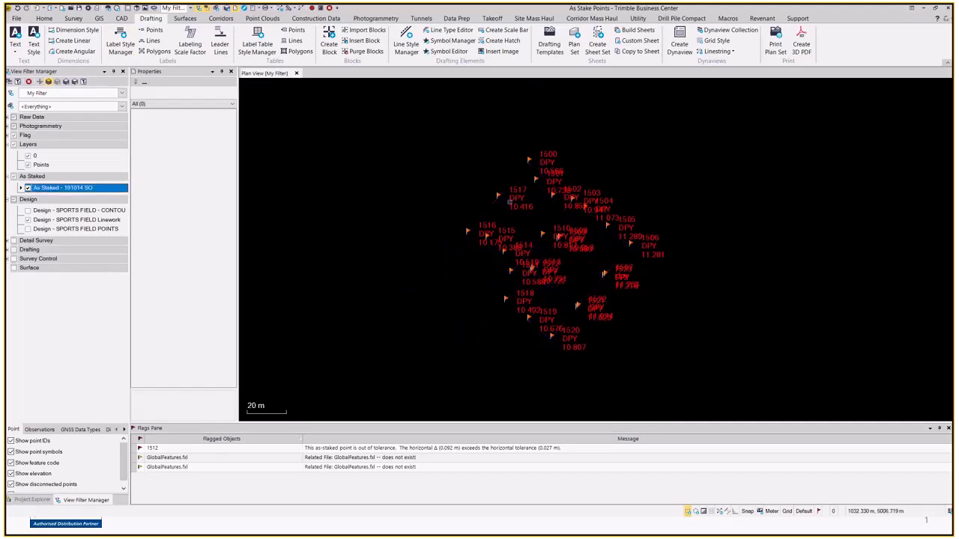
scroll(536, 169, "up", 2)
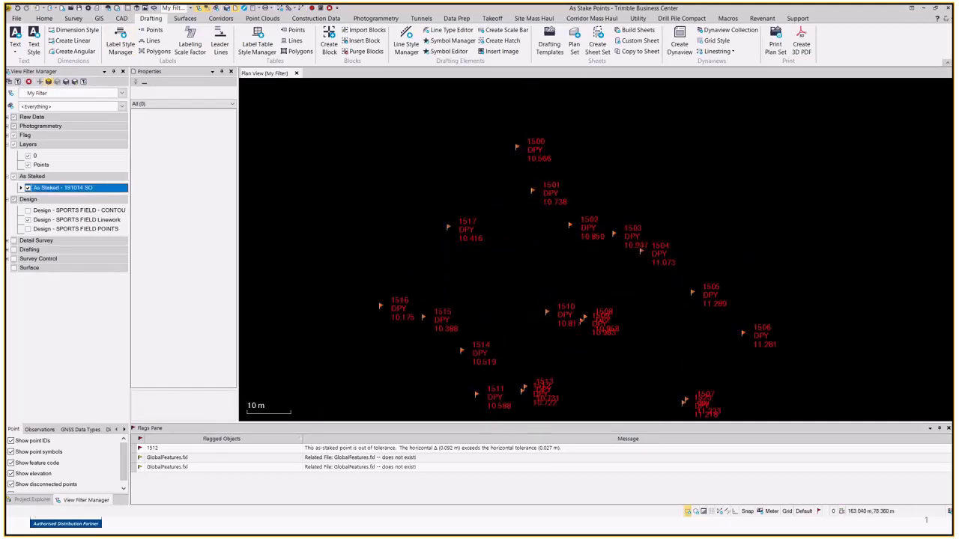
left_click_drag(316, 100, 681, 313)
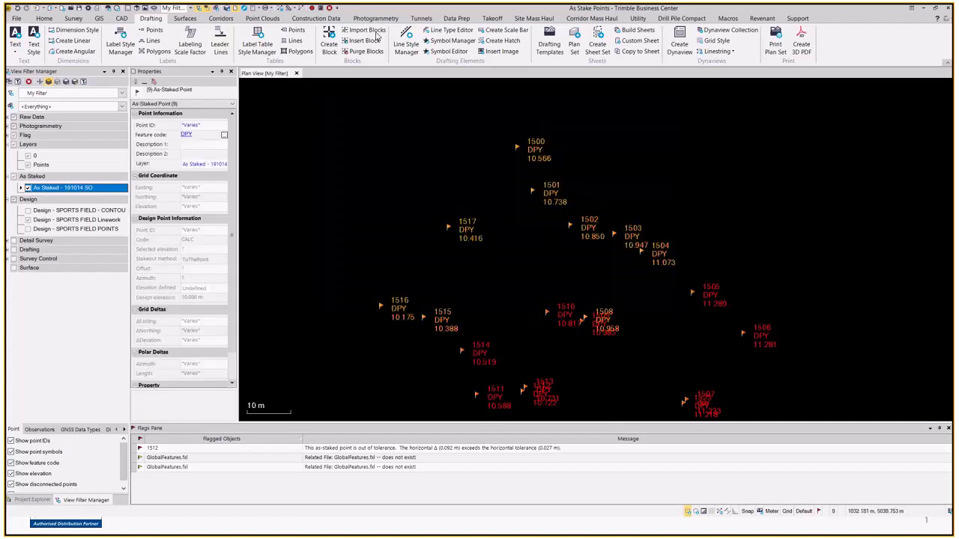
Label the selected points using the As Staked point label style on layer As Staked - 191014 SO
left_click(154, 30)
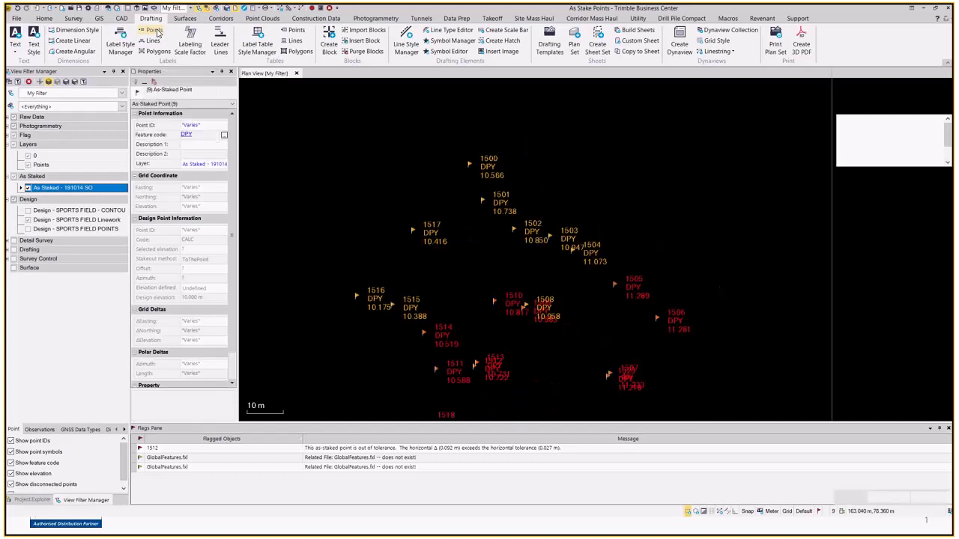
left_click(899, 103)
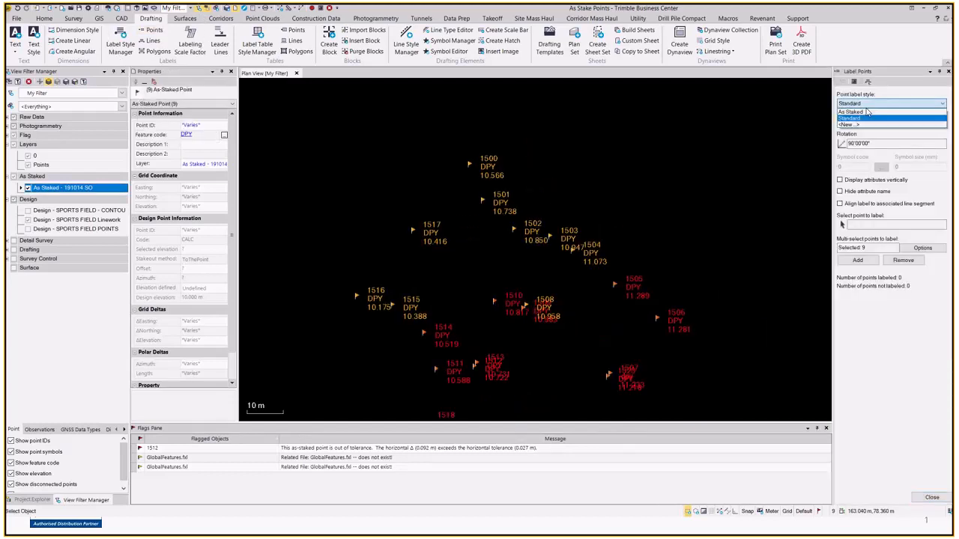
left_click(856, 124)
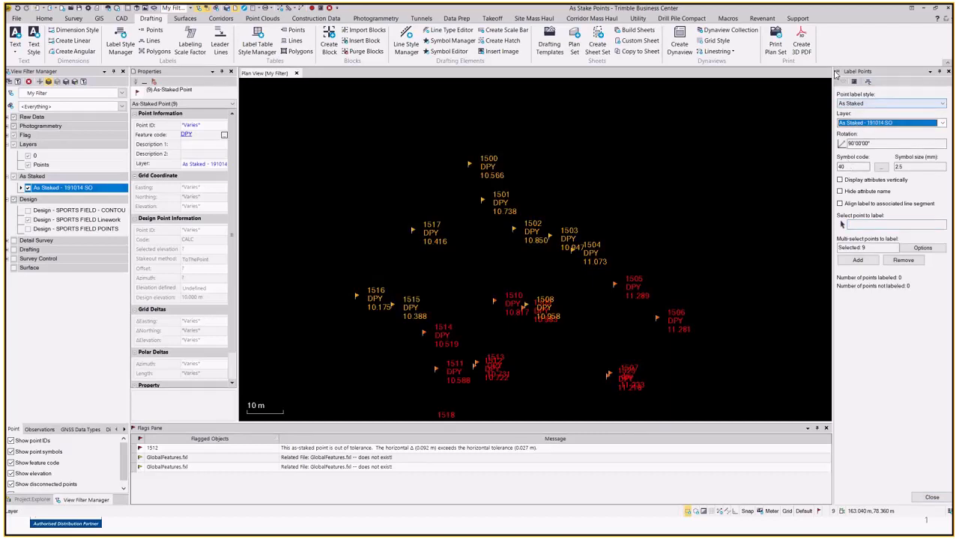
left_click(887, 104)
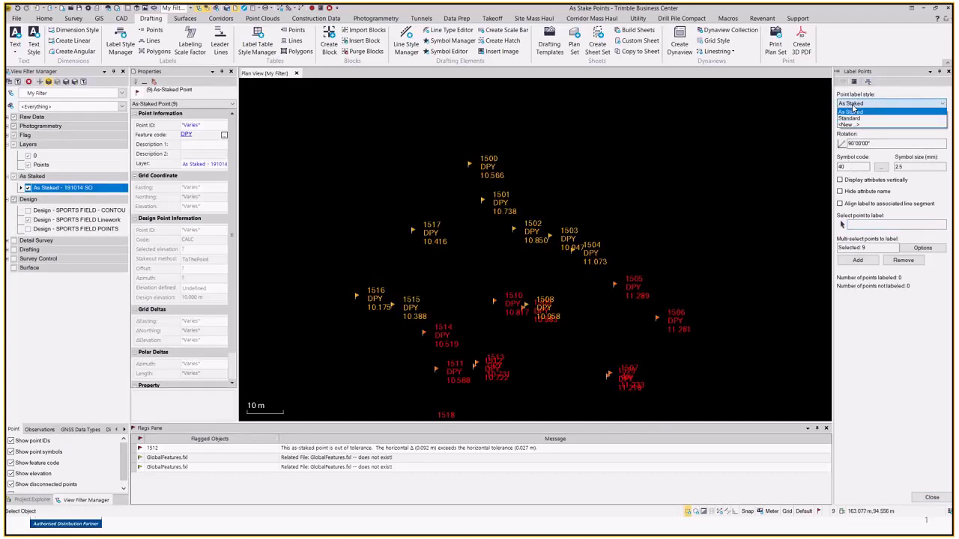
left_click(946, 99)
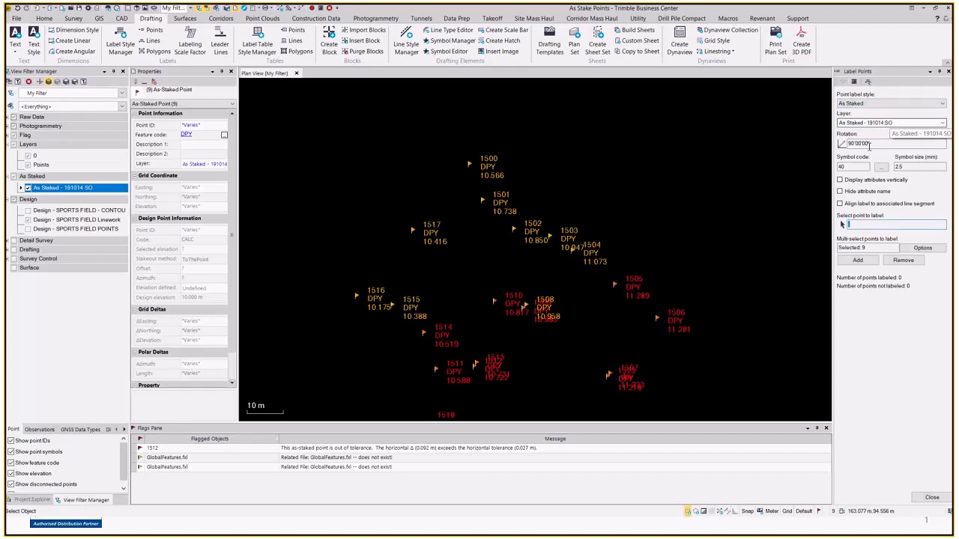
left_click(857, 260)
Examine the new symbol, feature code and elevation labels up close and compare them with the unlabelled as-staked points
scroll(505, 232, "up", 2)
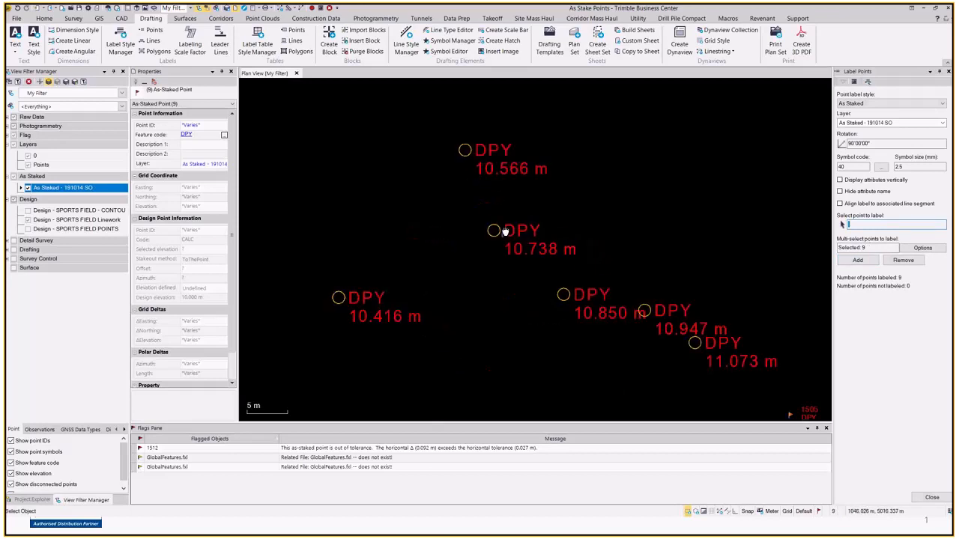
middle_click_drag(506, 232, 474, 122)
scroll(561, 293, "down", 2)
scroll(546, 355, "up", 3)
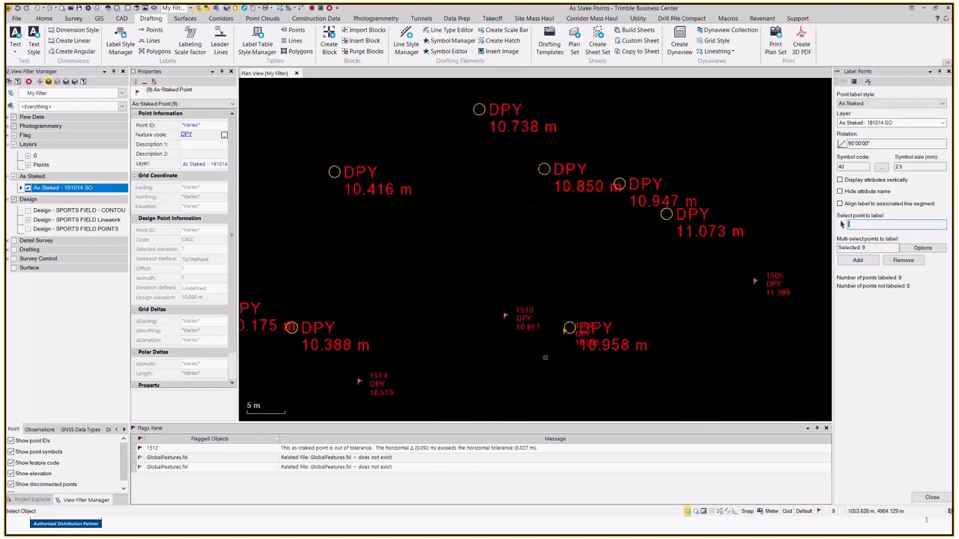
scroll(572, 347, "down", 2)
middle_click_drag(547, 244, 685, 398)
scroll(627, 254, "down", 2)
middle_click_drag(628, 257, 594, 233)
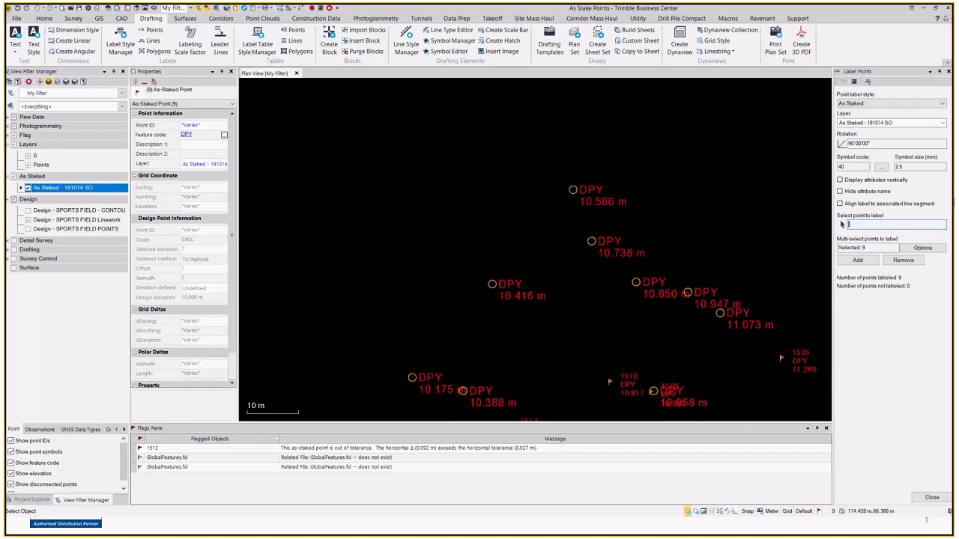
scroll(546, 298, "down", 2)
middle_click_drag(545, 298, 556, 253)
scroll(554, 223, "up", 2)
scroll(553, 222, "down", 2)
scroll(539, 216, "up", 2)
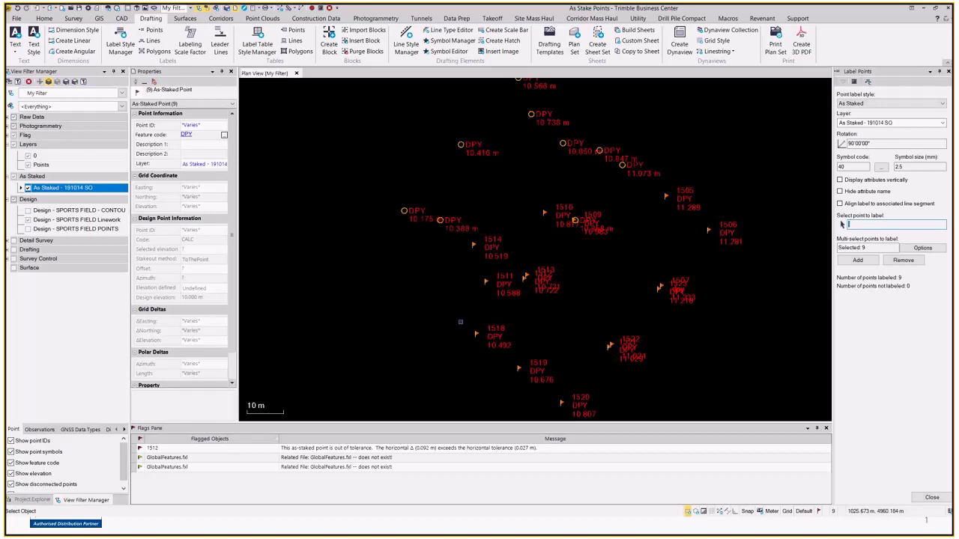
scroll(460, 322, "up", 3)
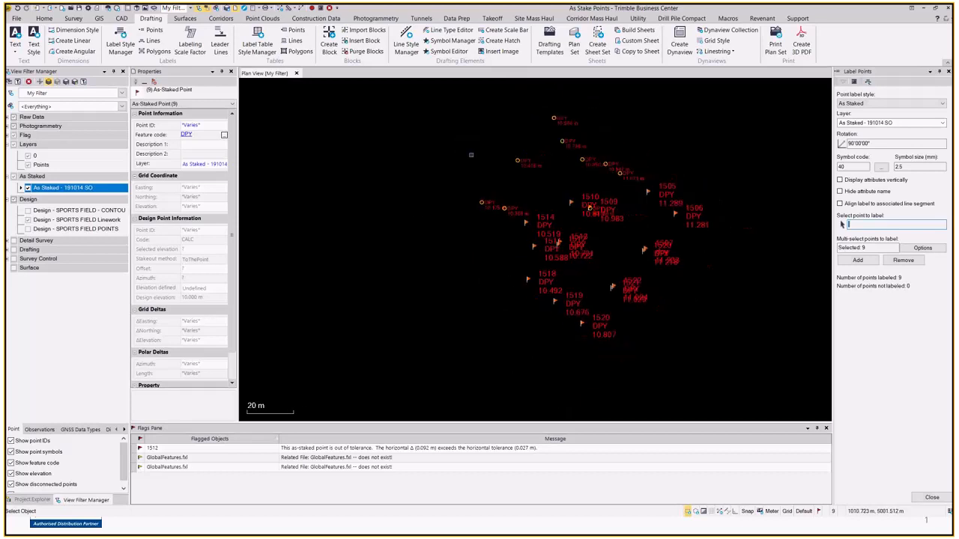
middle_click_drag(540, 135, 534, 171)
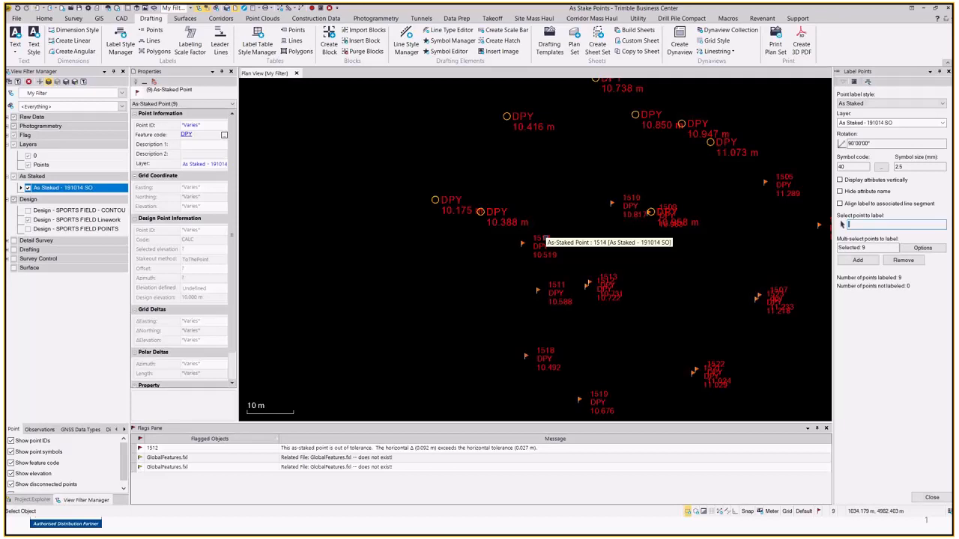
scroll(539, 238, "down", 2)
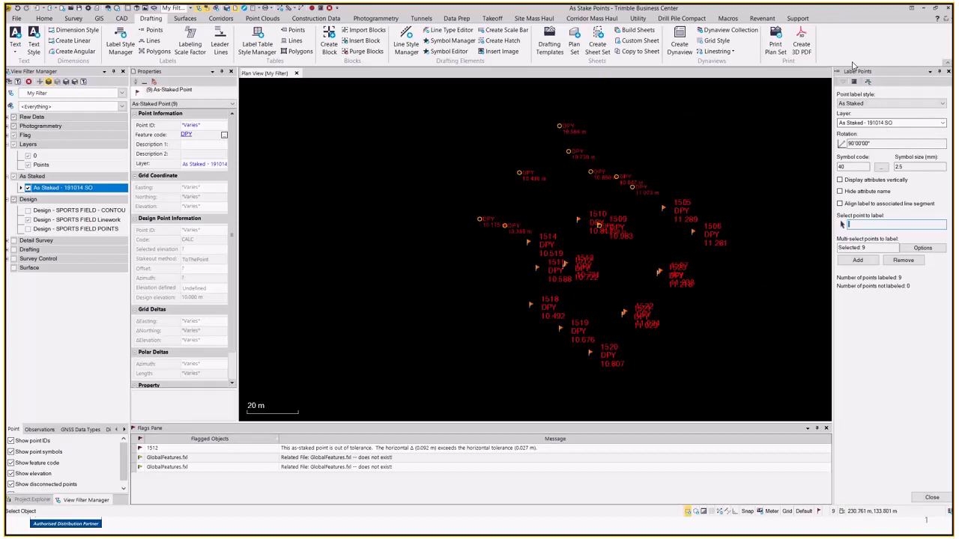
Label points 1514, 1510, 1511, 1512 and 1513 individually by picking them in the plan view
scroll(522, 222, "up", 2)
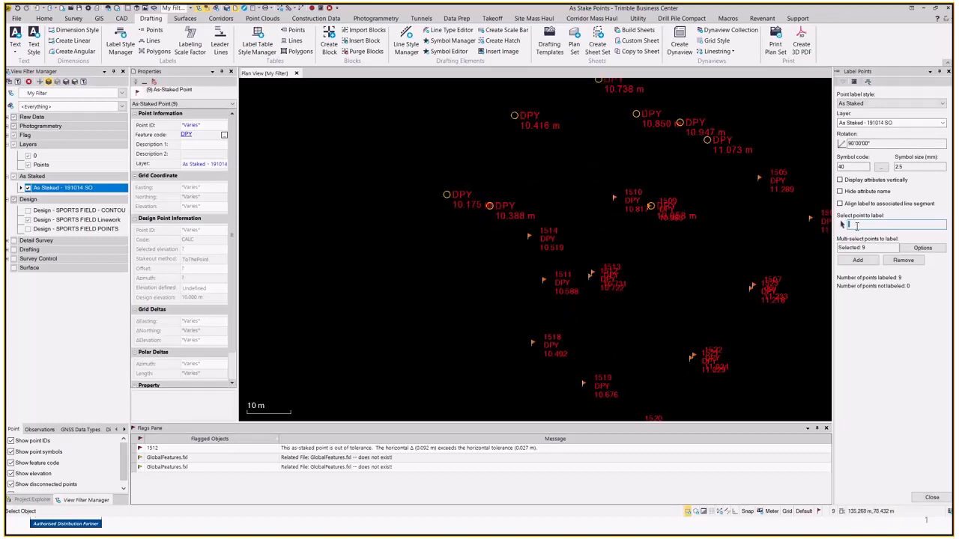
left_click(539, 235)
left_click(613, 192)
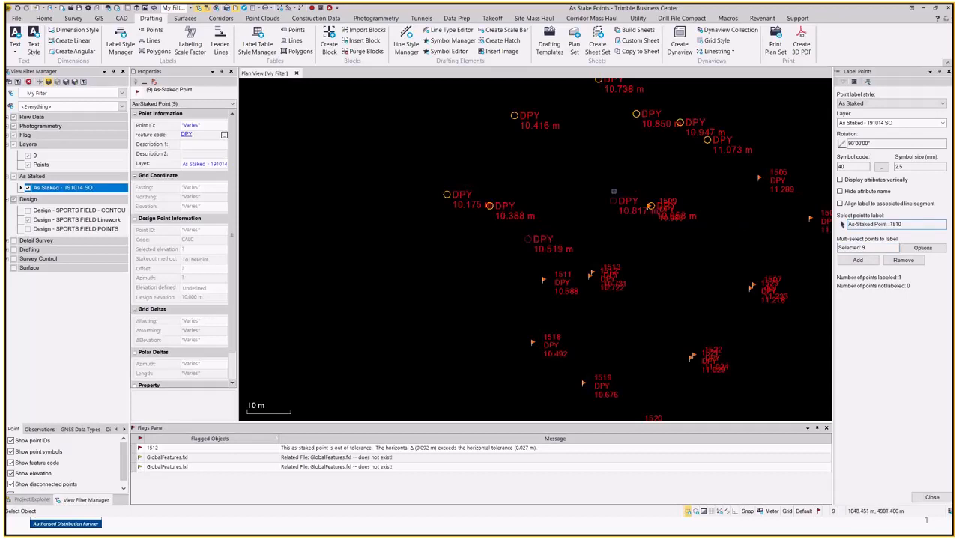
left_click(543, 280)
left_click(588, 276)
left_click(589, 275)
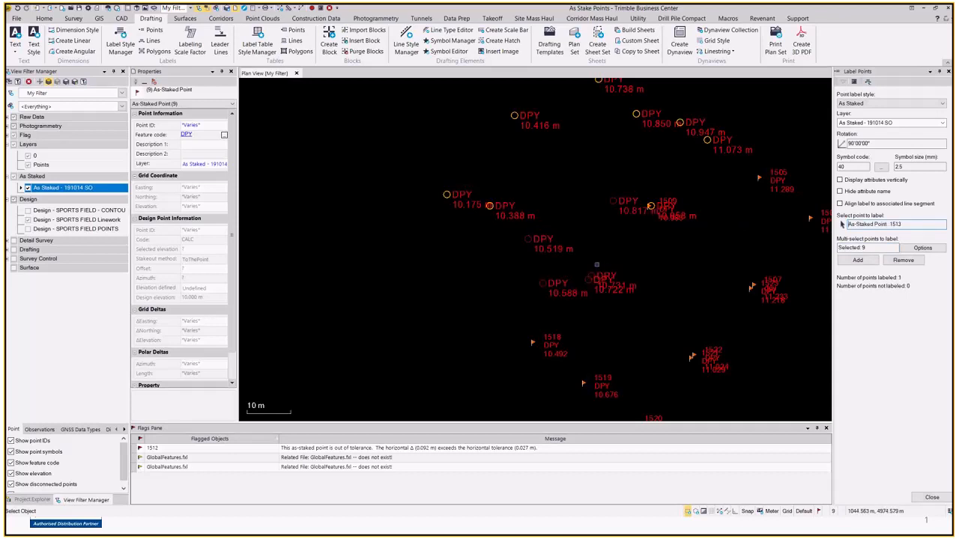
Window-select all as-staked points for multi-point labelling, add the As Staked labels to them, and clear the selection
left_click(881, 247)
scroll(729, 260, "down", 3)
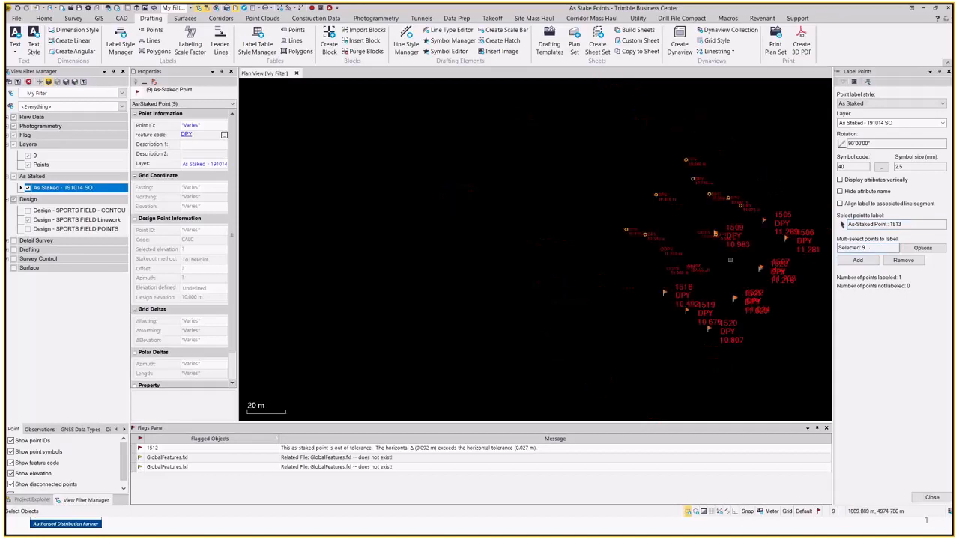
left_click_drag(430, 113, 667, 305)
left_click(855, 261)
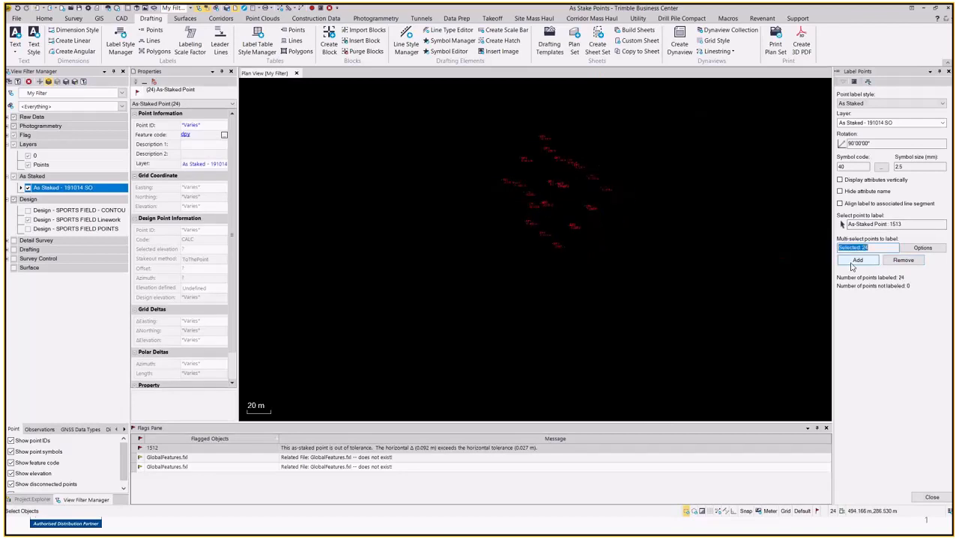
scroll(556, 223, "up", 4)
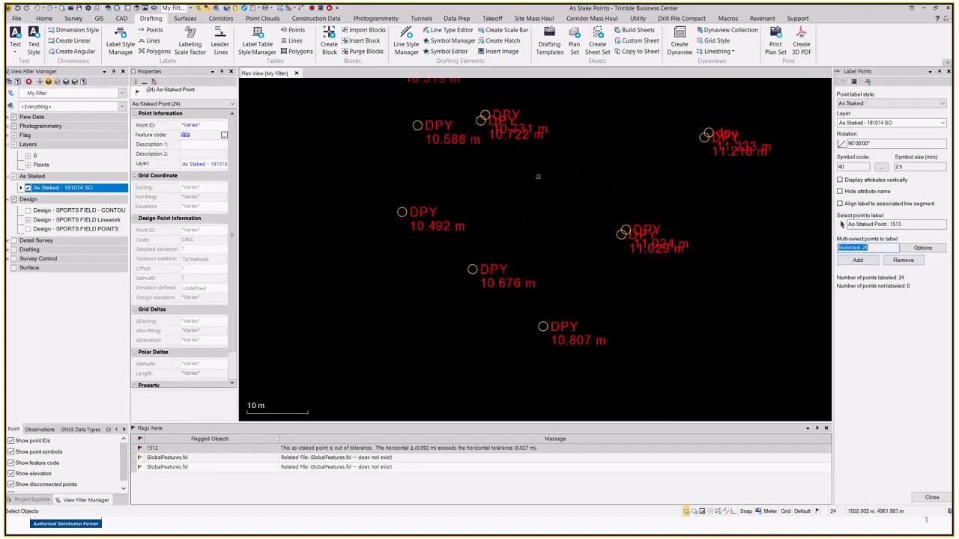
left_click(537, 177)
Turn off the layer isolation to show the design linework again and review the labelled points against it
middle_click_drag(612, 175, 584, 258)
middle_click_drag(469, 357, 537, 379)
scroll(403, 137, "down", 3)
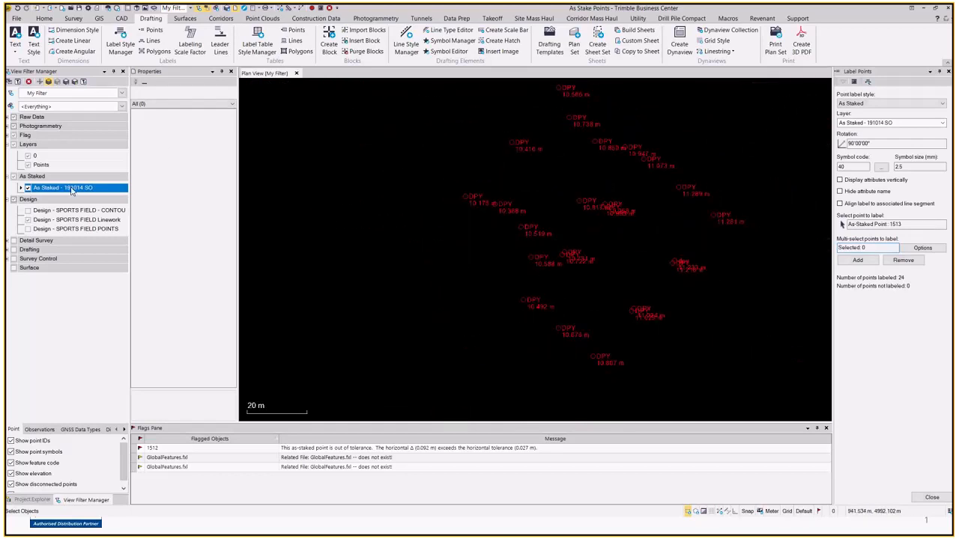
left_click(49, 82)
scroll(543, 210, "up", 3)
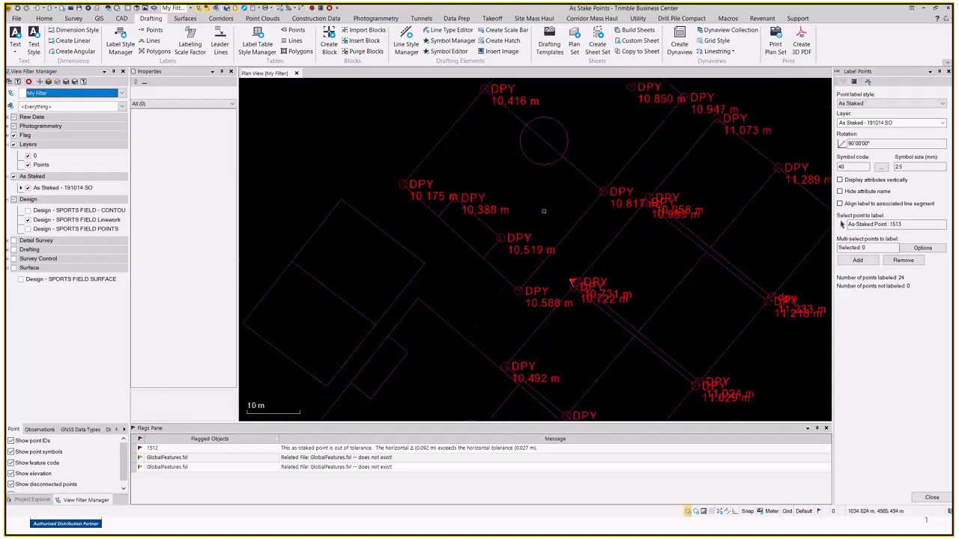
scroll(471, 299, "down", 1)
scroll(421, 213, "down", 2)
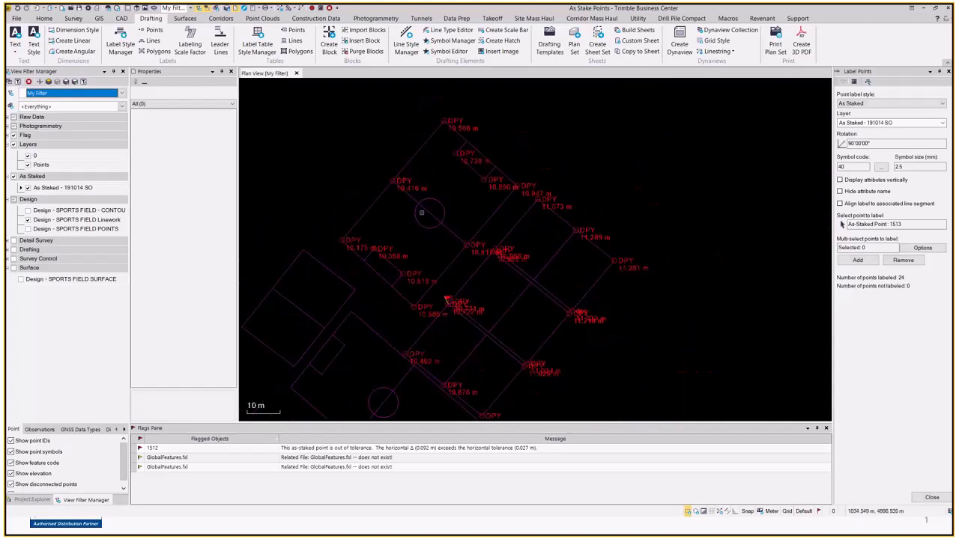
scroll(421, 212, "down", 1)
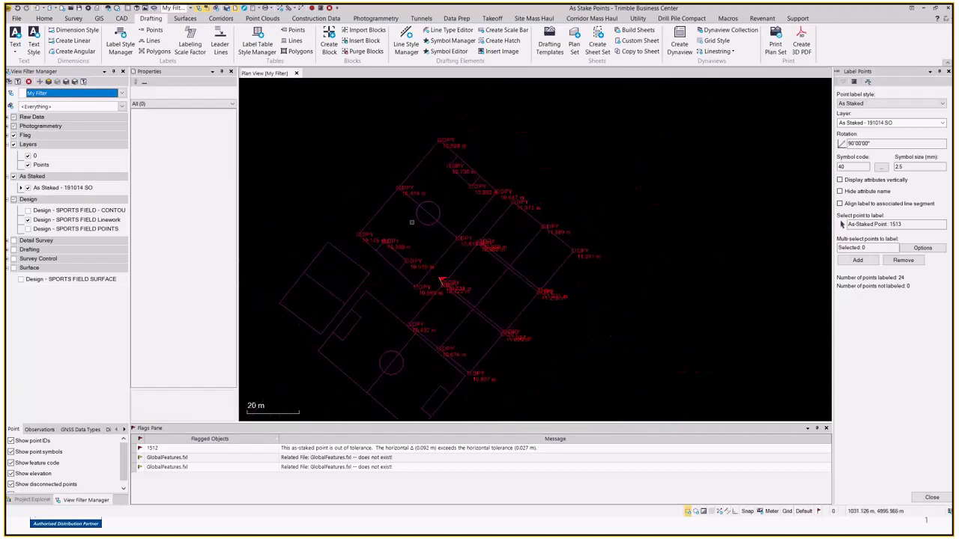
Close the point labelling command and set the plan view's plot scale to 200 in the project settings
left_click(947, 71)
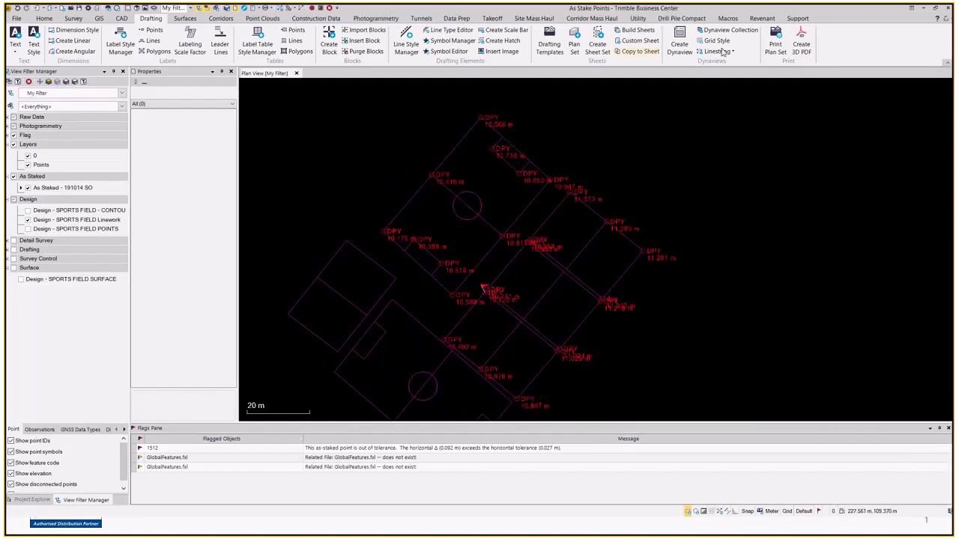
left_click(88, 10)
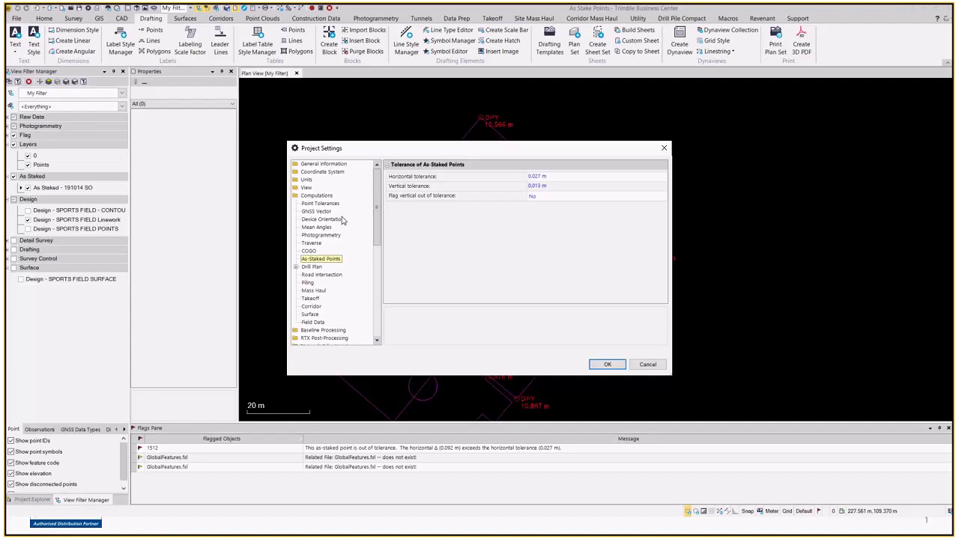
left_click(308, 188)
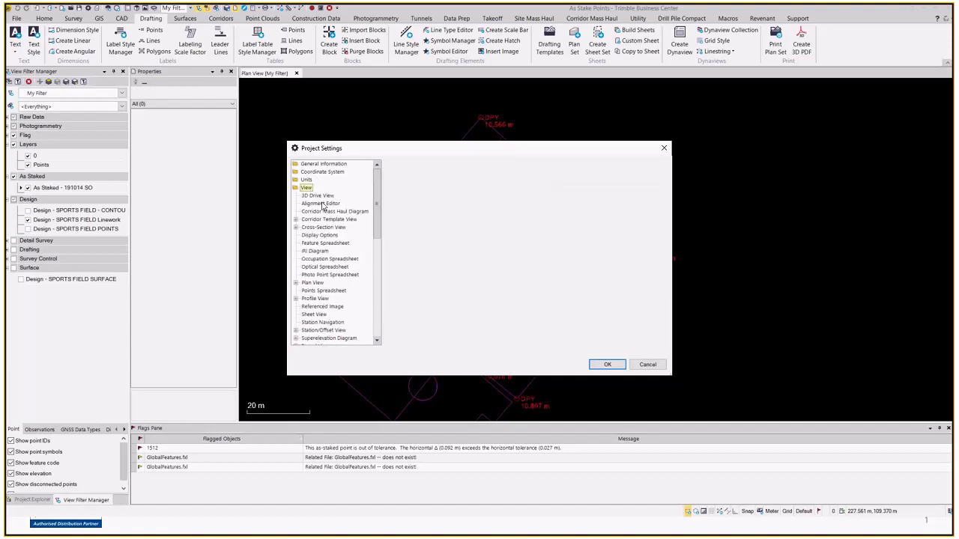
left_click(315, 276)
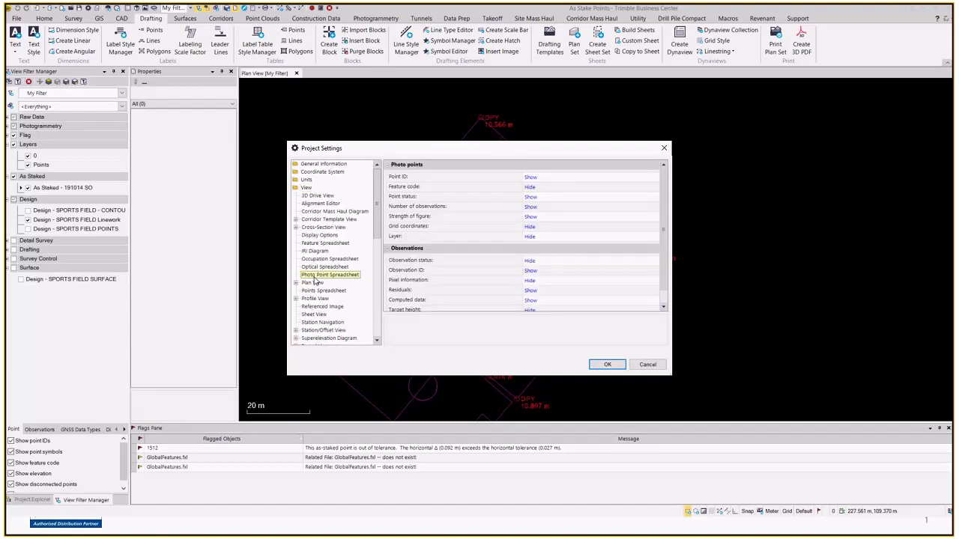
left_click(313, 283)
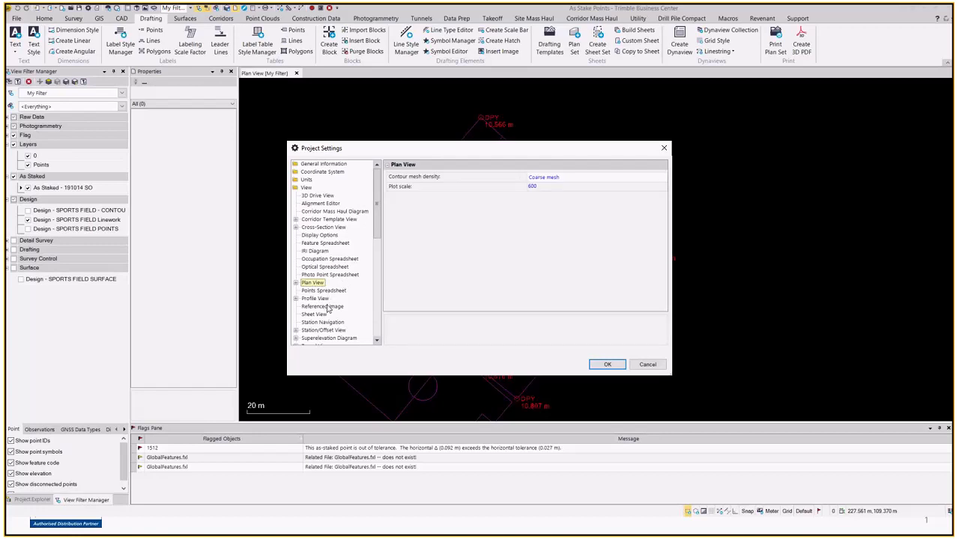
left_click(323, 227)
left_click(513, 178)
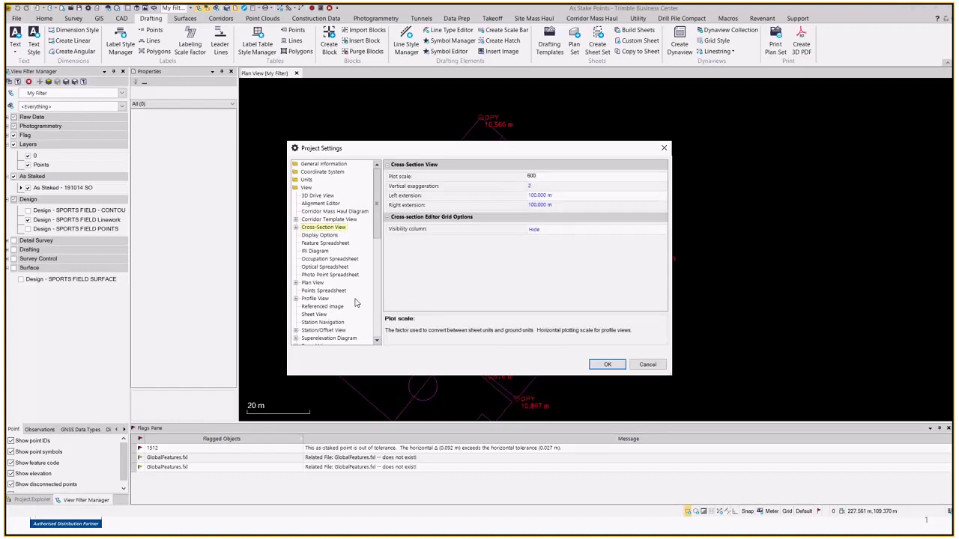
left_click(319, 282)
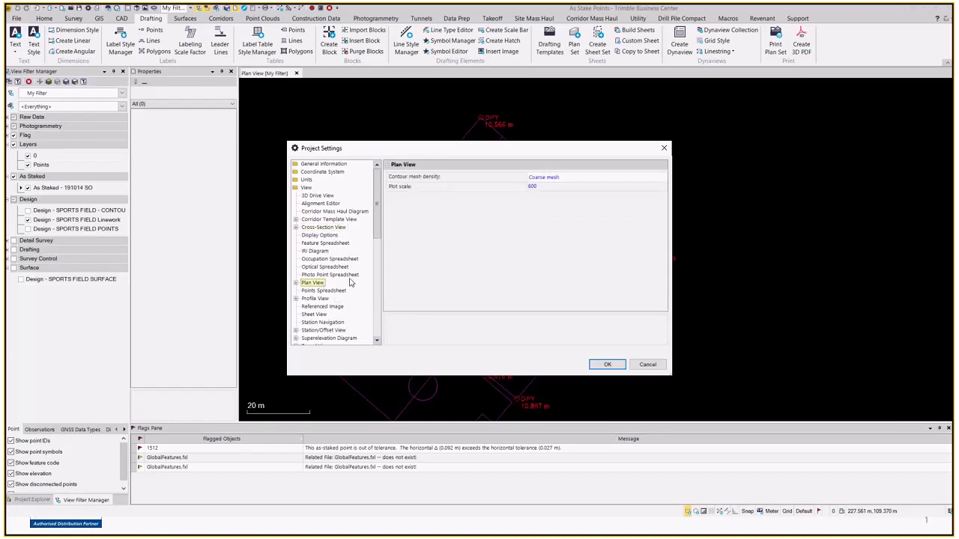
left_click(485, 187)
type("200")
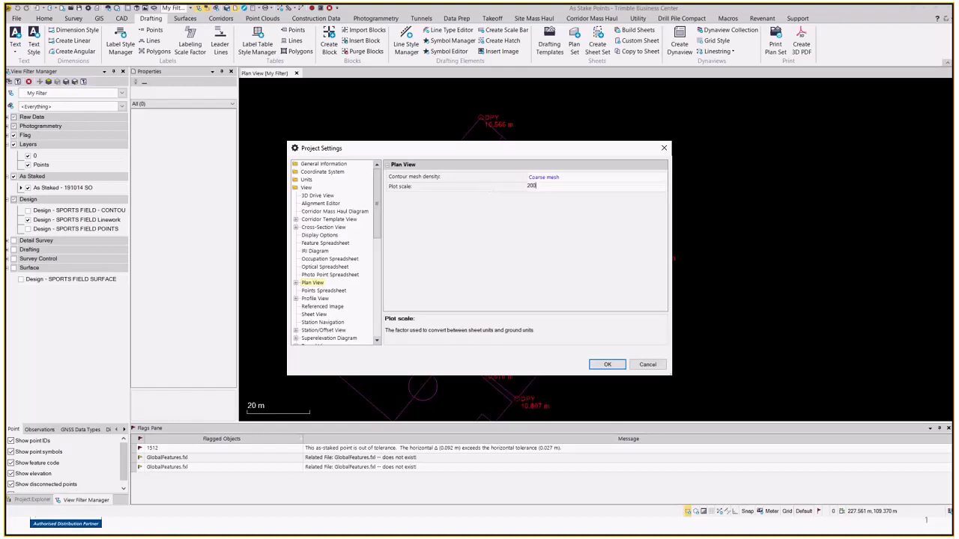
left_click(608, 365)
Examine the size and overlap of the as-staked labels up close, especially near the flagged point, and across the whole sports field
scroll(470, 340, "up", 5)
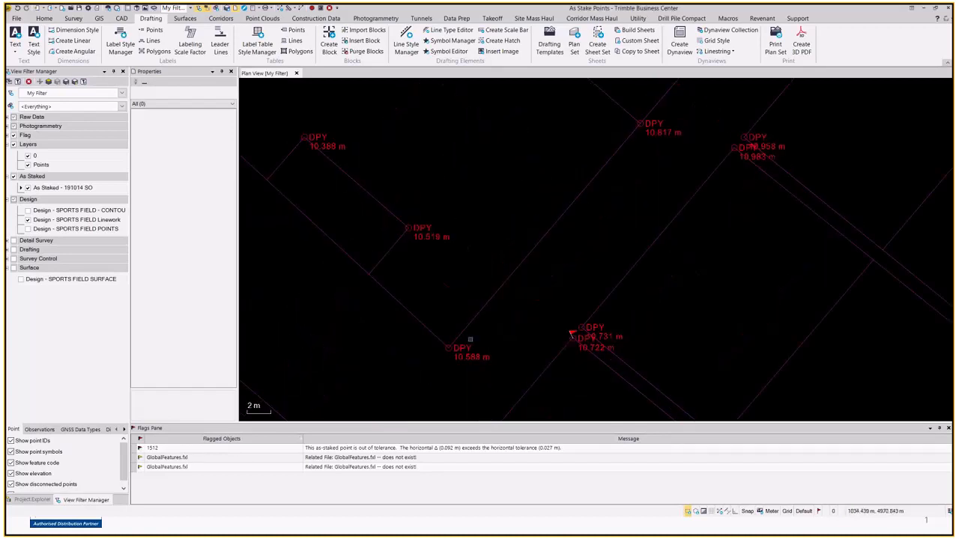
middle_click_drag(428, 282, 505, 325)
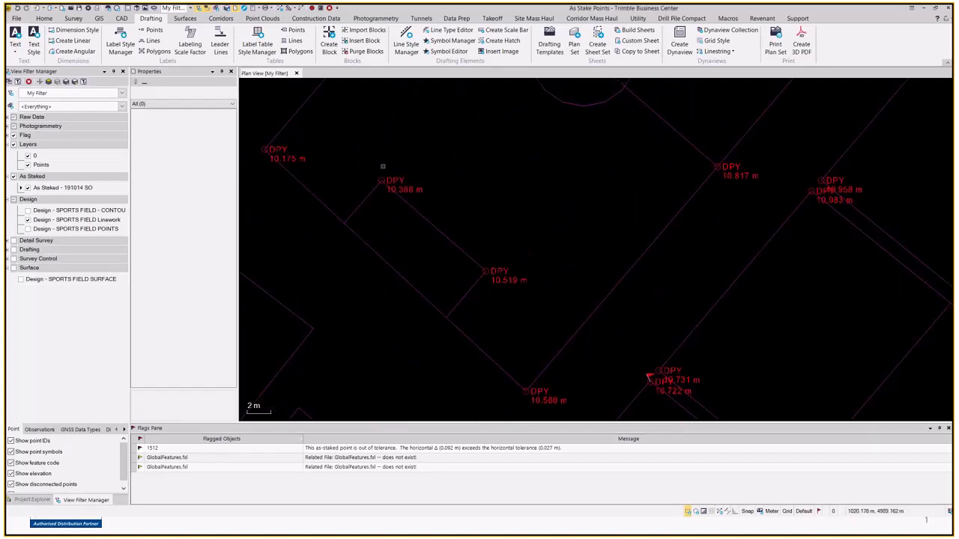
scroll(382, 167, "up", 5)
scroll(570, 247, "down", 8)
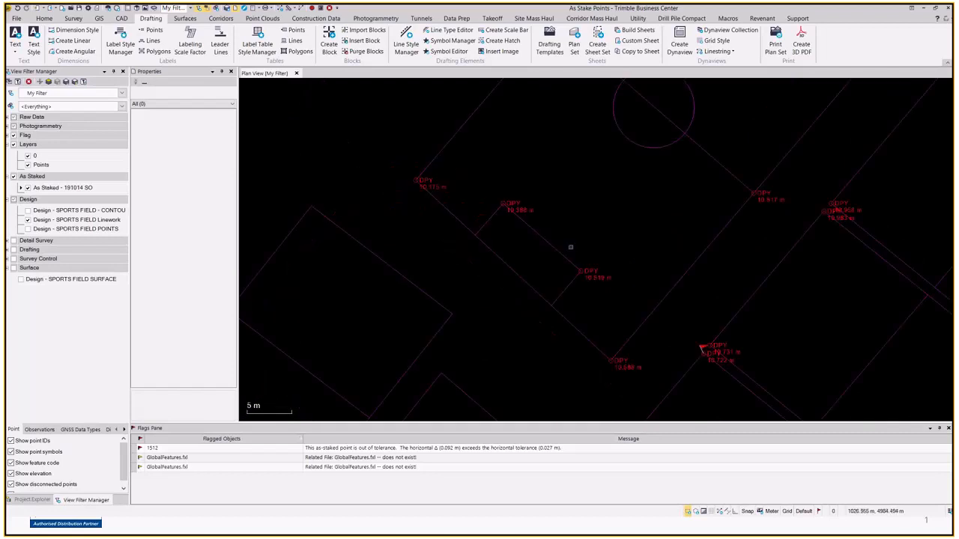
middle_click_drag(659, 332, 529, 244)
scroll(627, 270, "up", 3)
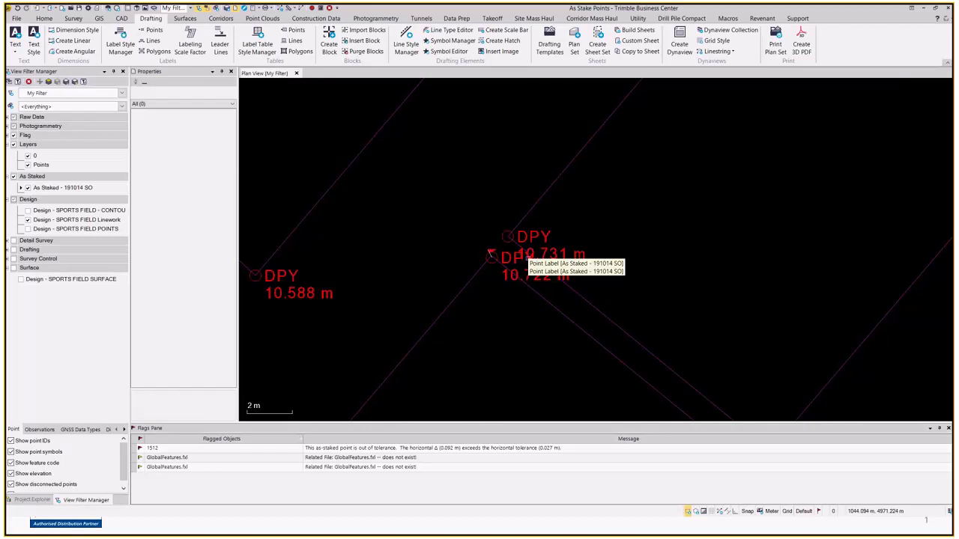
scroll(491, 252, "down", 5)
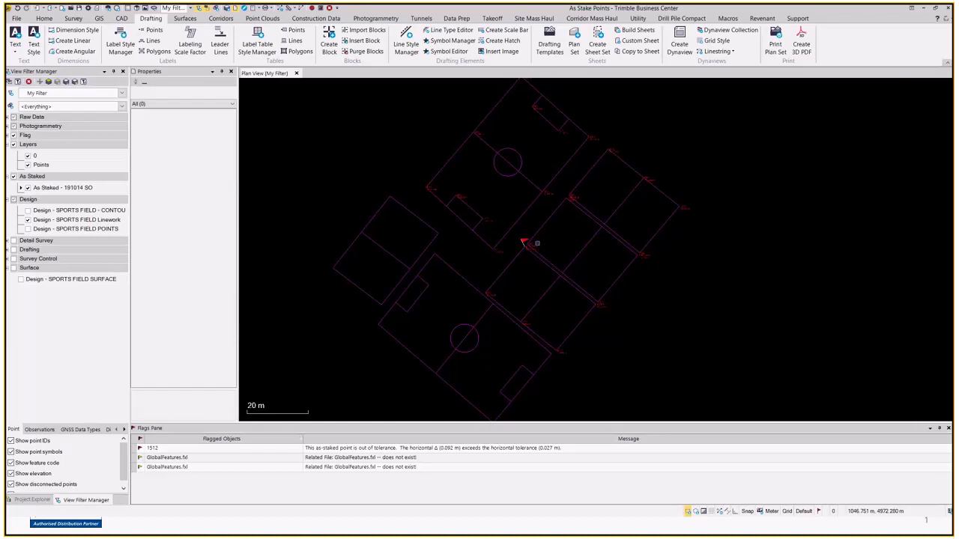
middle_click_drag(524, 243, 551, 279)
scroll(551, 279, "down", 2)
scroll(551, 279, "up", 2)
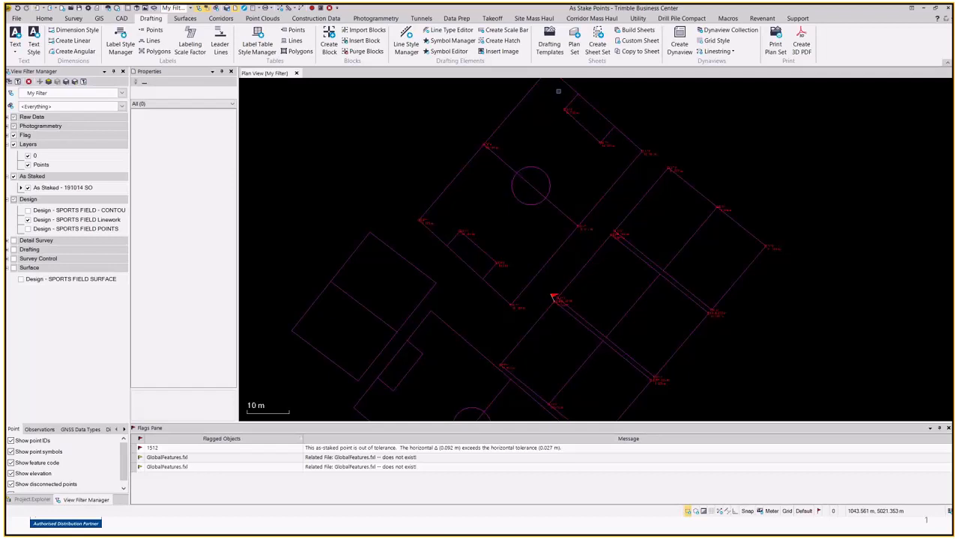
scroll(505, 184, "down", 3)
scroll(505, 183, "up", 1)
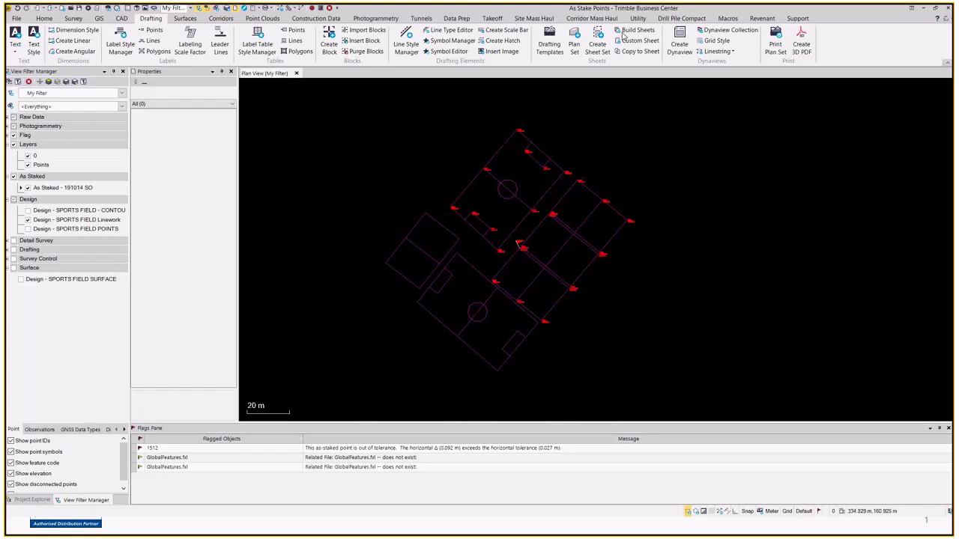
Import the A1 Planset (Landscape) (ENG).vcl drafting template into the project and list the sheets of its A1 Planset (Landscape) plan set
left_click(549, 44)
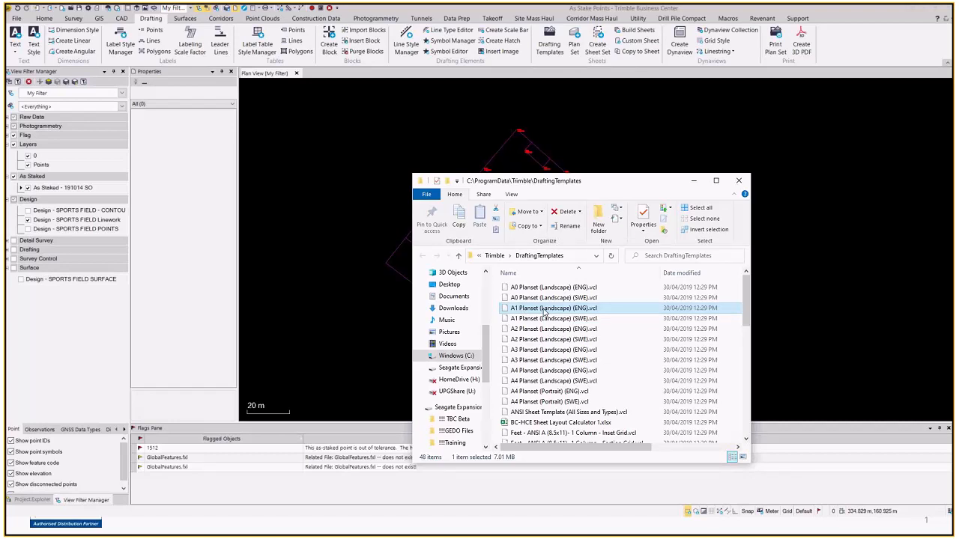
left_click_drag(544, 313, 361, 215)
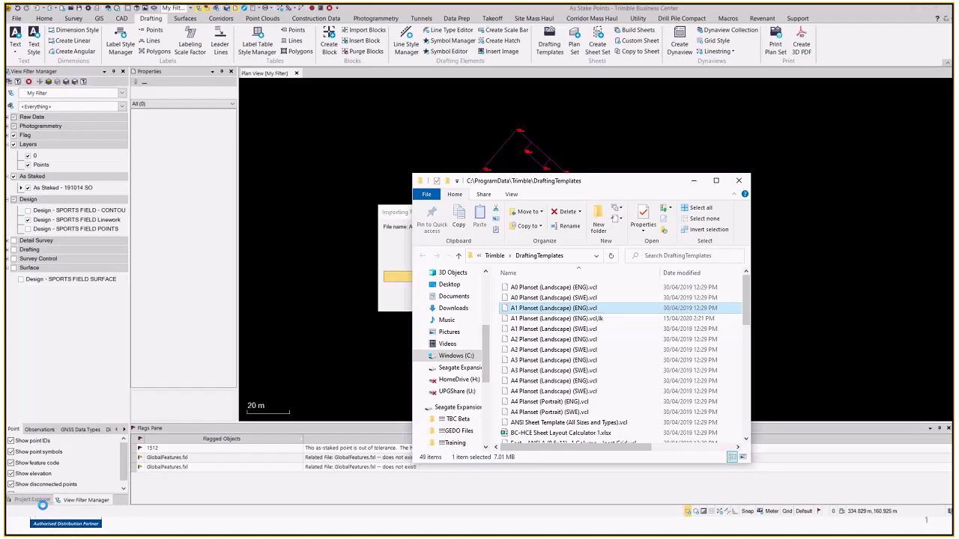
left_click(37, 500)
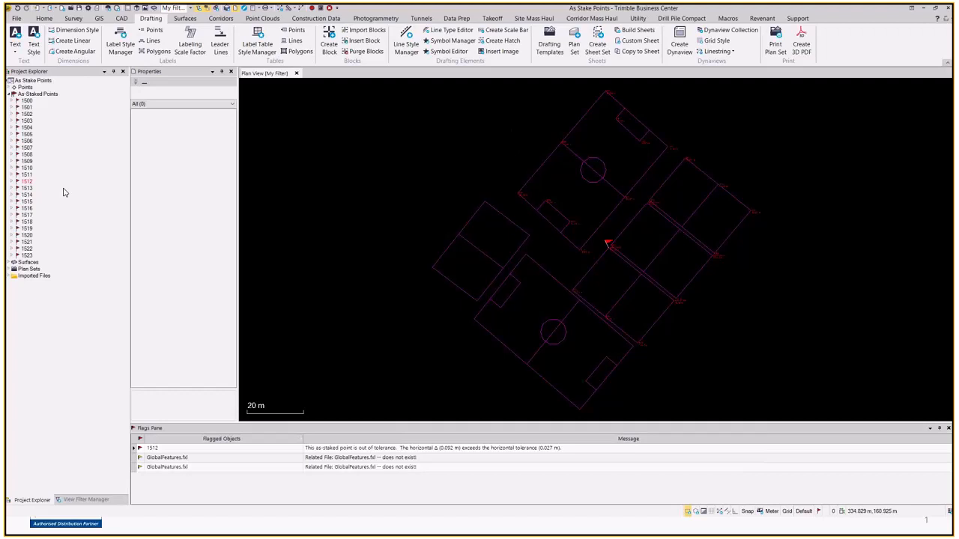
left_click(9, 93)
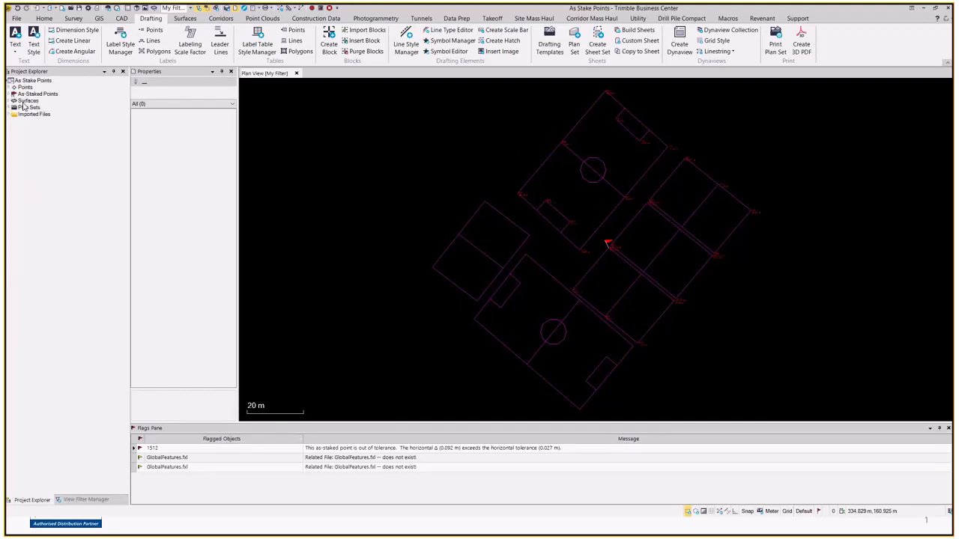
left_click(24, 107)
left_click(9, 107)
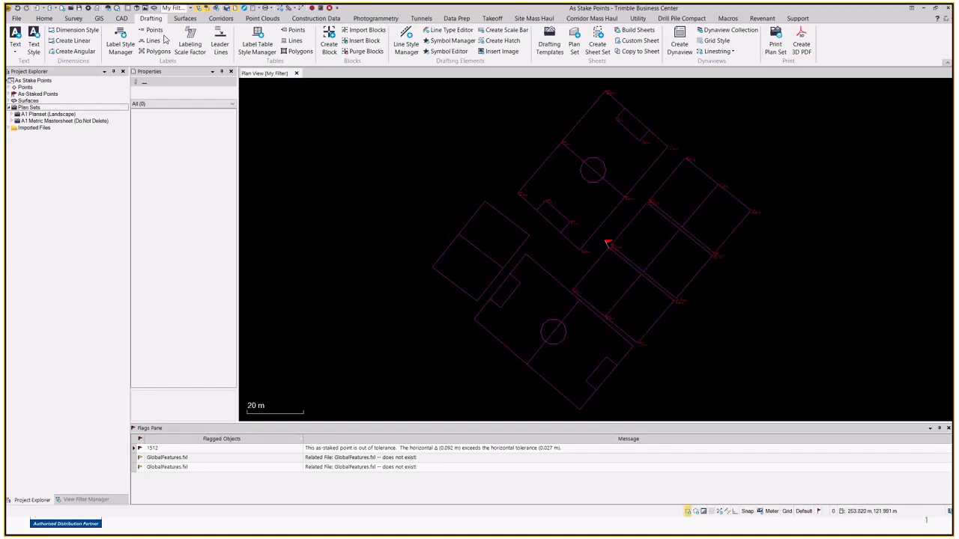
left_click(12, 115)
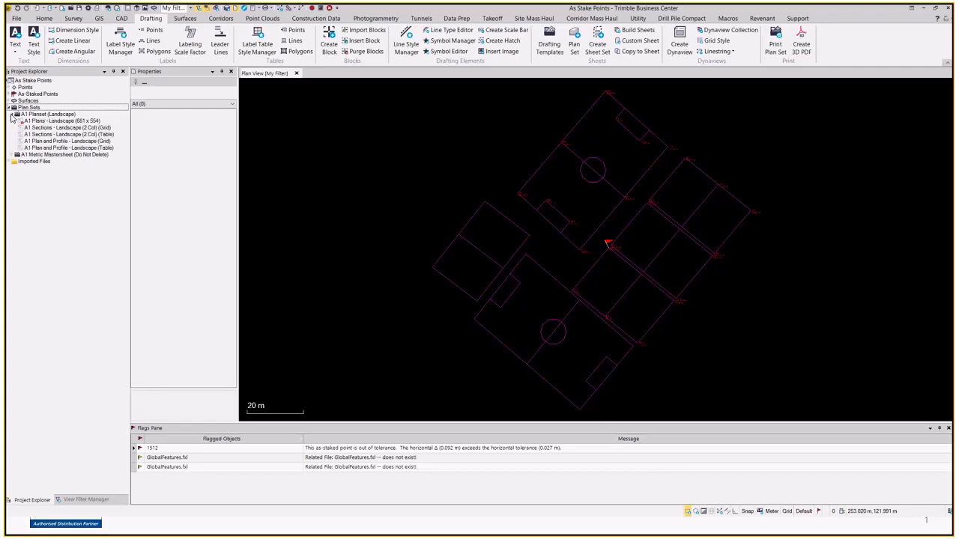
Open the A1 Plan and Profile - Landscape (Table) sheet in a sheet view at its title block
left_click(57, 148)
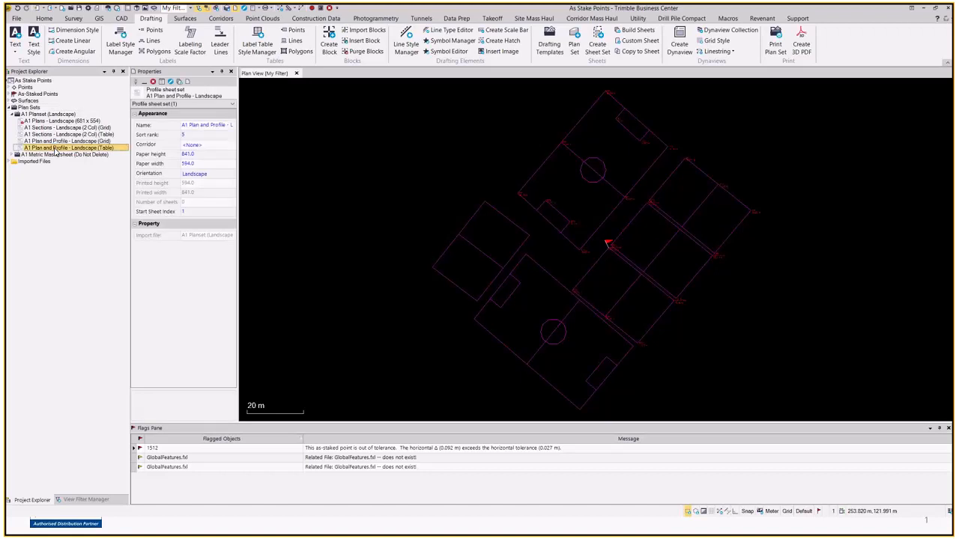
right_click(56, 150)
left_click(66, 168)
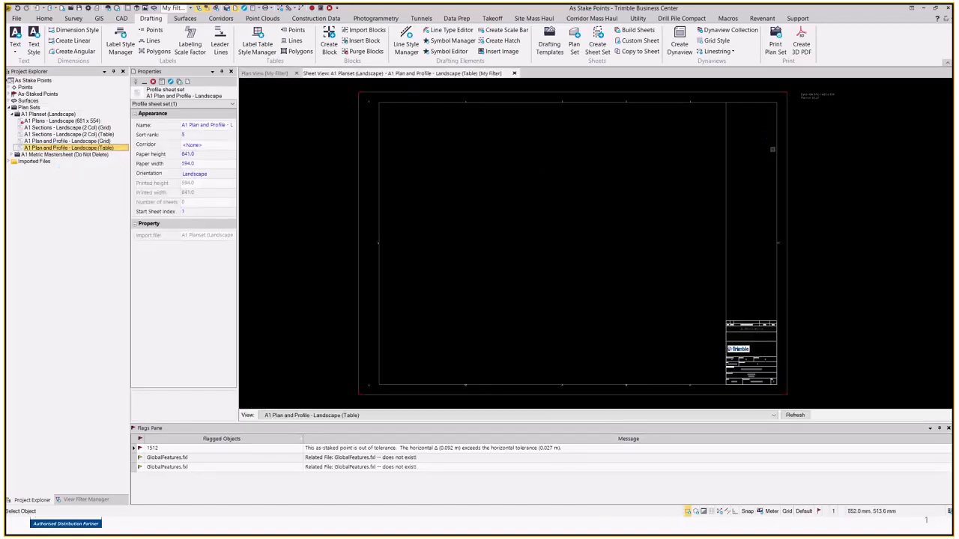
scroll(742, 364, "up", 4)
middle_click_drag(746, 352, 640, 244)
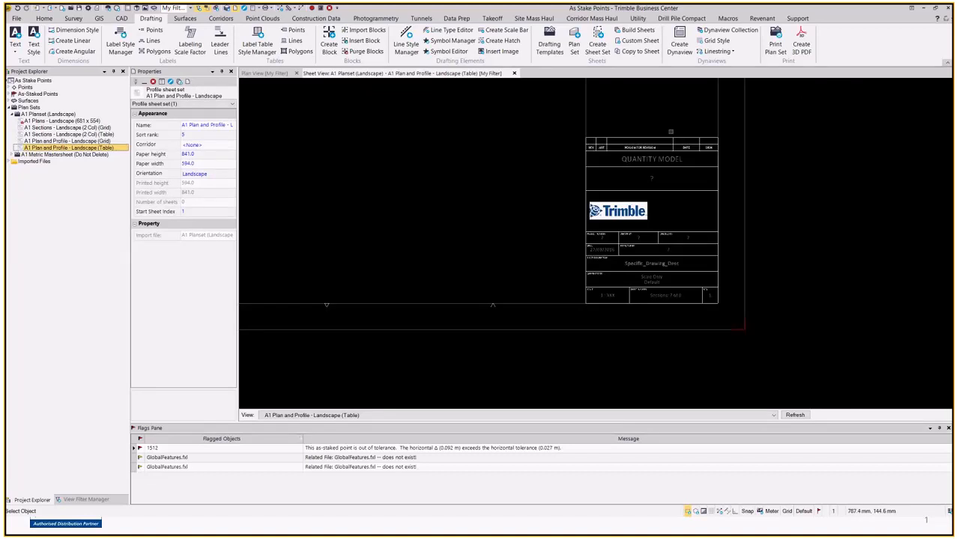
Examine the title block's text fields, including the properties of the QUANTITY MODEL title, then clear the selection
scroll(635, 164, "up", 4)
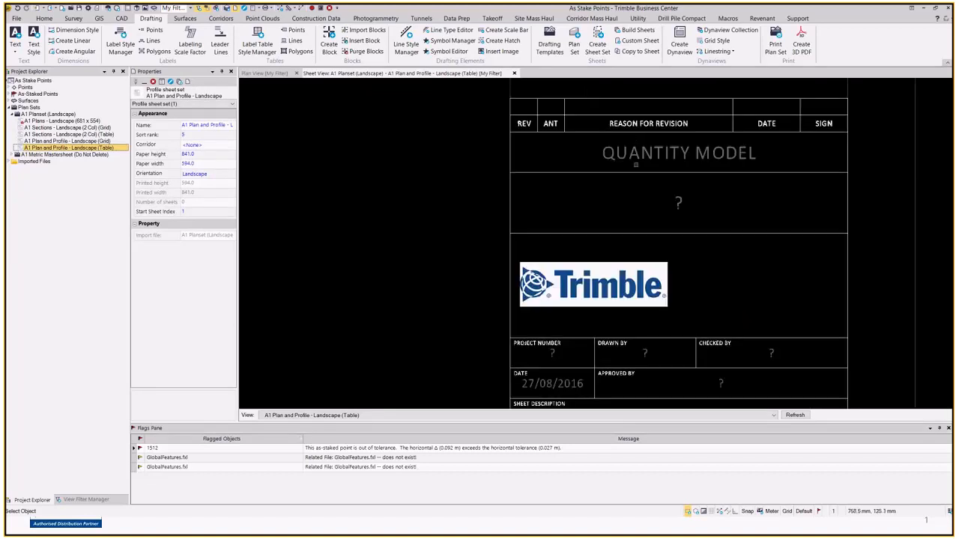
left_click(635, 164)
scroll(648, 232, "down", 1)
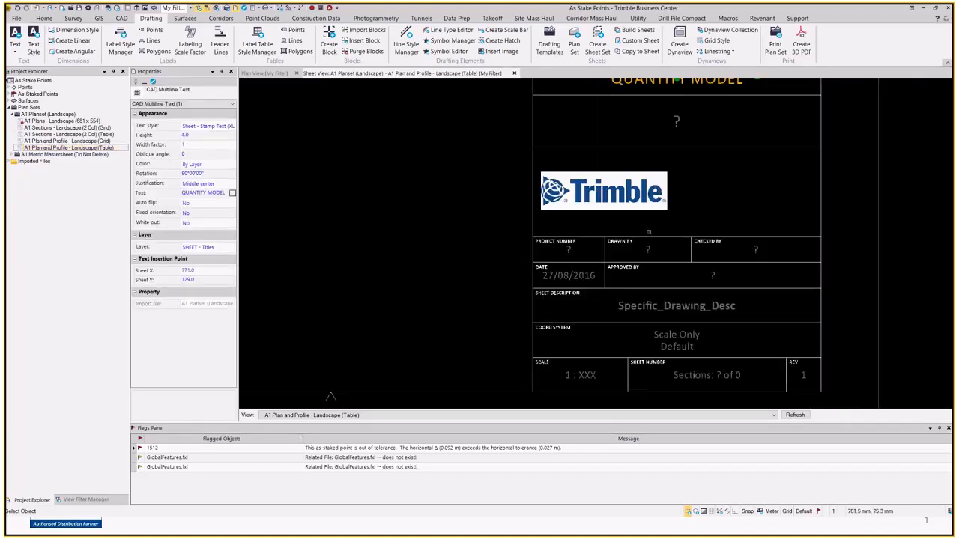
scroll(648, 232, "down", 1)
scroll(641, 332, "up", 2)
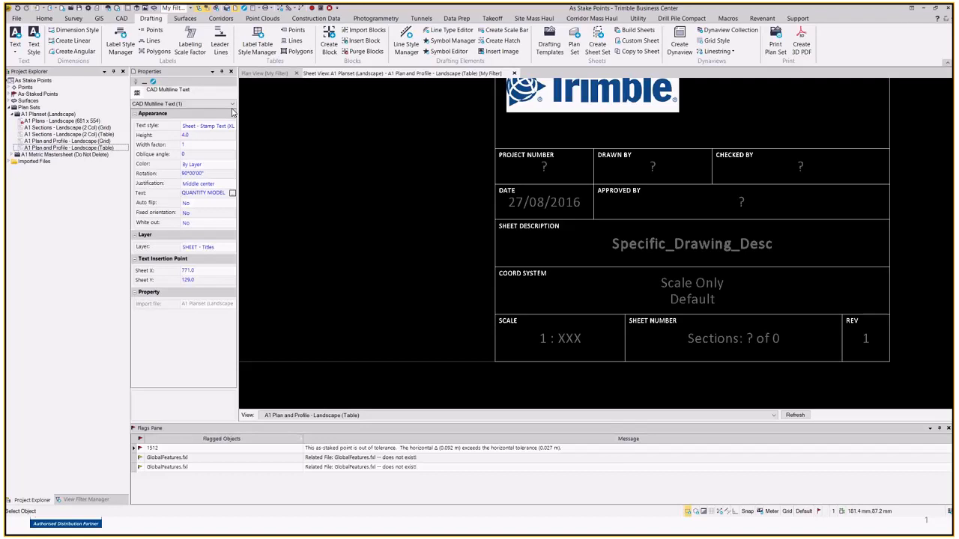
scroll(707, 222, "down", 3)
scroll(707, 222, "down", 3)
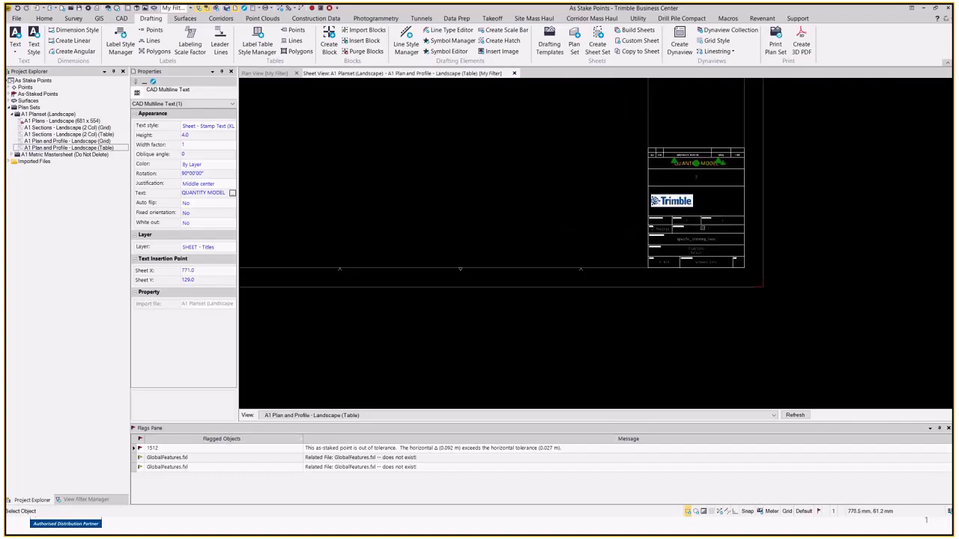
scroll(704, 180, "up", 4)
left_click(542, 204)
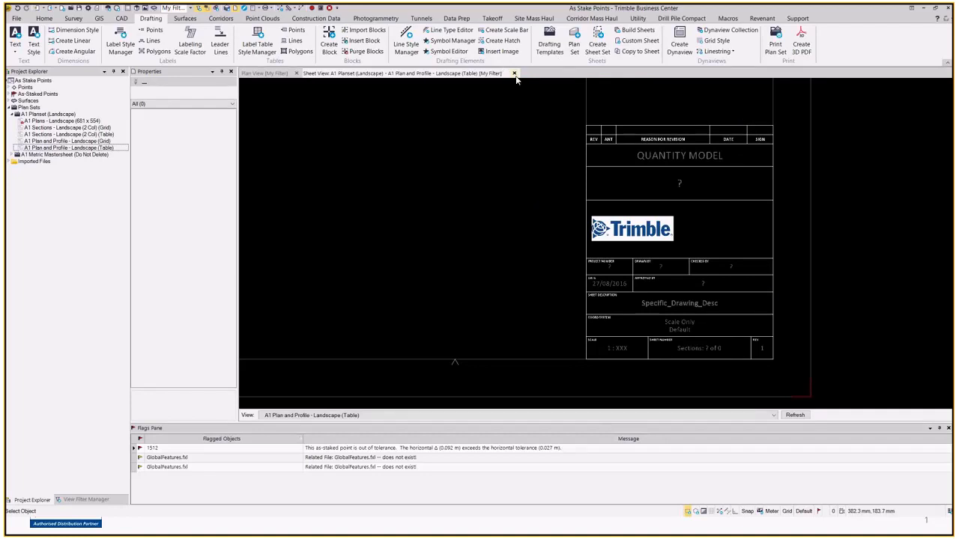
Read the Dynaview size and placement note outside the sheet border
left_click(122, 19)
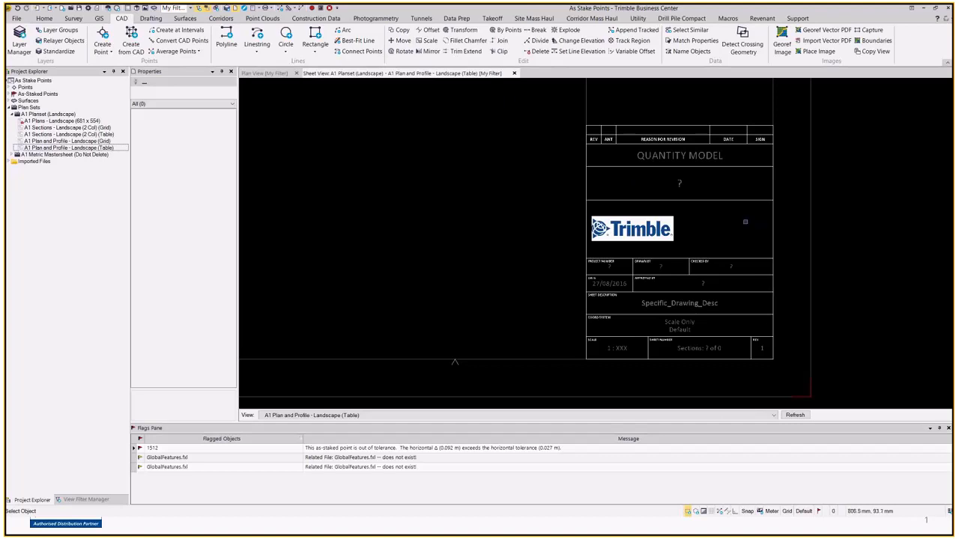
scroll(743, 221, "down", 3)
middle_click_drag(715, 167, 677, 379)
scroll(792, 98, "up", 5)
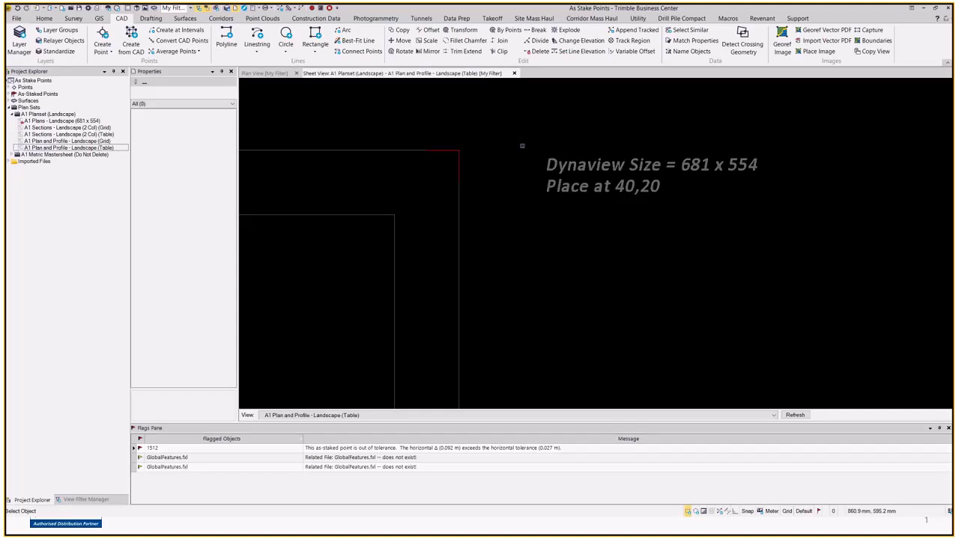
scroll(566, 153, "down", 3)
scroll(576, 159, "up", 3)
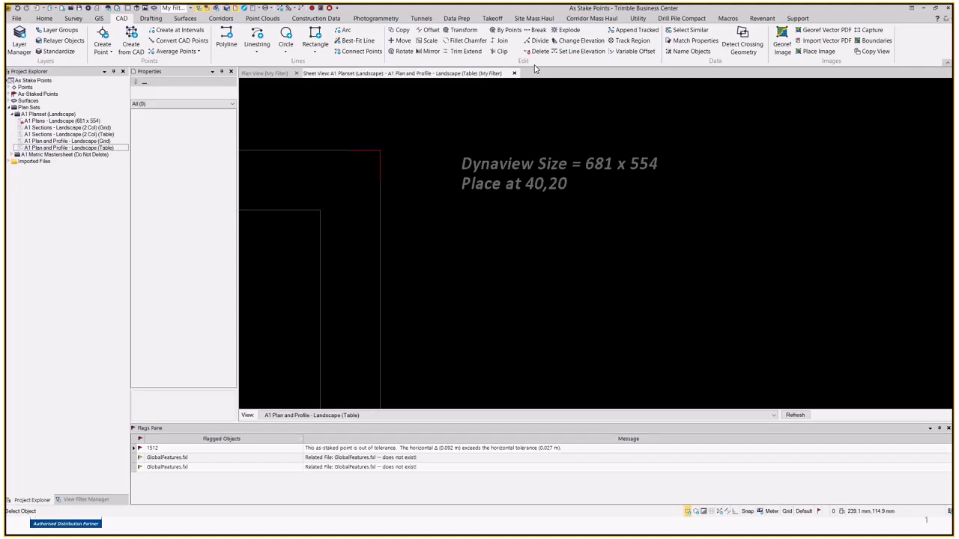
Close the sheet view and start a Dynaview collection named As Staked, 681 mm wide and 554 mm high on paper
left_click(514, 73)
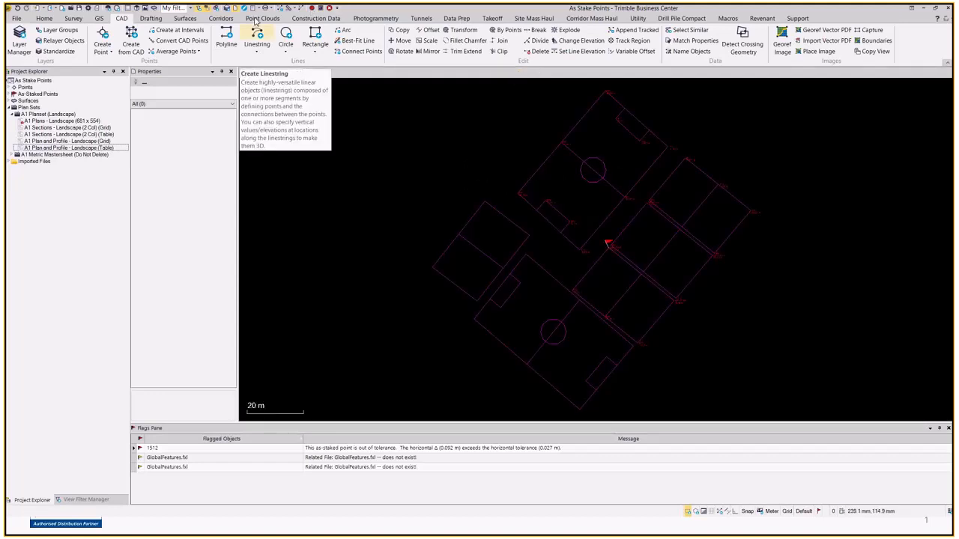
left_click(151, 19)
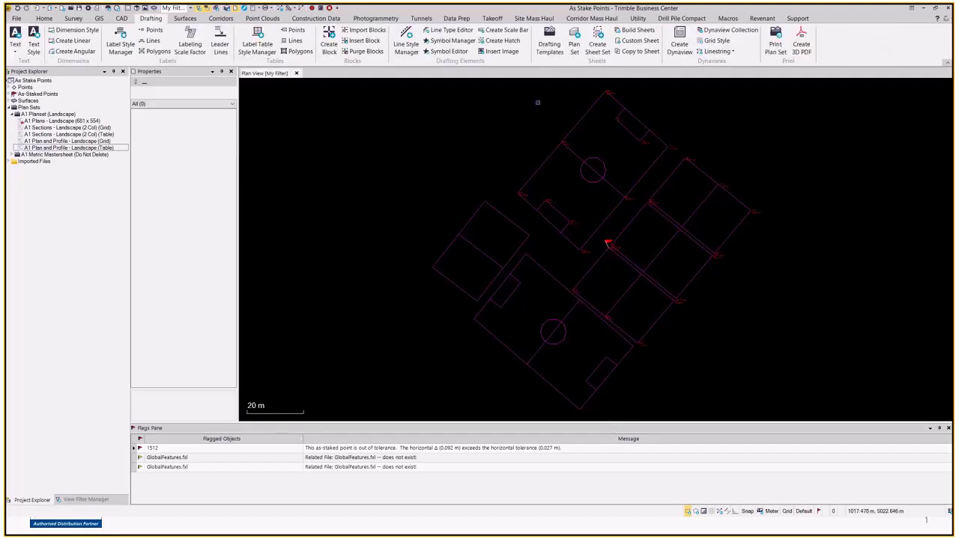
left_click(717, 30)
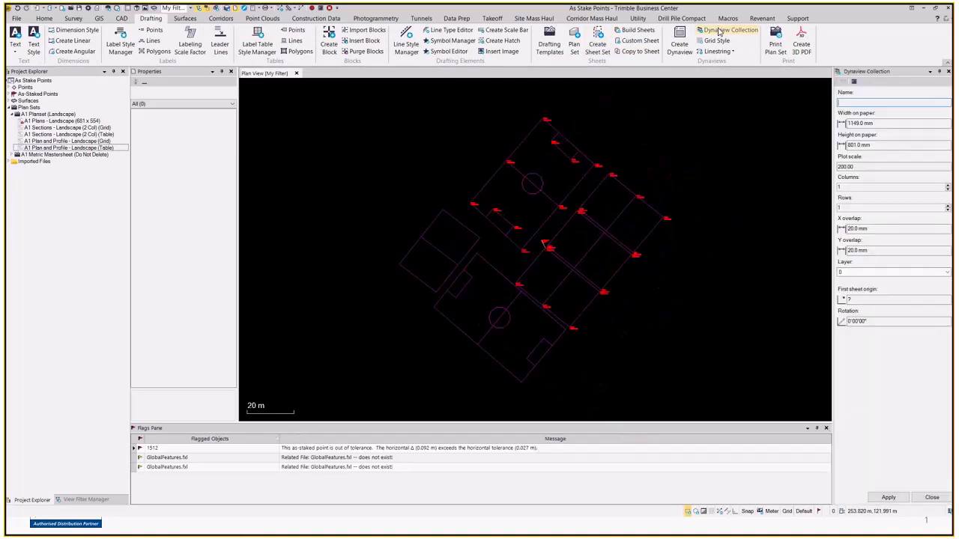
type("As Staked")
left_click(880, 125)
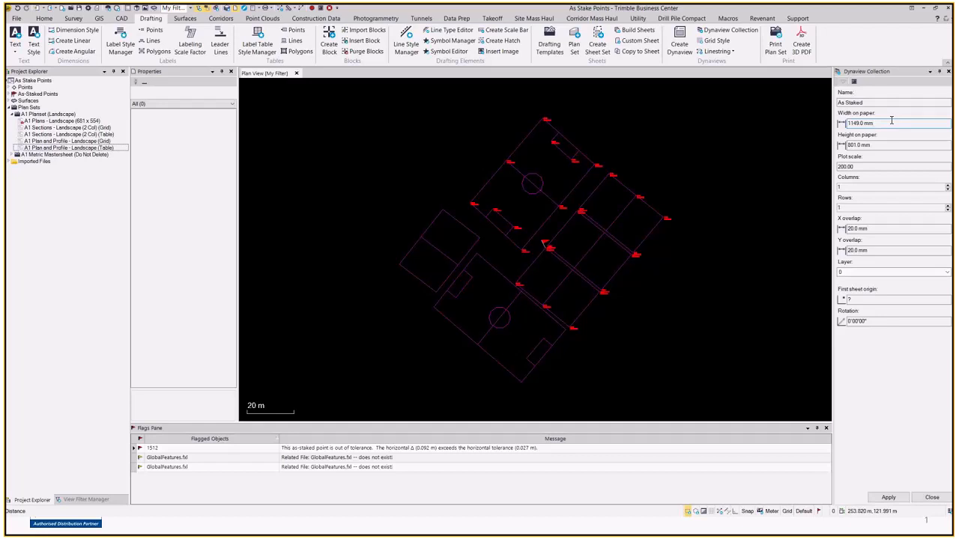
left_click_drag(891, 120, 840, 128)
type("681")
key("Tab")
type("554")
key("Tab")
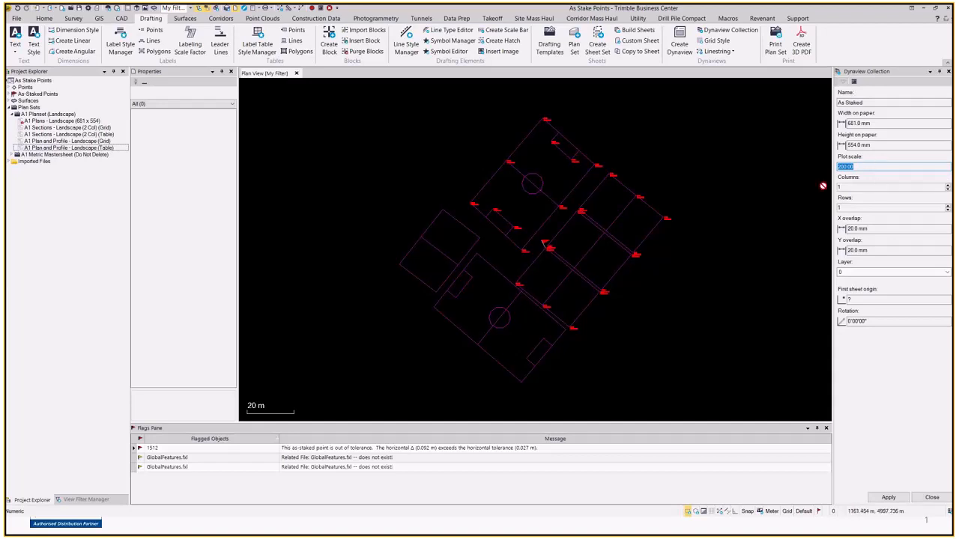
Create the Dynaview collection on the SHEET - Dynaview Boxes layer with its first sheet origin at about 977.834, 4926.256, framing the sports fields
left_click(948, 185)
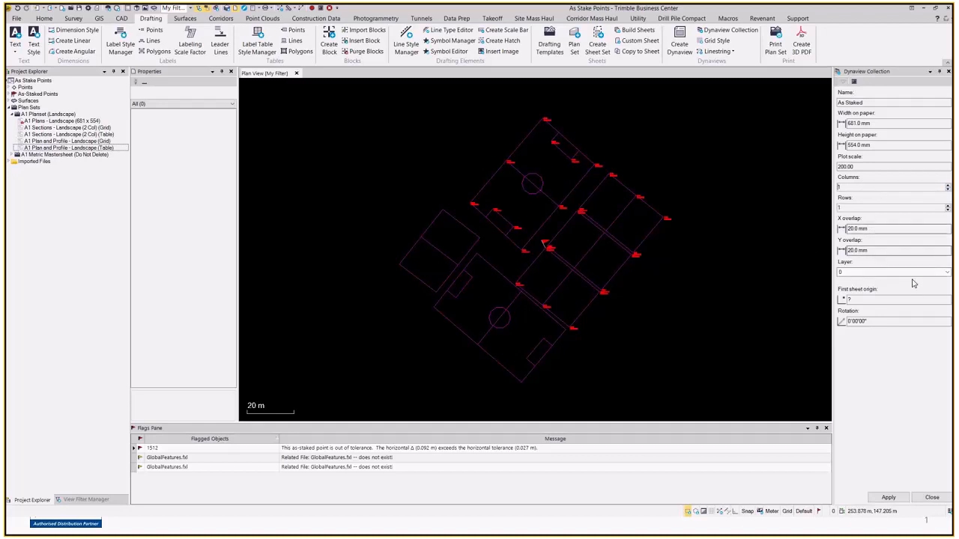
left_click(945, 273)
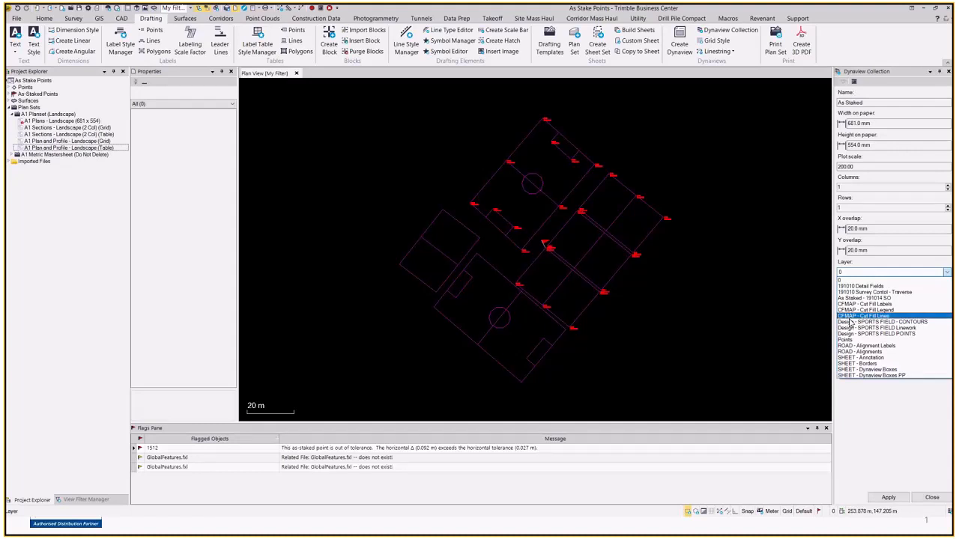
left_click(858, 369)
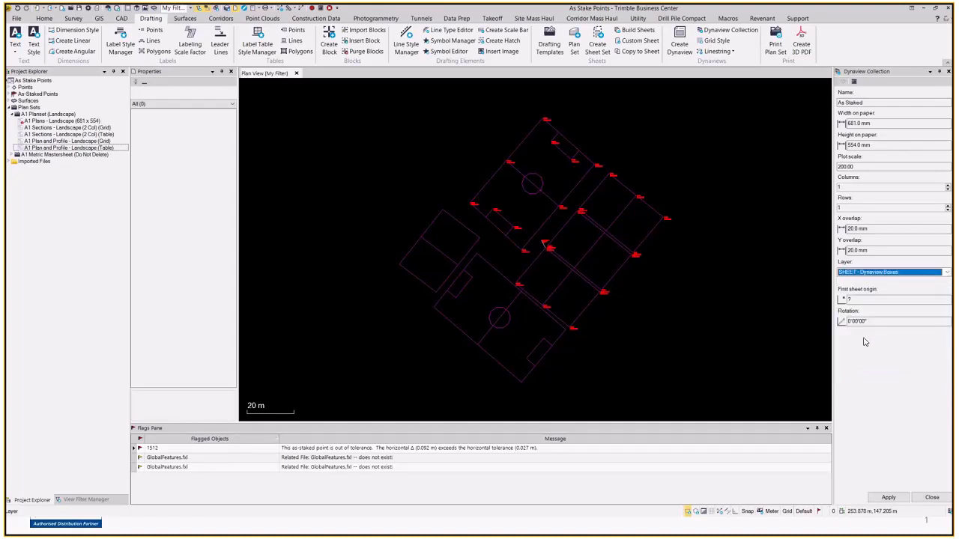
left_click(865, 297)
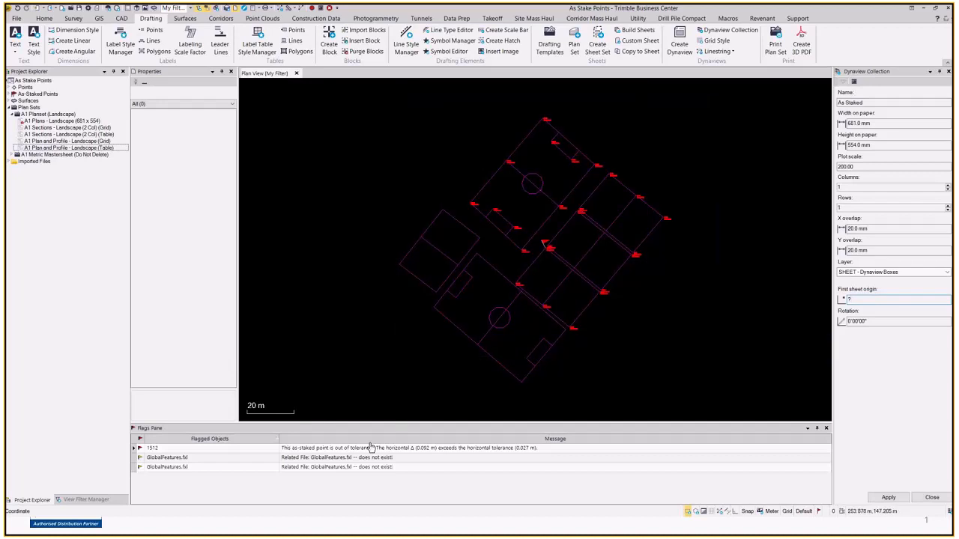
left_click(393, 352)
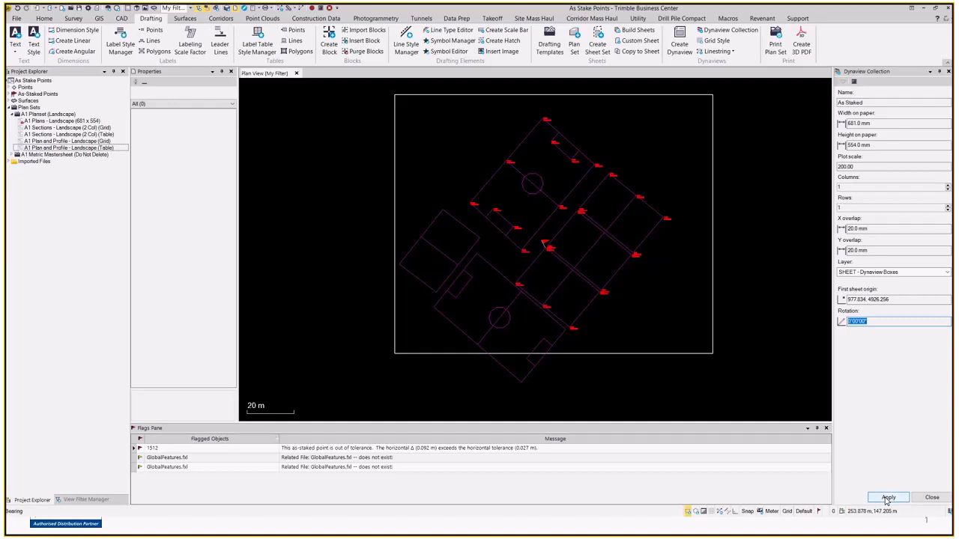
left_click(888, 498)
left_click(935, 500)
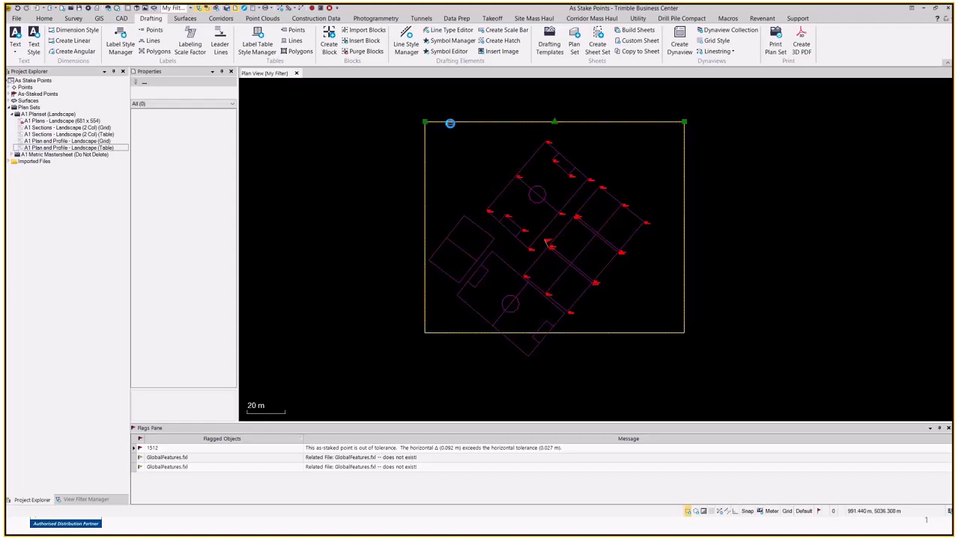
Select the Dynaview boundary and start a sheet set named As Staked 191014 SO in the A1 Planset (Landscape) plan set
left_click(449, 122)
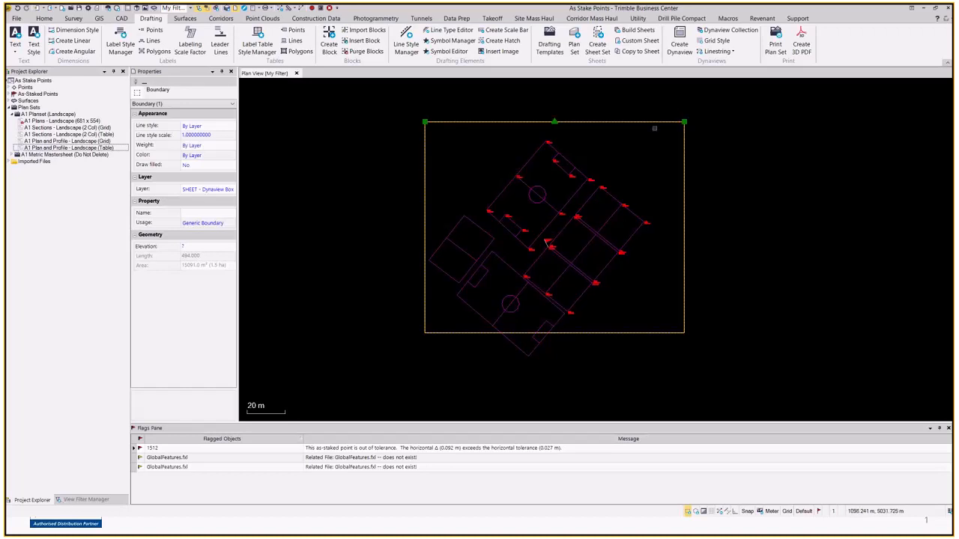
left_click(597, 48)
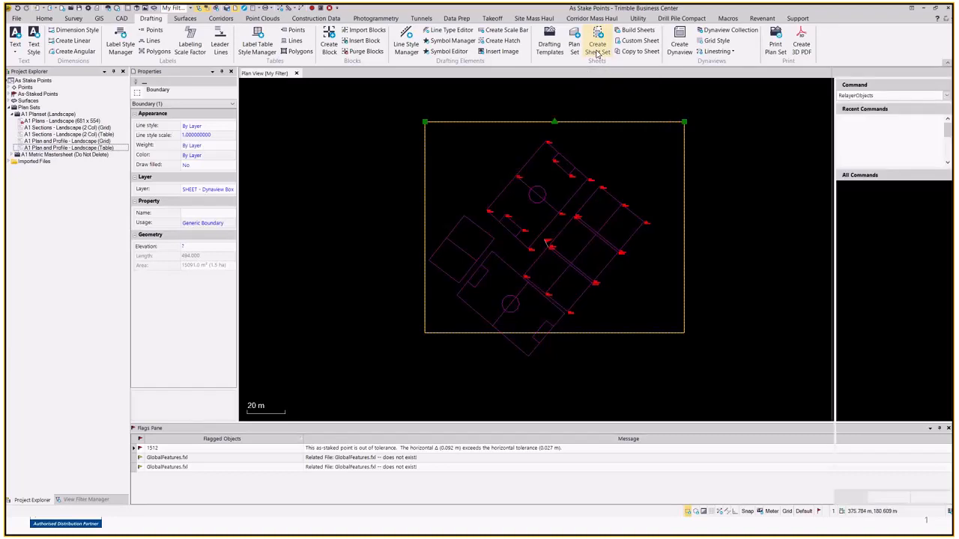
left_click(866, 101)
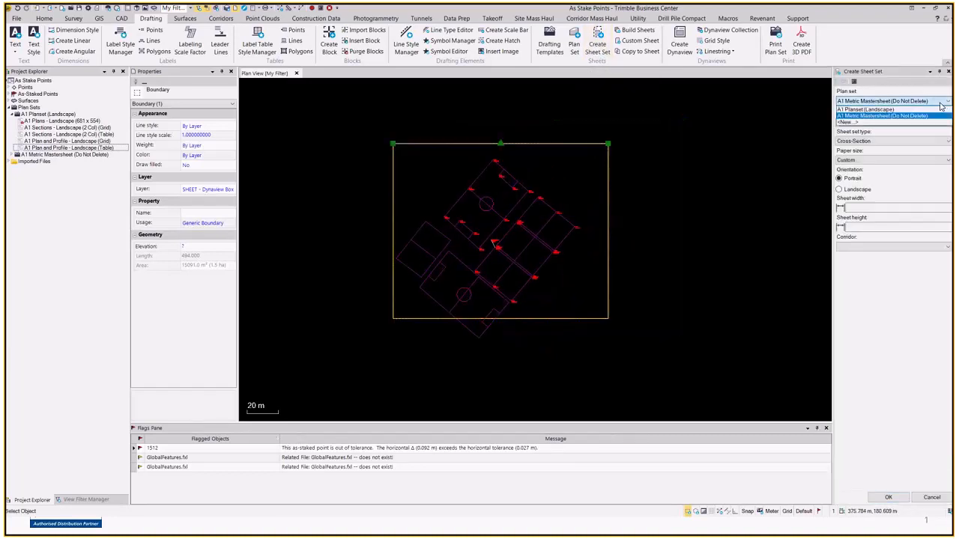
left_click(866, 110)
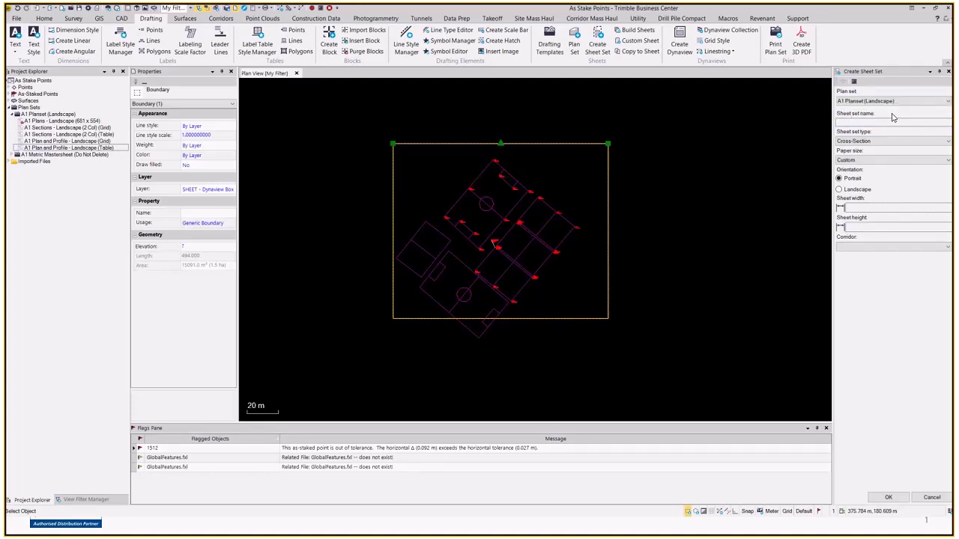
left_click(851, 121)
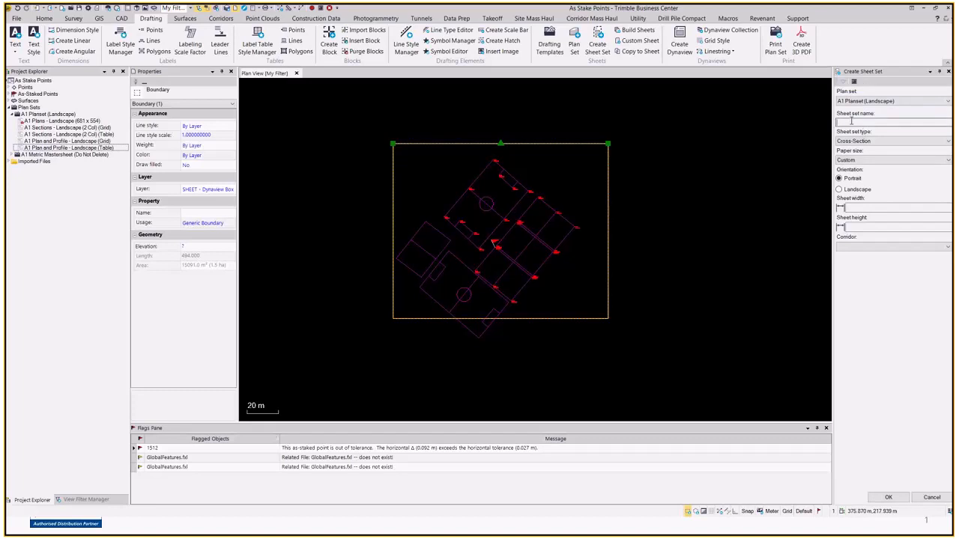
type("As Staked 191014 SO")
Make the sheet set a Plan Grid type with landscape orientation and grid settings of None
left_click(882, 141)
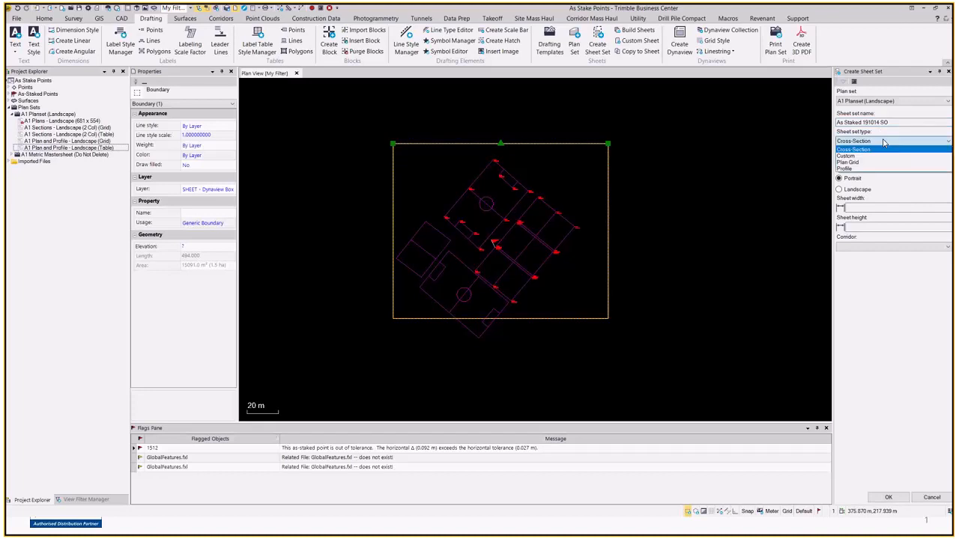
left_click(847, 164)
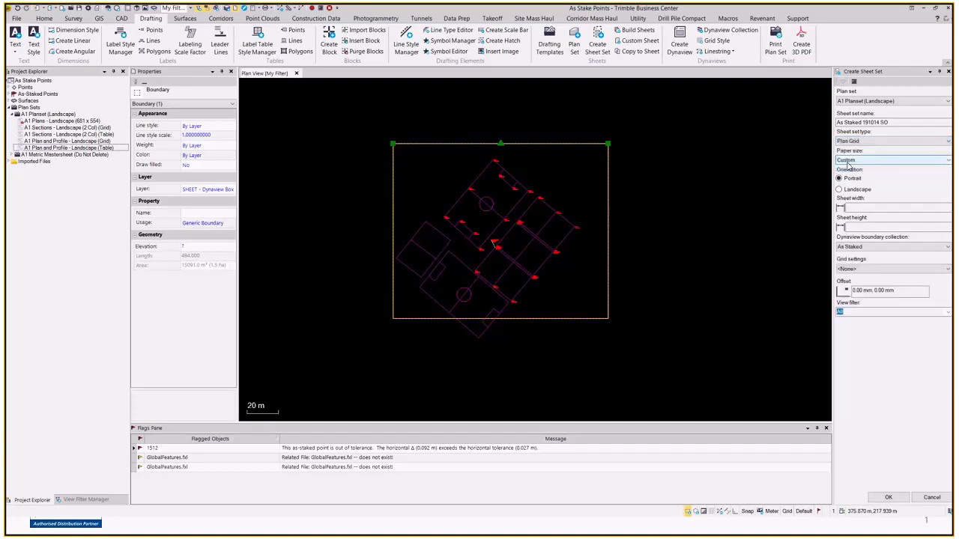
left_click(840, 189)
left_click(866, 207)
left_click(885, 268)
left_click(885, 275)
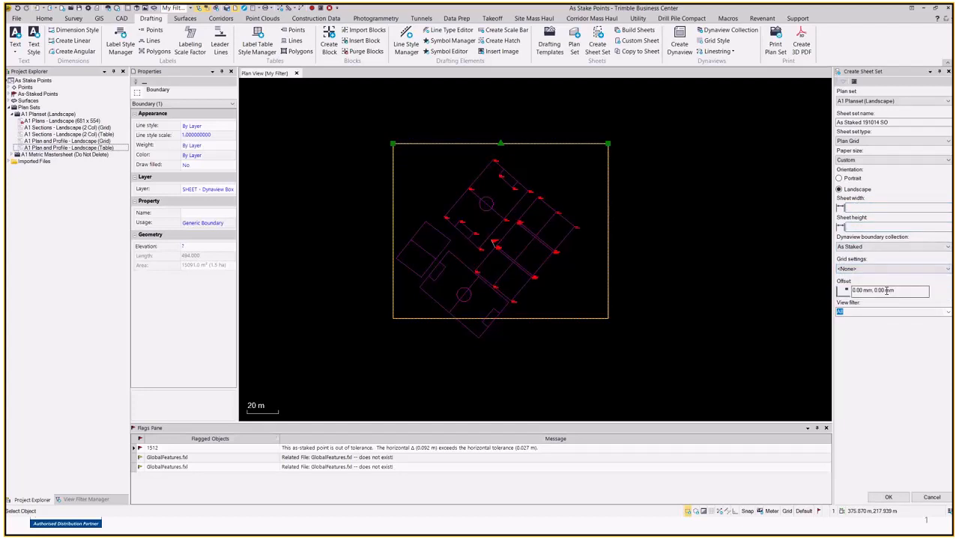
Set the sheet set's Dynaview offset to 40 mm, 20 mm and its view filter to My Filter
left_click_drag(886, 290, 816, 290)
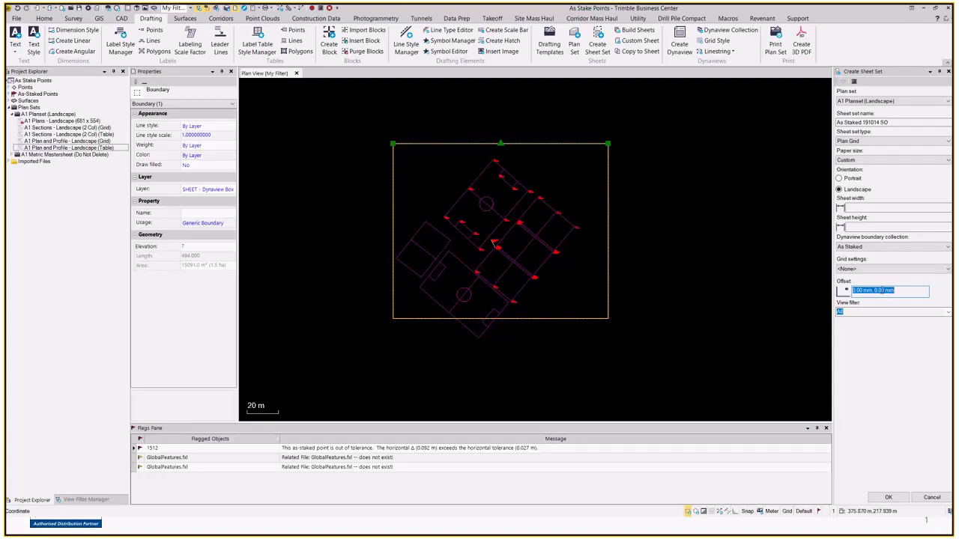
type("40,20")
key("Return")
left_click(85, 499)
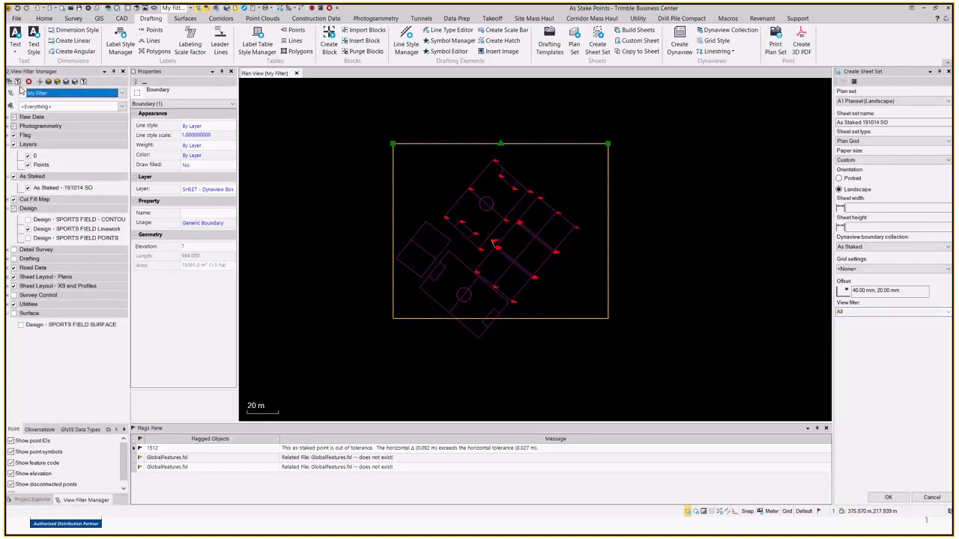
left_click(121, 93)
left_click(79, 106)
left_click(891, 312)
left_click(861, 325)
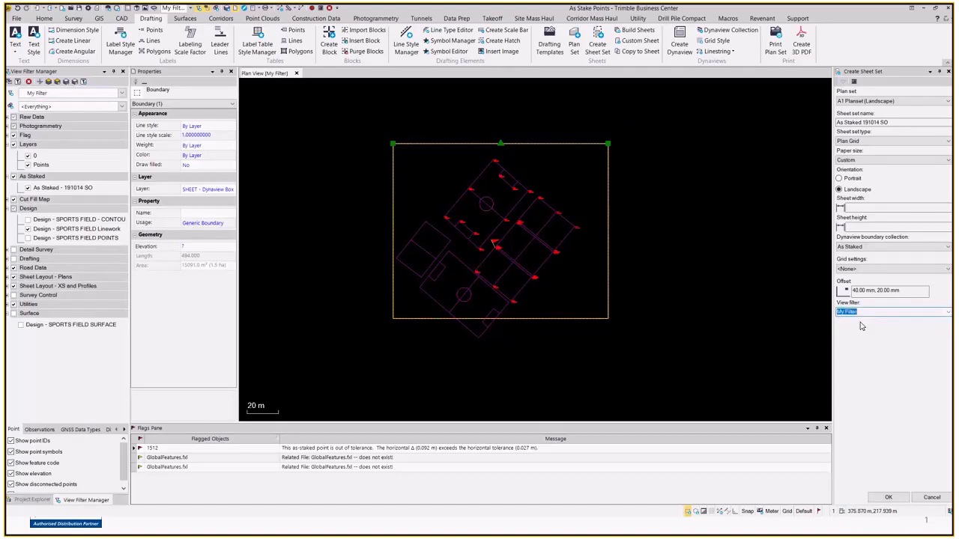
Set the sheet width to 681 mm and the sheet height to 554 mm, and create the sheet set
left_click(888, 498)
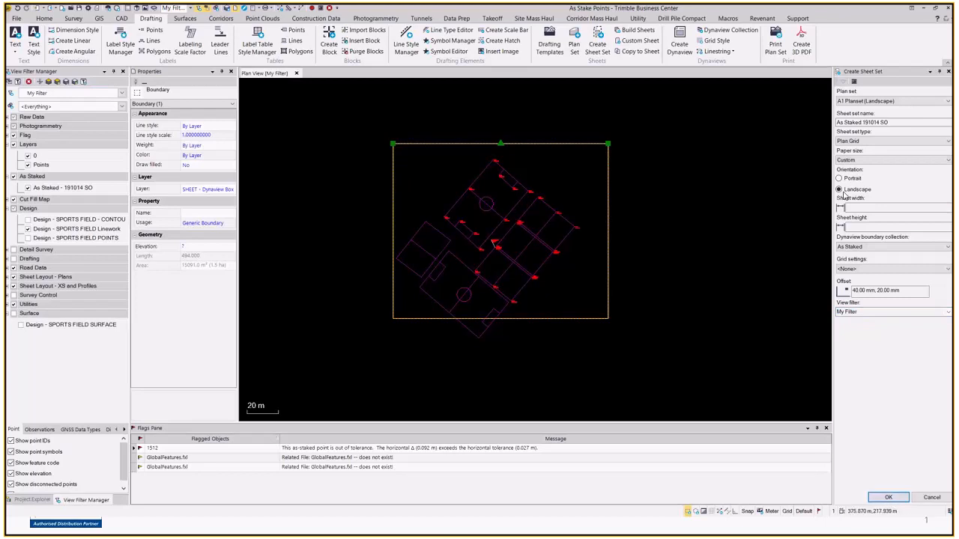
left_click(864, 208)
type("681")
key("Tab")
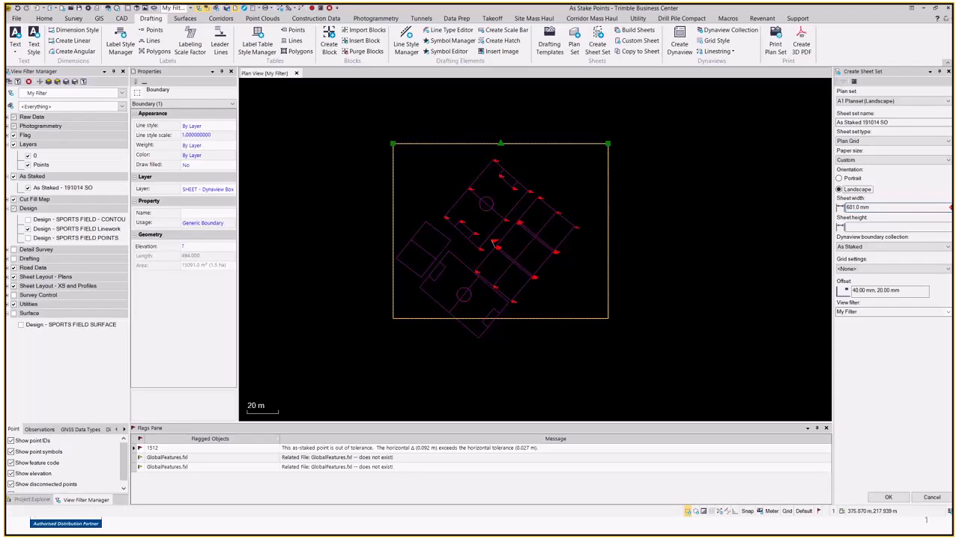
left_click(865, 226)
type("554")
key("Tab")
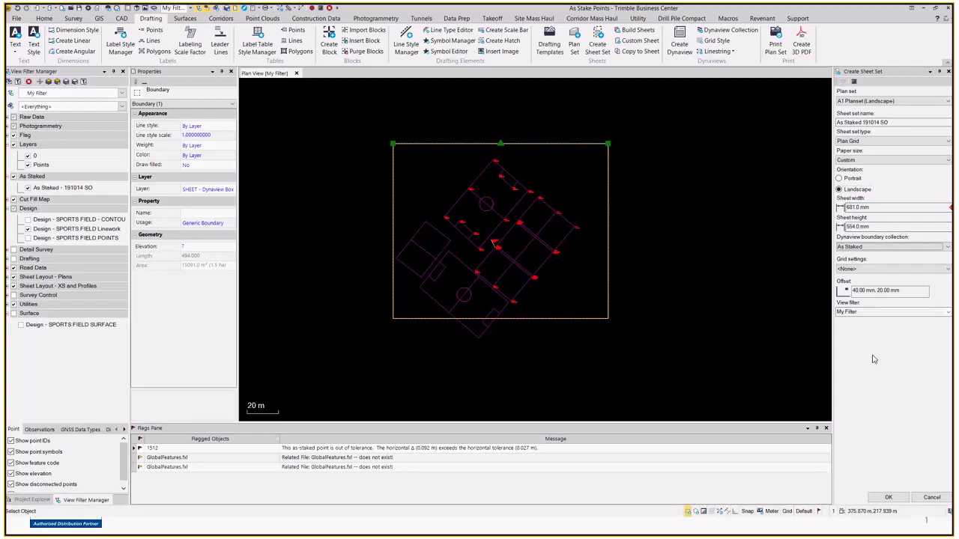
left_click(885, 497)
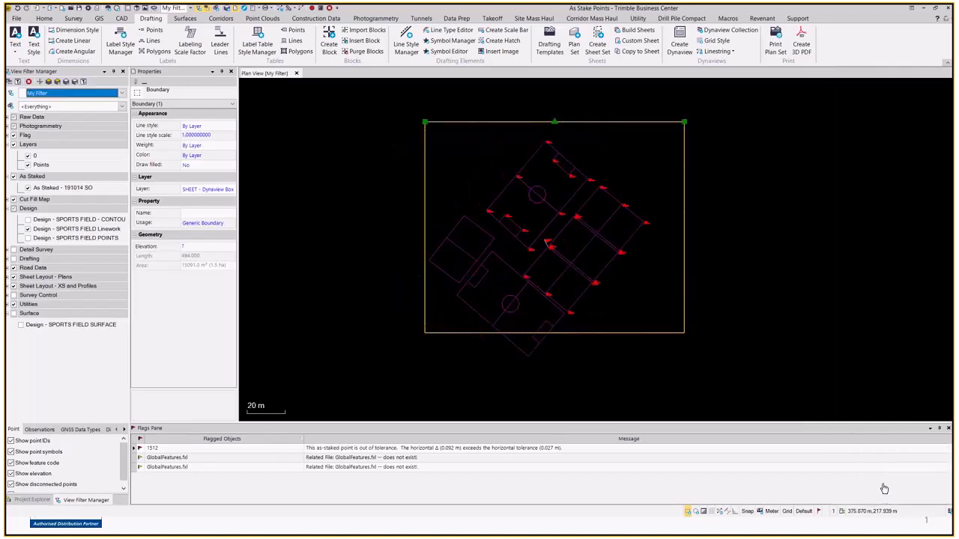
Open Sheet 1 of the As Staked 191014 SO sheet set in a new sheet view
left_click(36, 500)
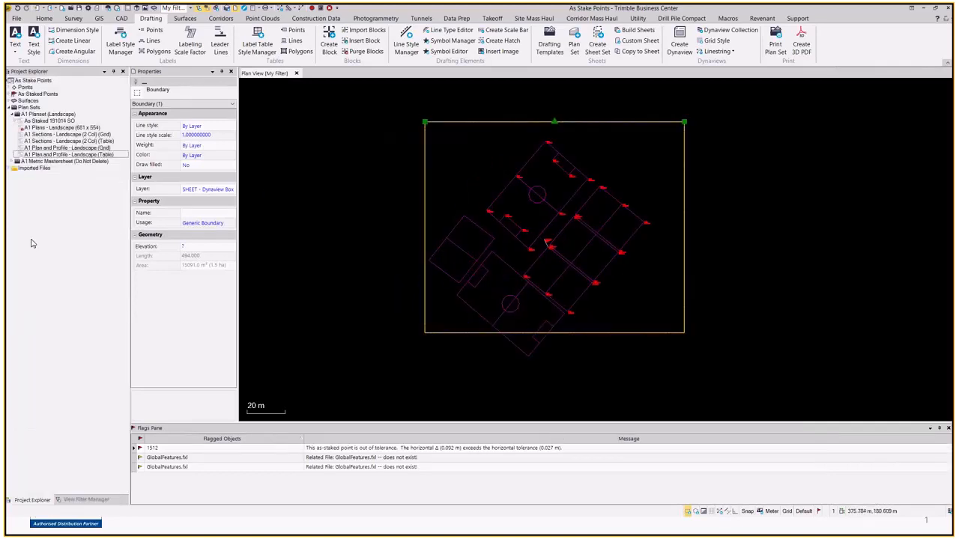
left_click(15, 122)
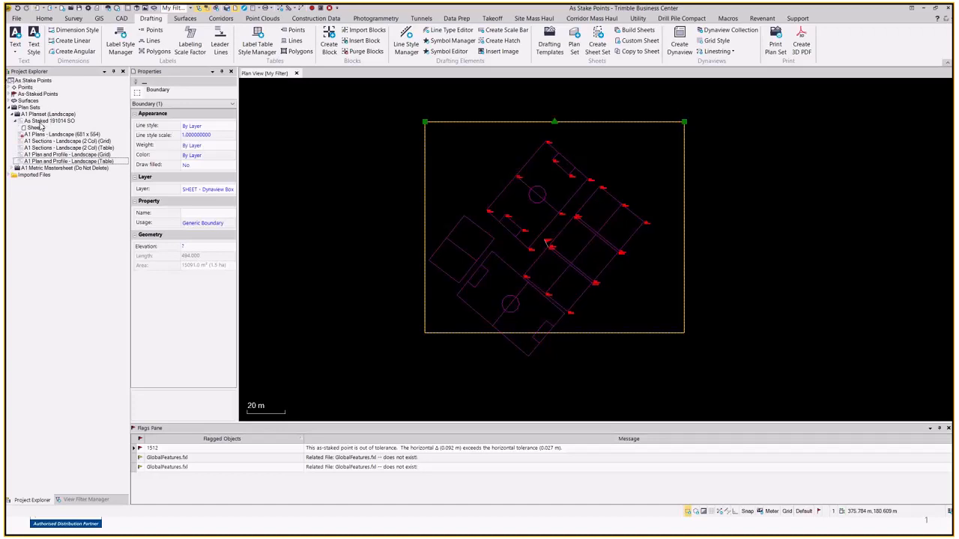
left_click(38, 128)
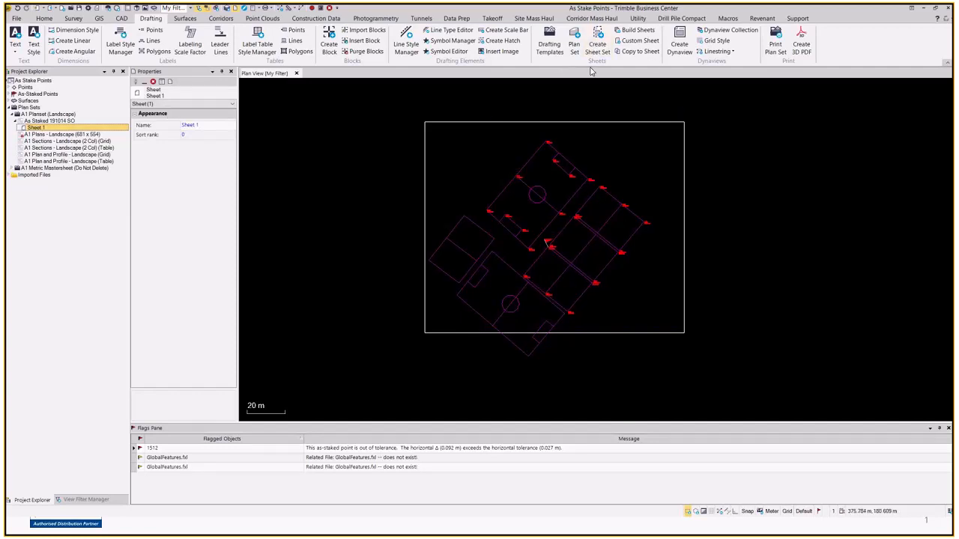
right_click(50, 127)
left_click(78, 145)
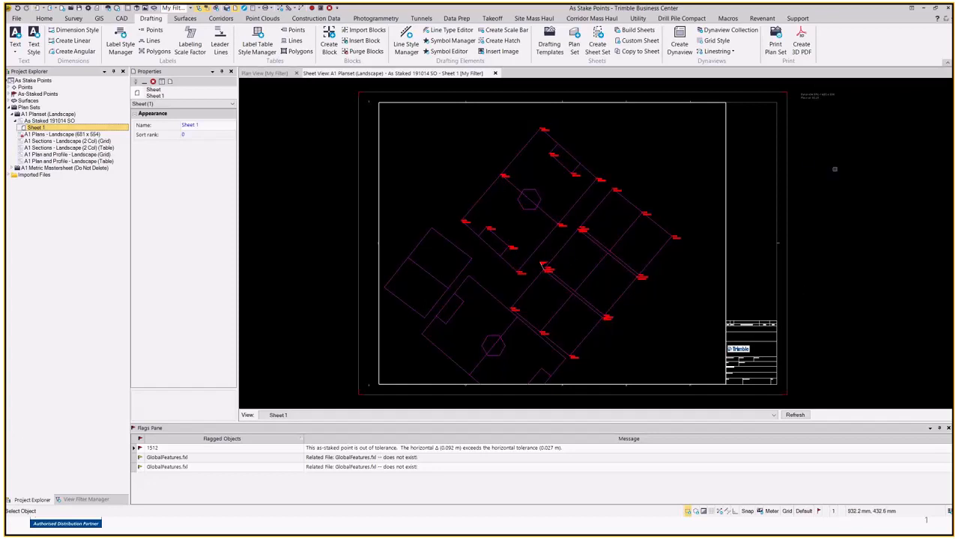
Examine the as-staked point labels, the title block fields and the overall layout of Sheet 1
scroll(570, 254, "up", 4)
middle_click_drag(664, 239, 522, 143)
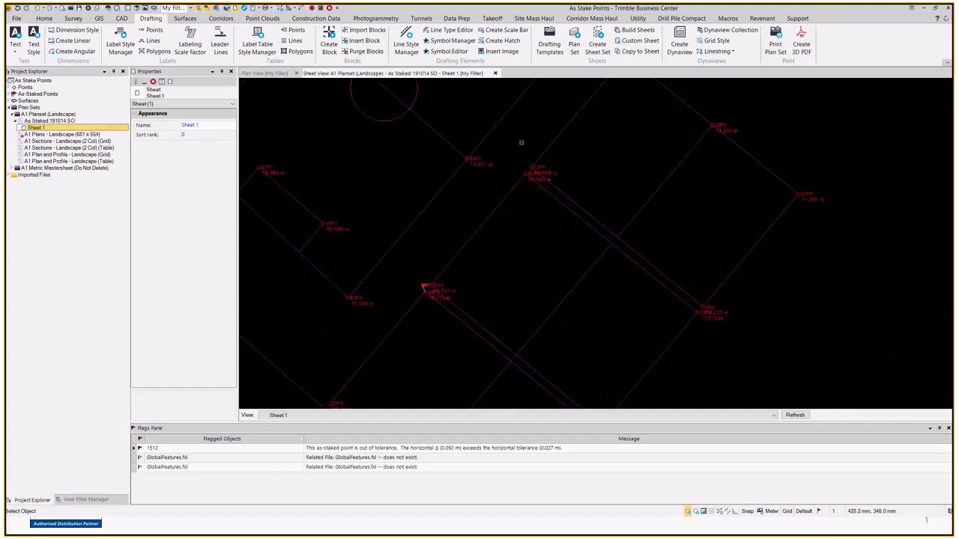
scroll(599, 227, "down", 4)
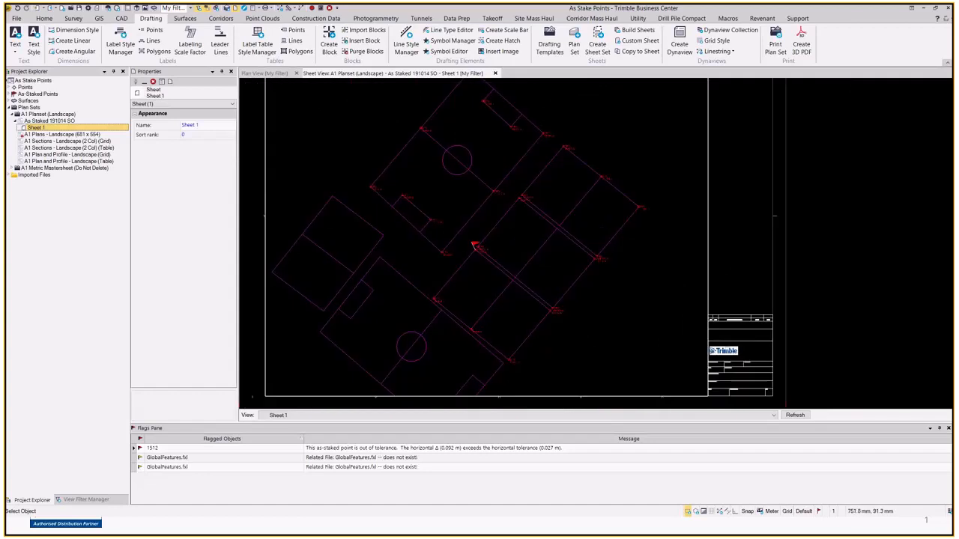
scroll(766, 383, "up", 4)
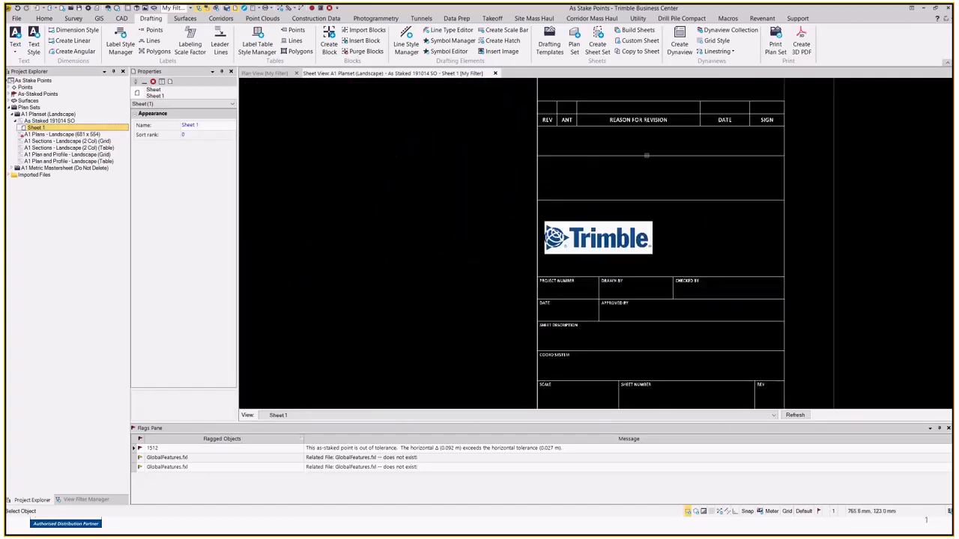
scroll(643, 200, "down", 3)
scroll(659, 210, "up", 3)
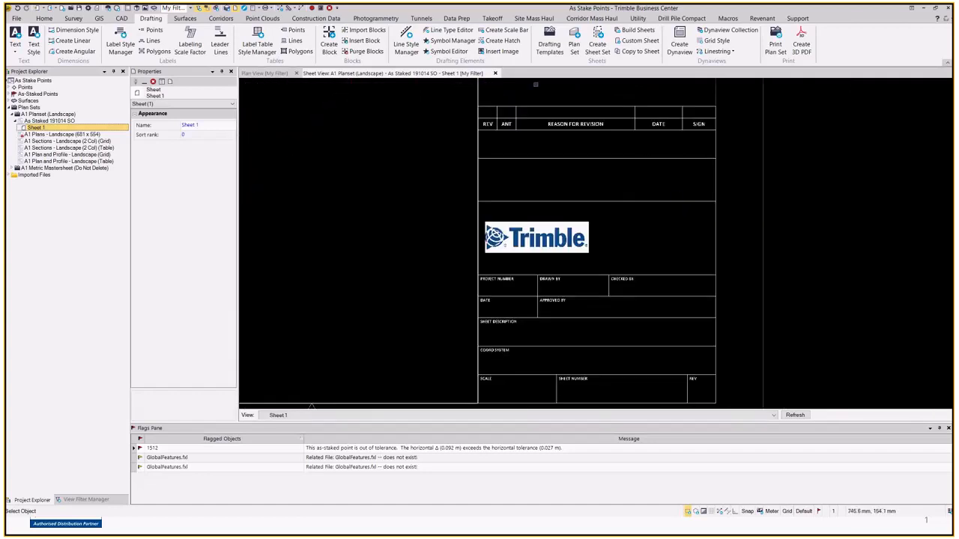
scroll(488, 197, "down", 3)
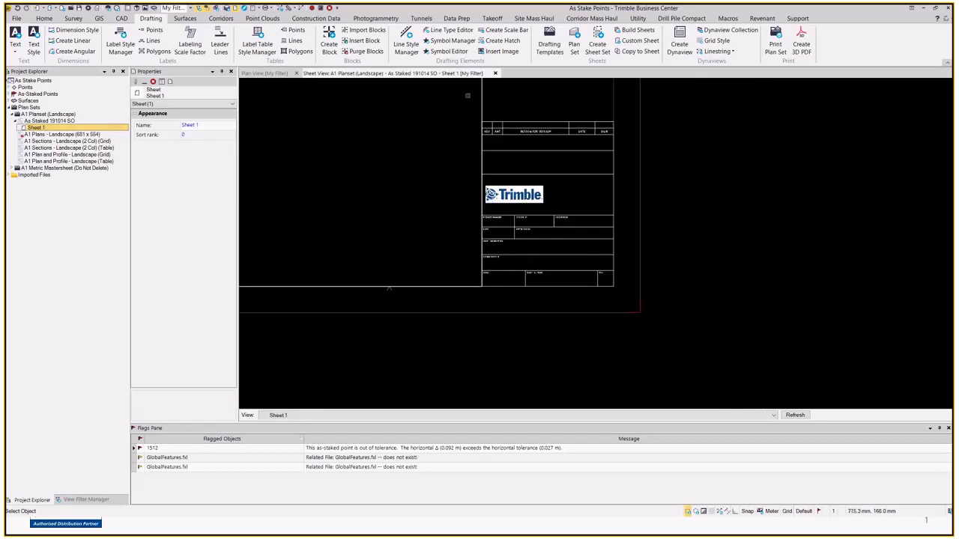
scroll(494, 159, "up", 3)
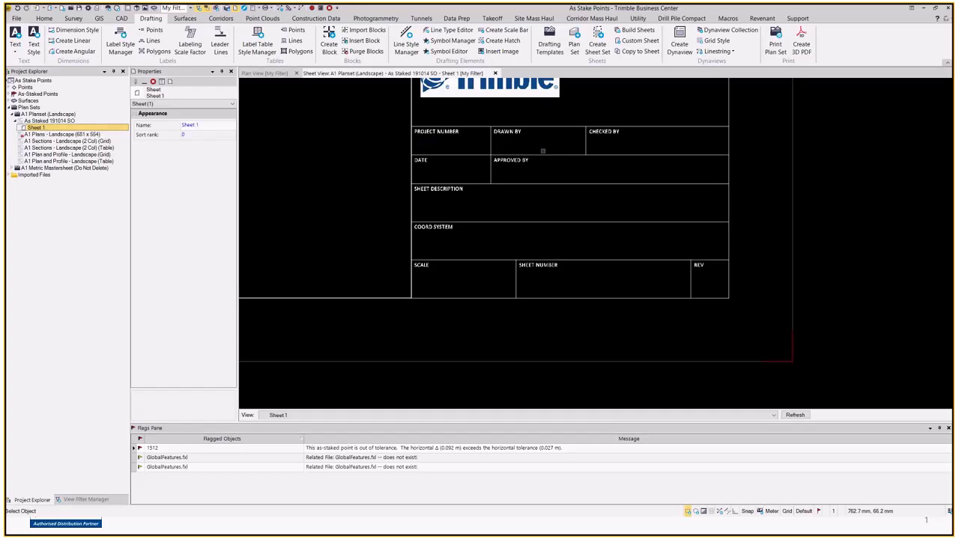
scroll(653, 145, "down", 5)
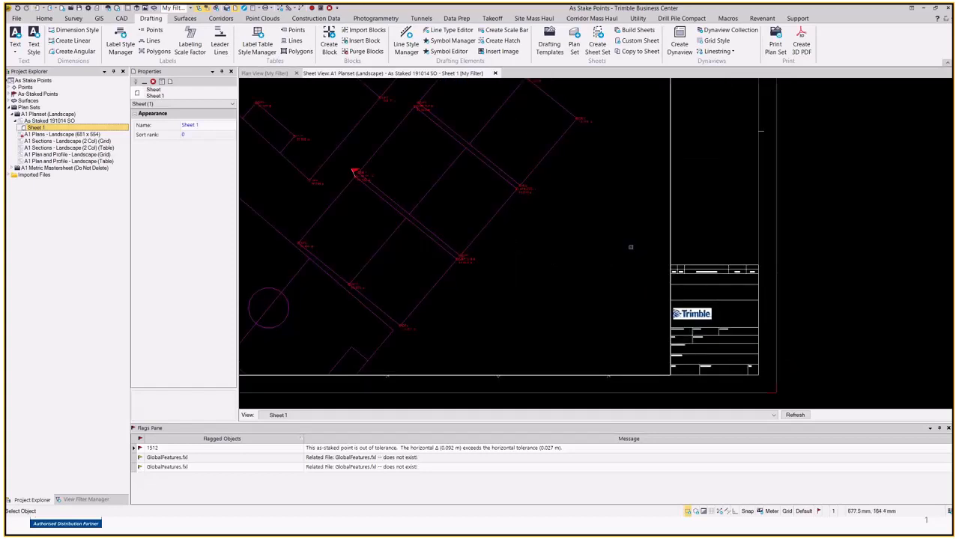
scroll(630, 247, "down", 3)
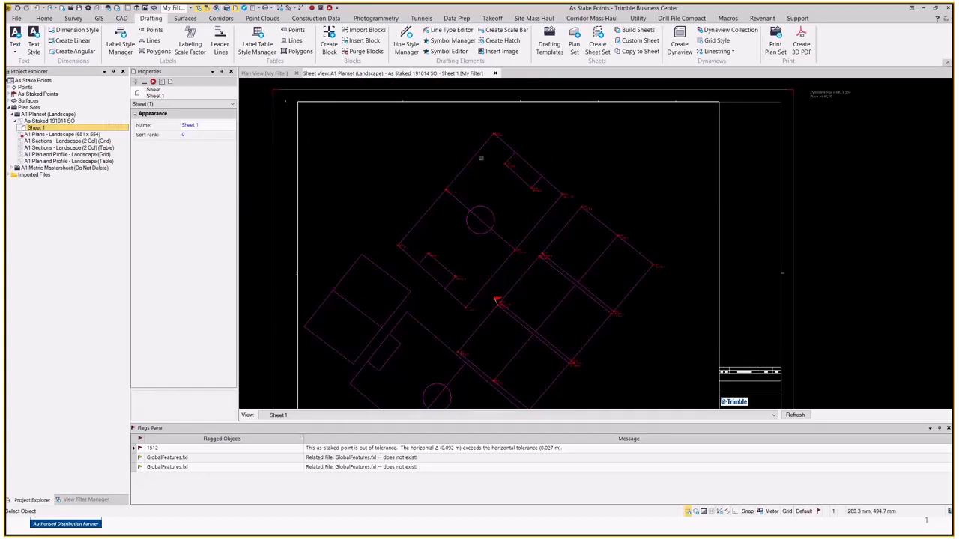
scroll(595, 169, "down", 2)
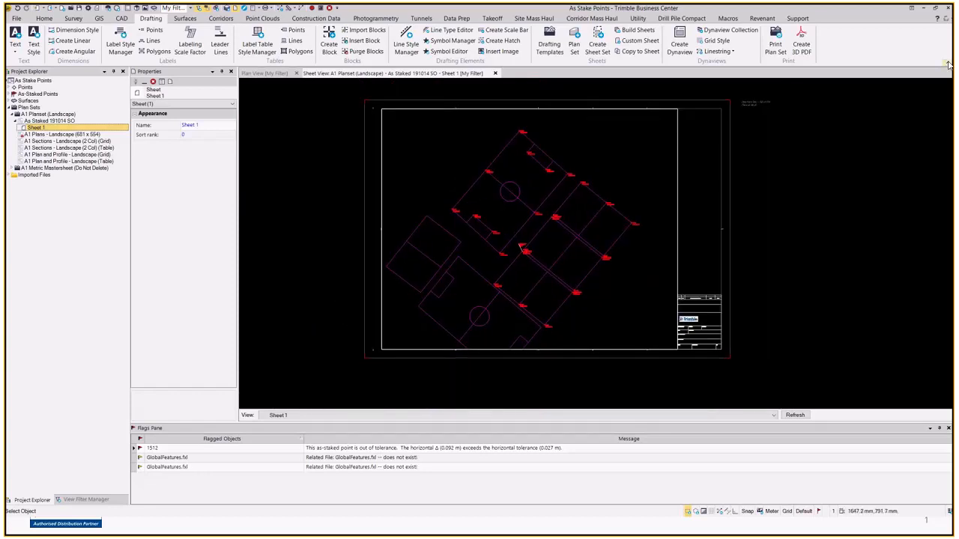
Bring up the commands available for Sheet 1 of the As Staked 191014 SO sheet set
right_click(38, 128)
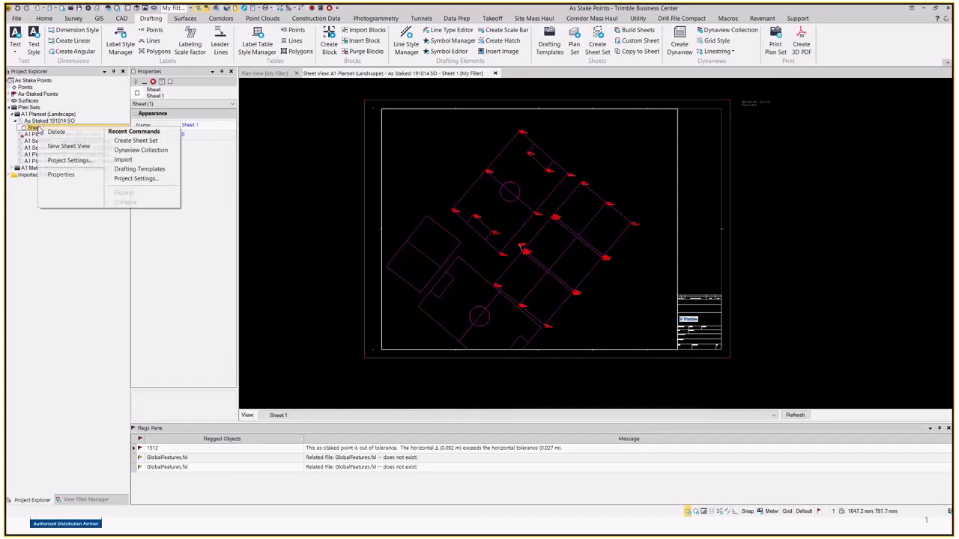